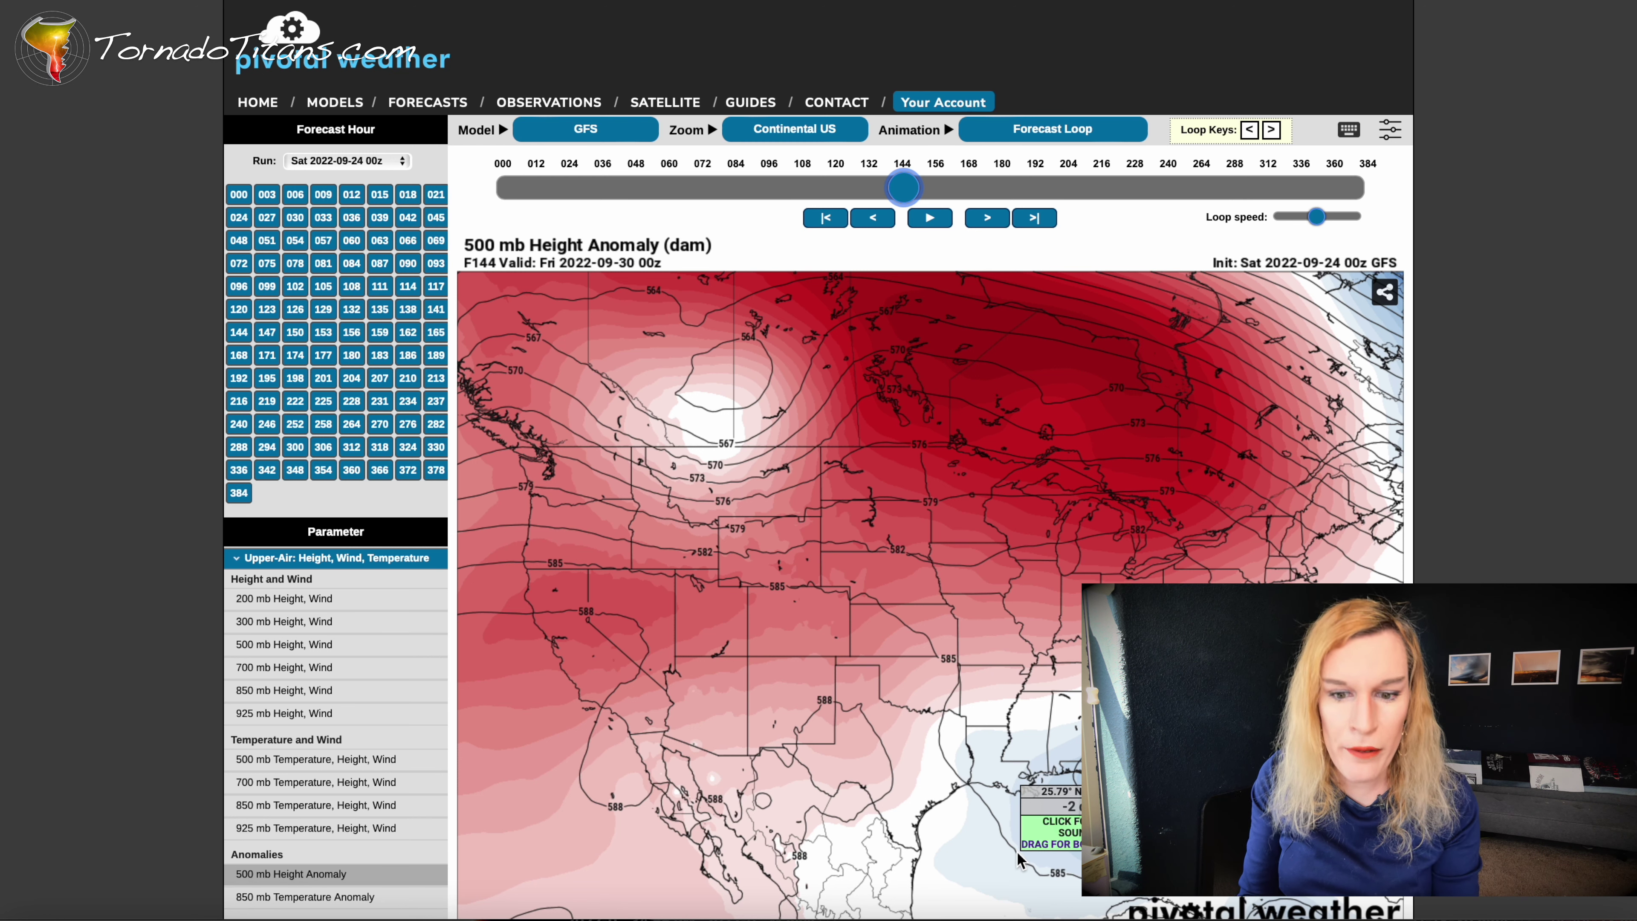
Advance the GFS 500 mb height anomaly loop to hour 036, and show the CFS model's anomaly map at forecast hour 768
{"action": "left_click", "coordinate": [612, 188]}
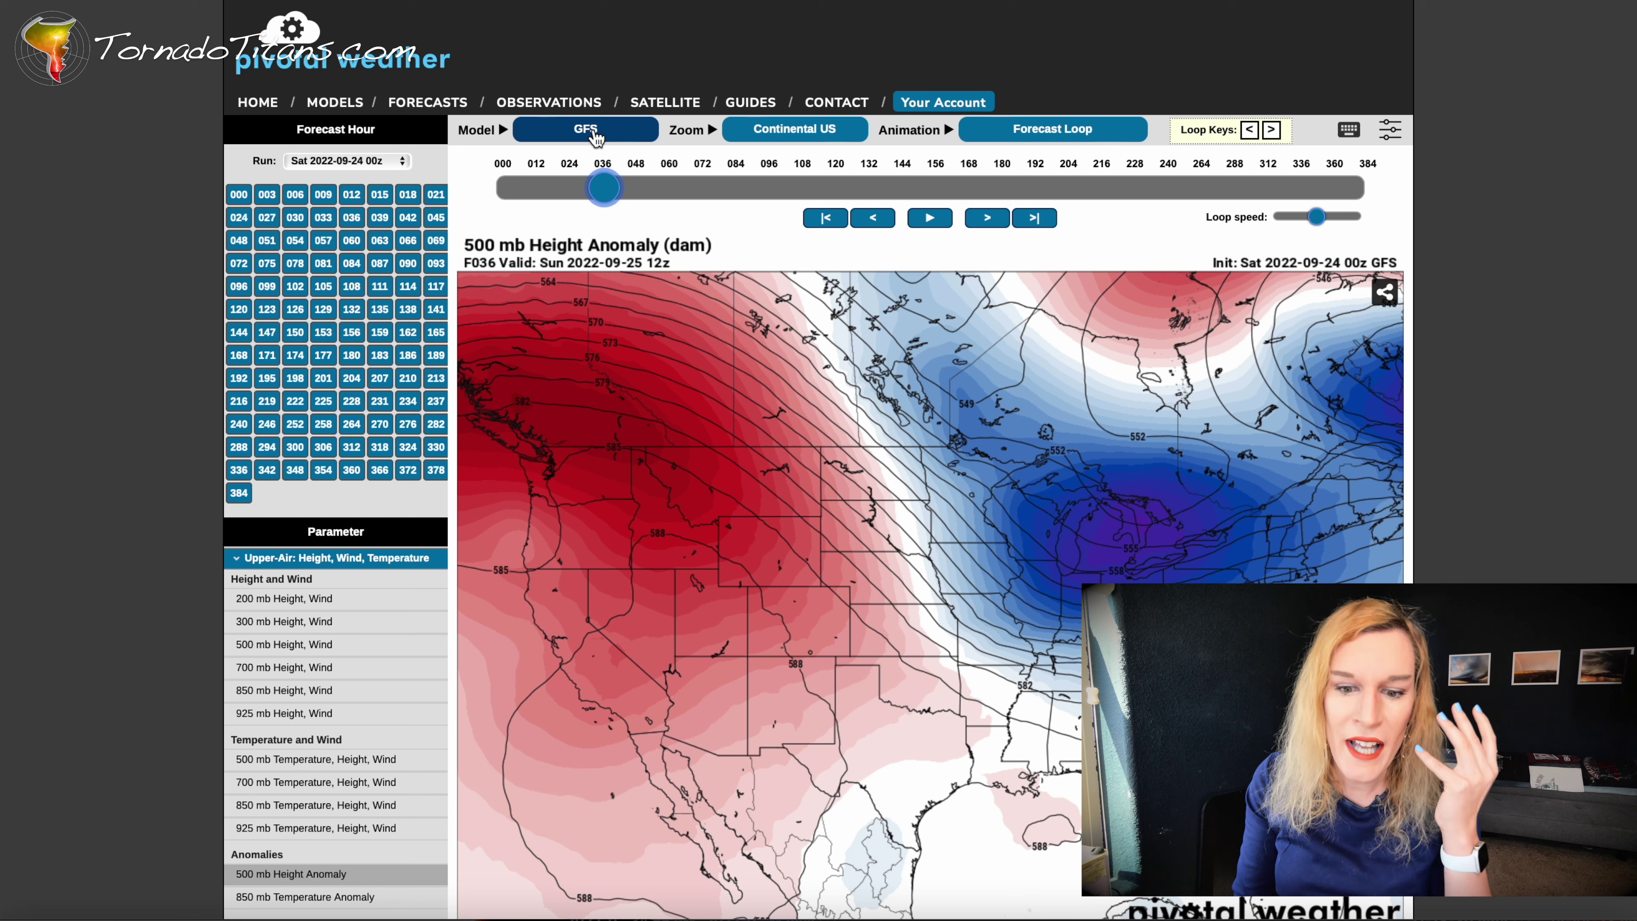
{"action": "left_click", "coordinate": [594, 136]}
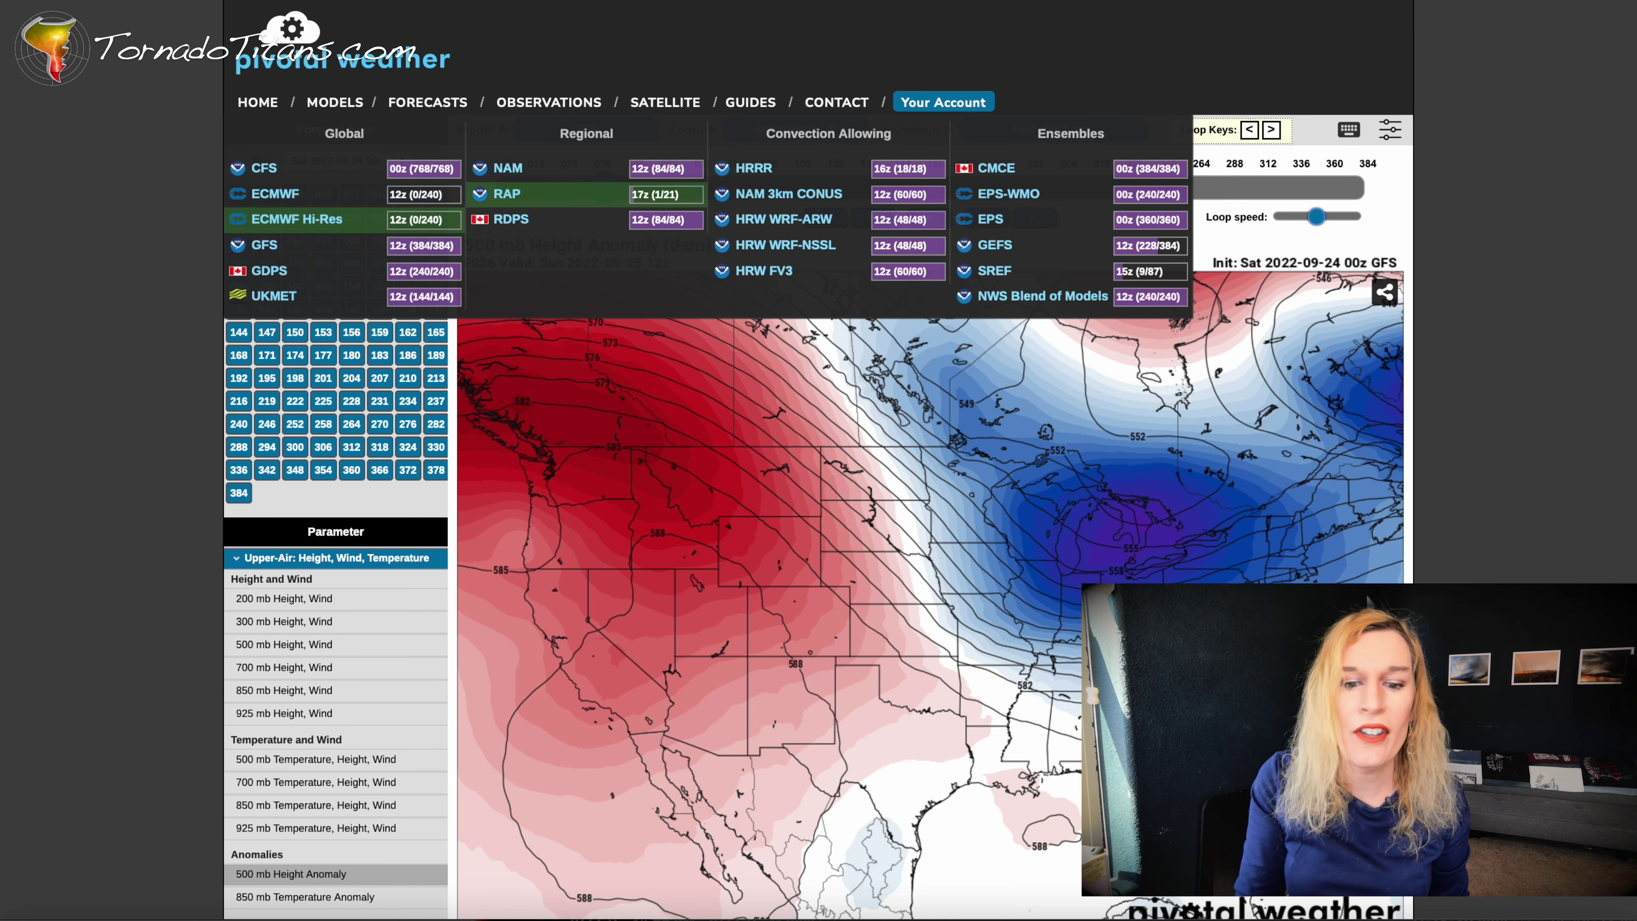
{"action": "left_click", "coordinate": [257, 168]}
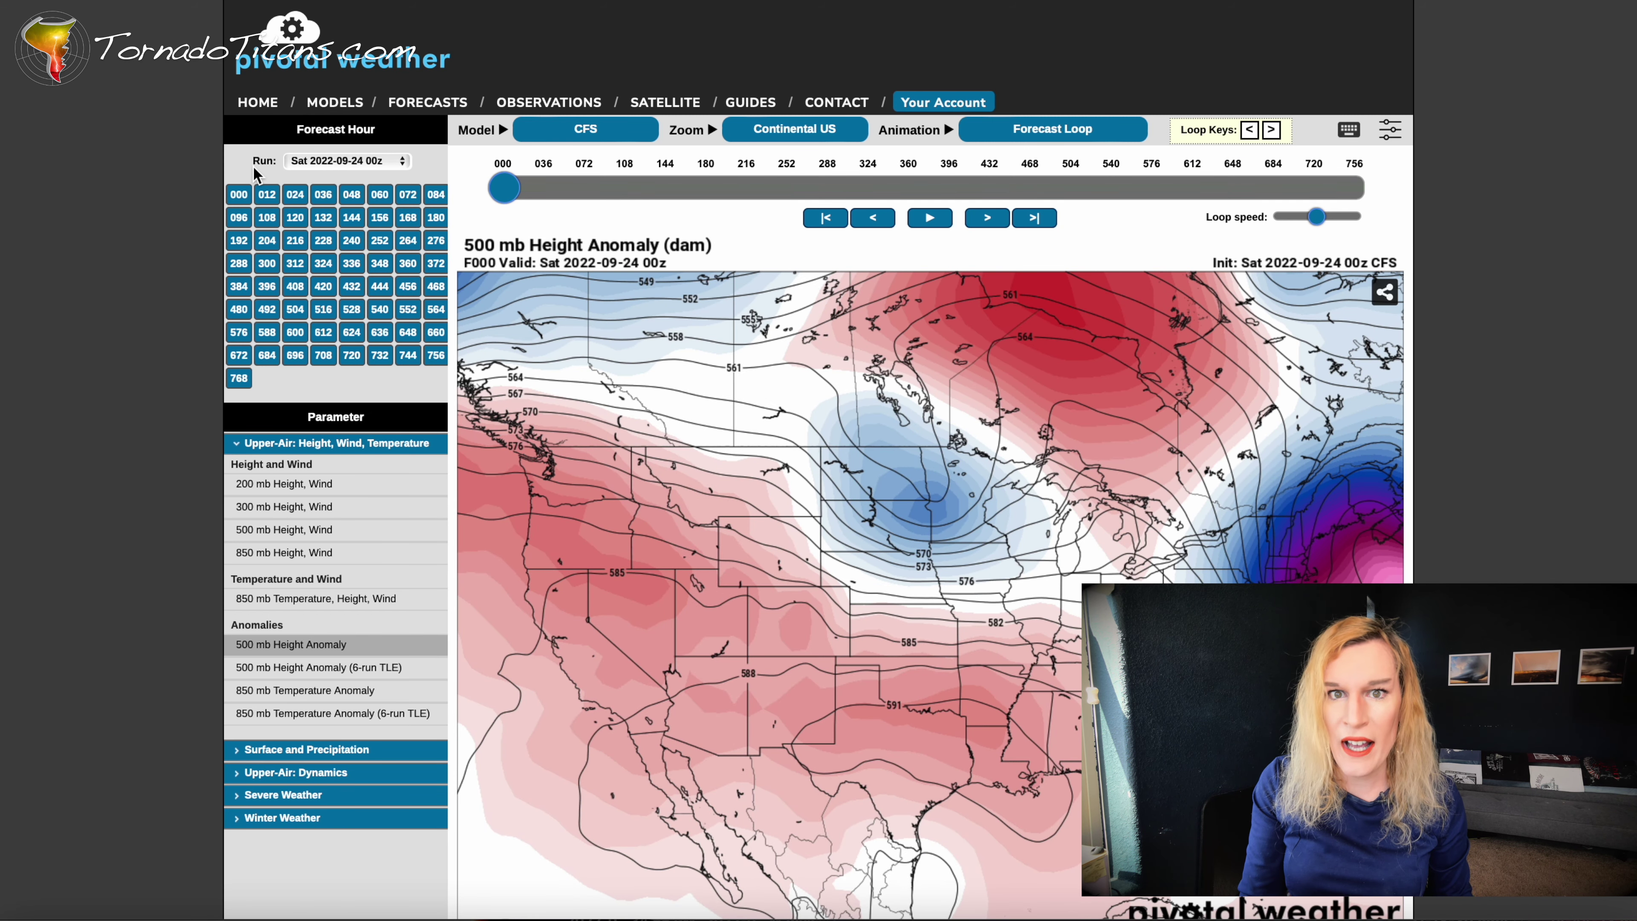
{"action": "left_click", "coordinate": [230, 385]}
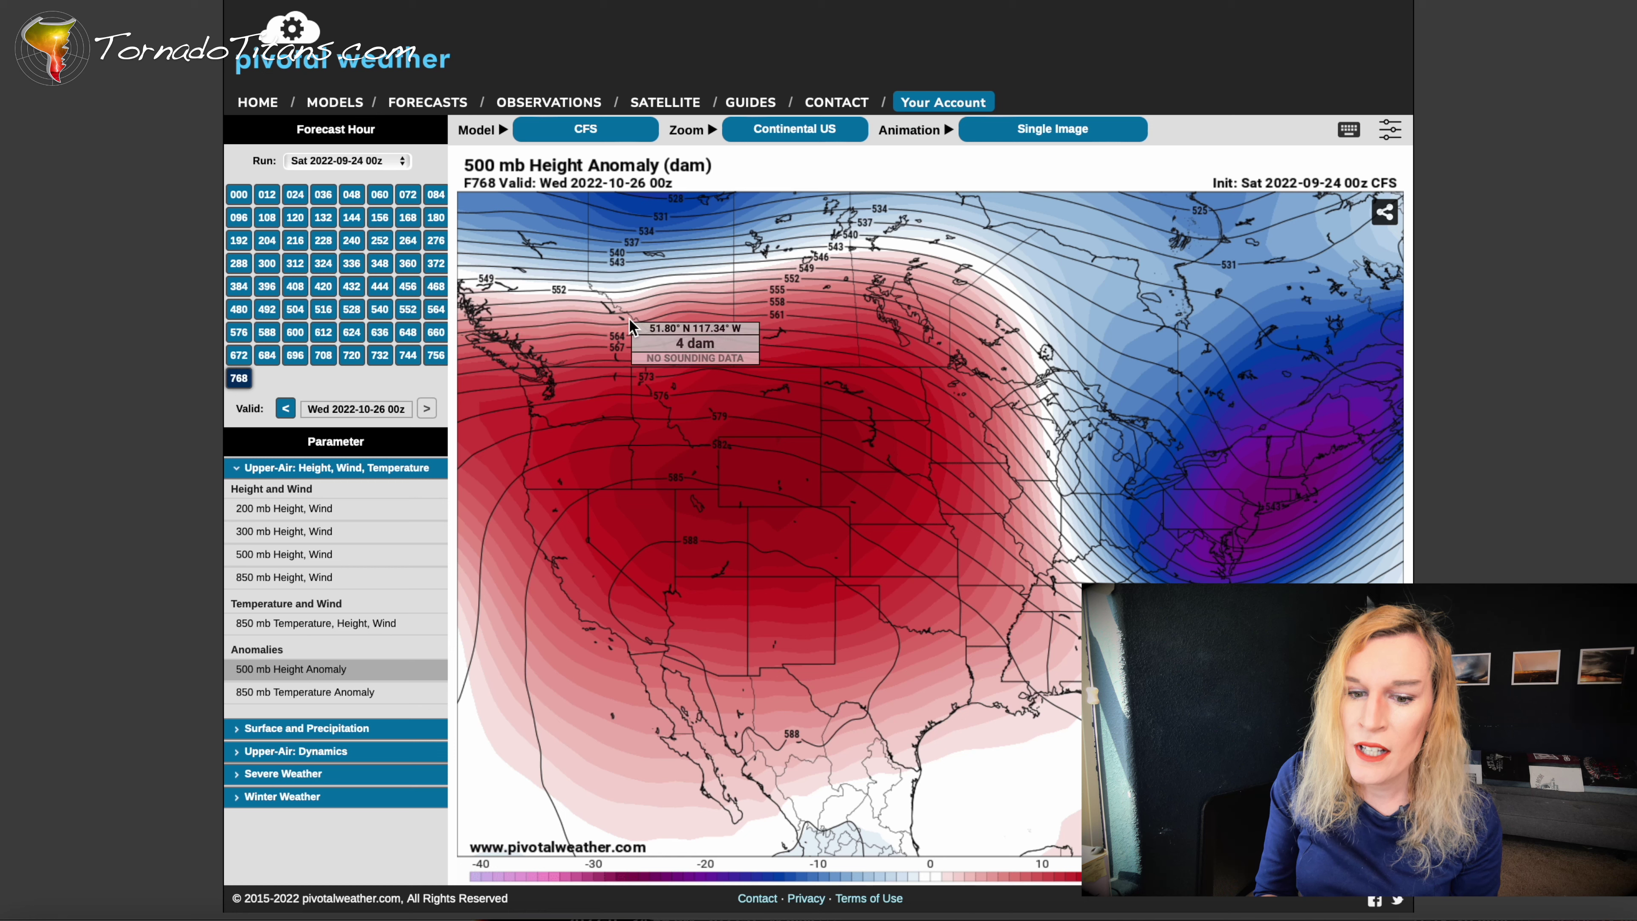
Display the 500 mb height and wind map from the RAP, NAM and RDPS regional models in turn
{"action": "left_click", "coordinate": [587, 132]}
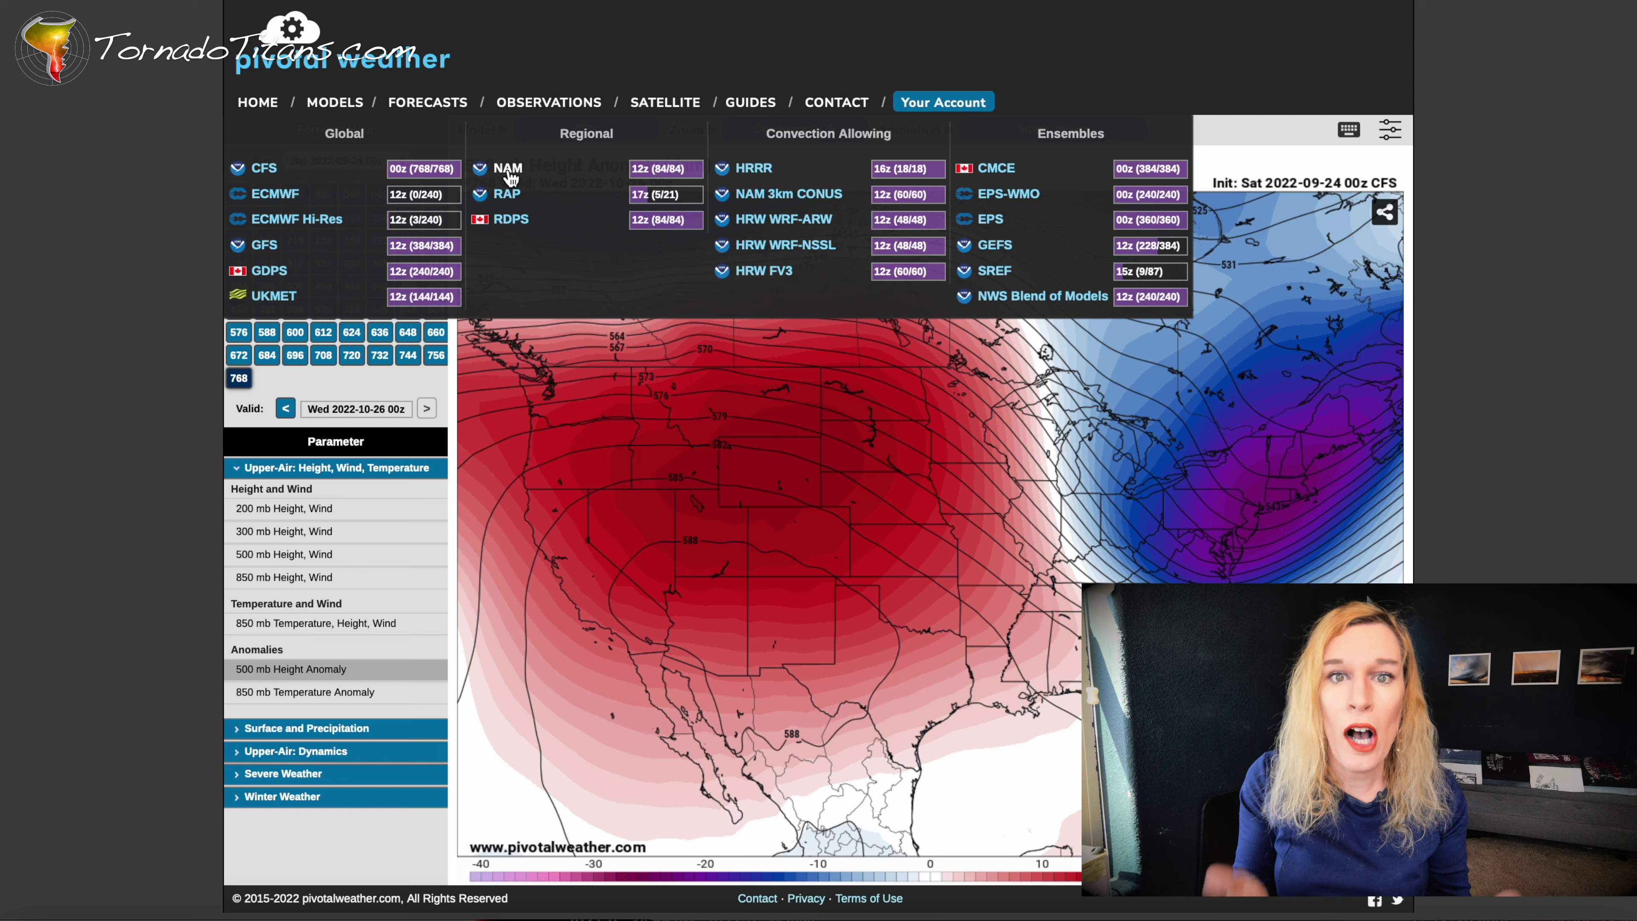
{"action": "left_click", "coordinate": [500, 194]}
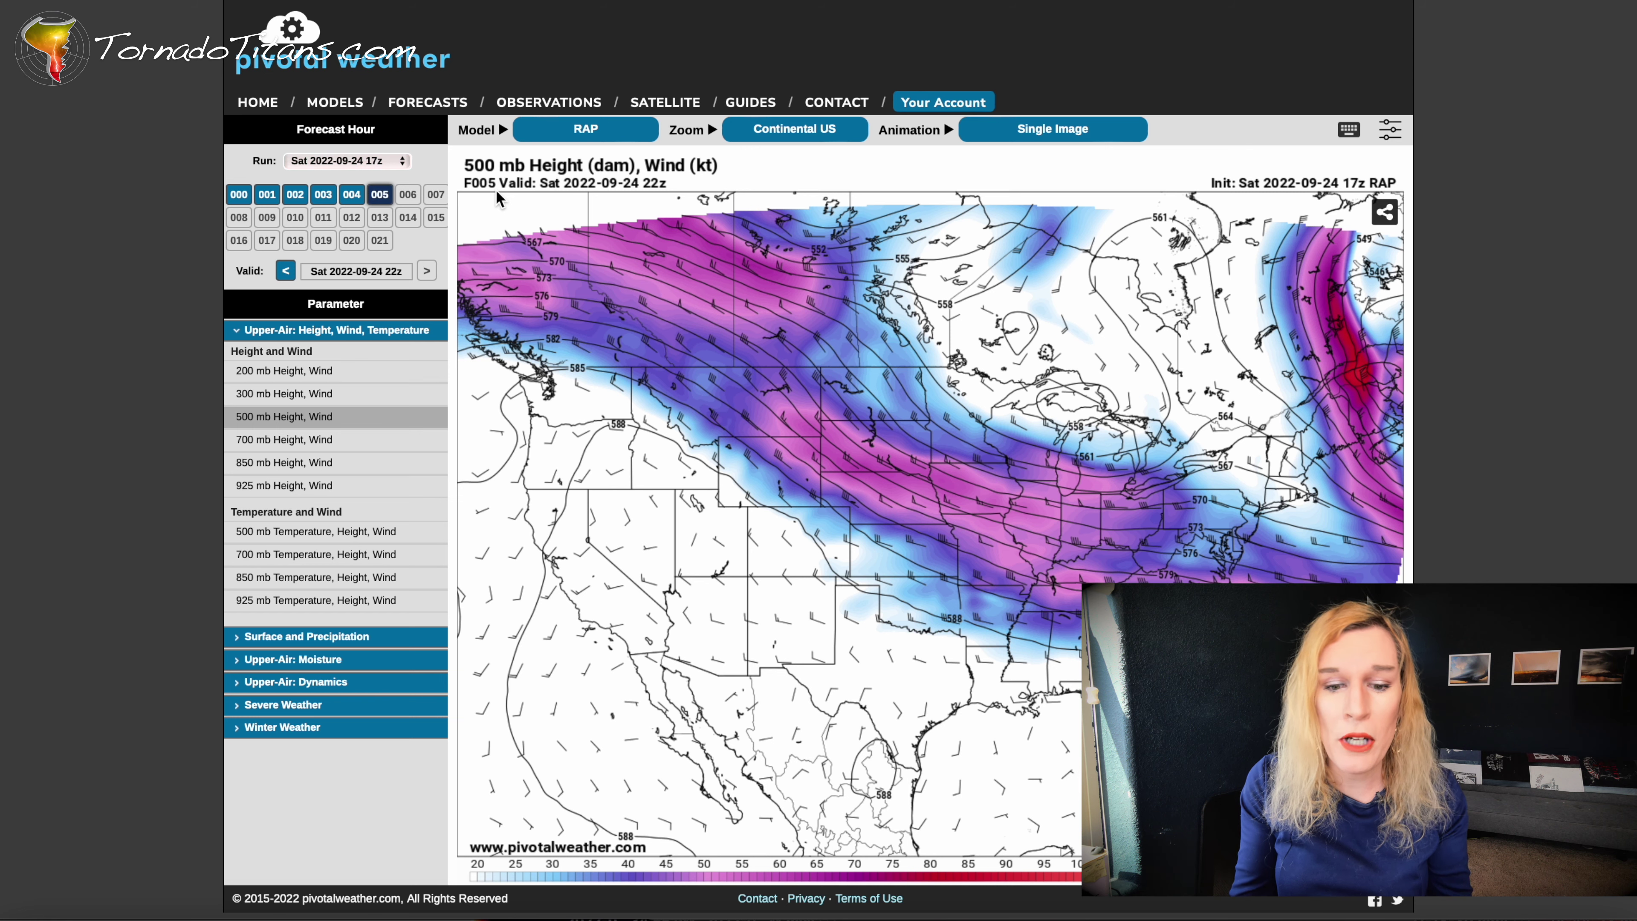
{"action": "left_click", "coordinate": [583, 128]}
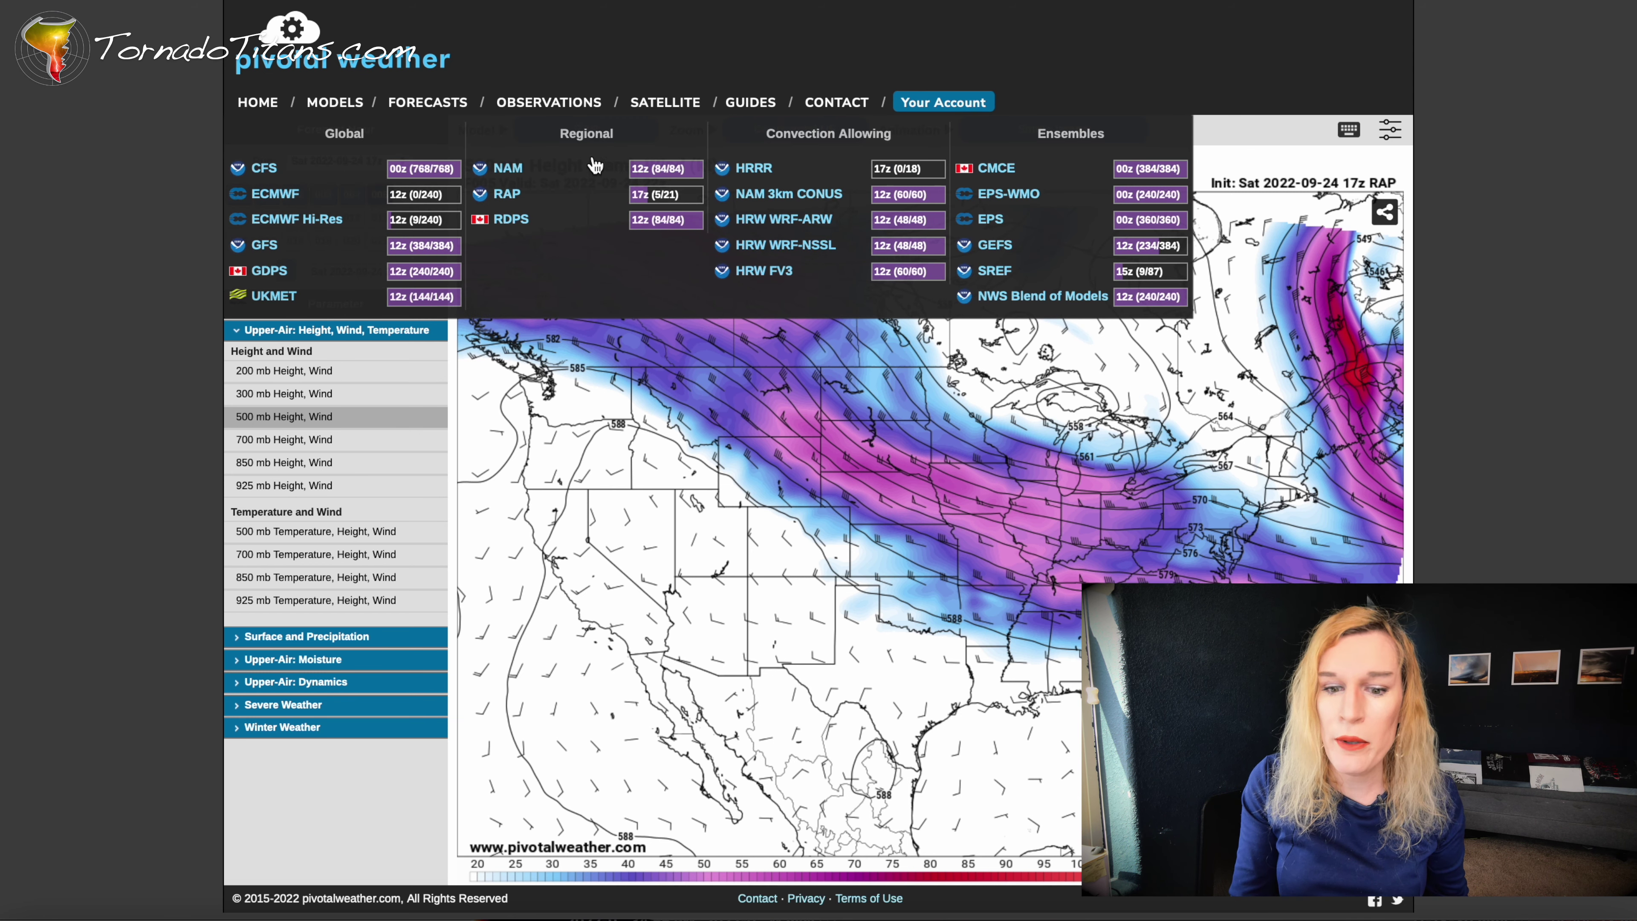
{"action": "left_click", "coordinate": [527, 170]}
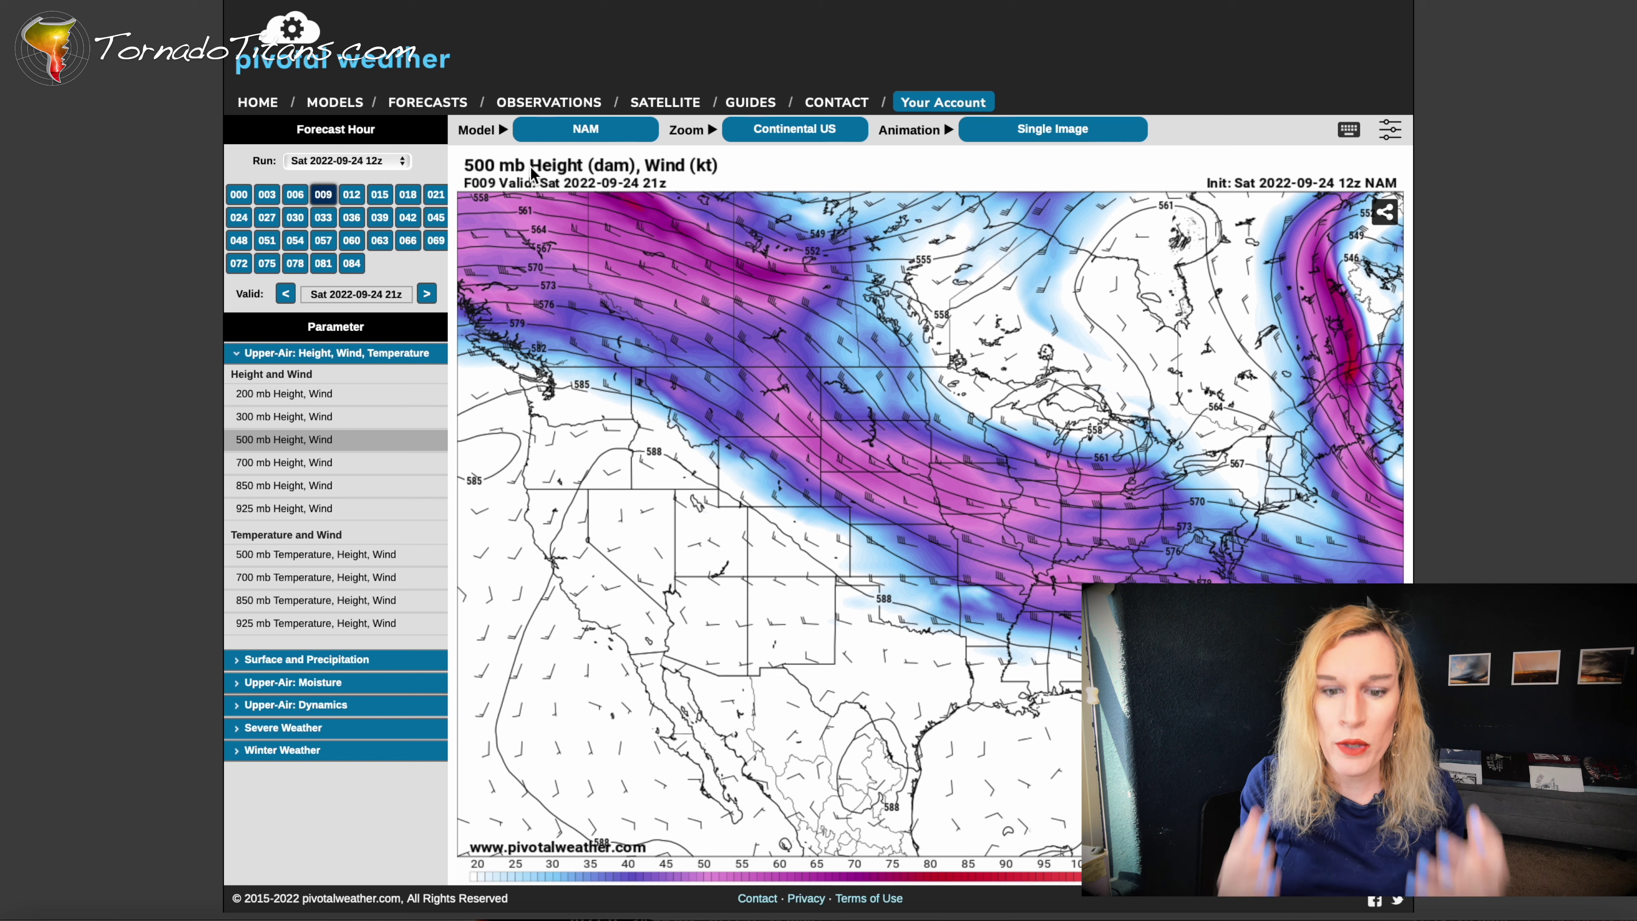
{"action": "left_click", "coordinate": [583, 129]}
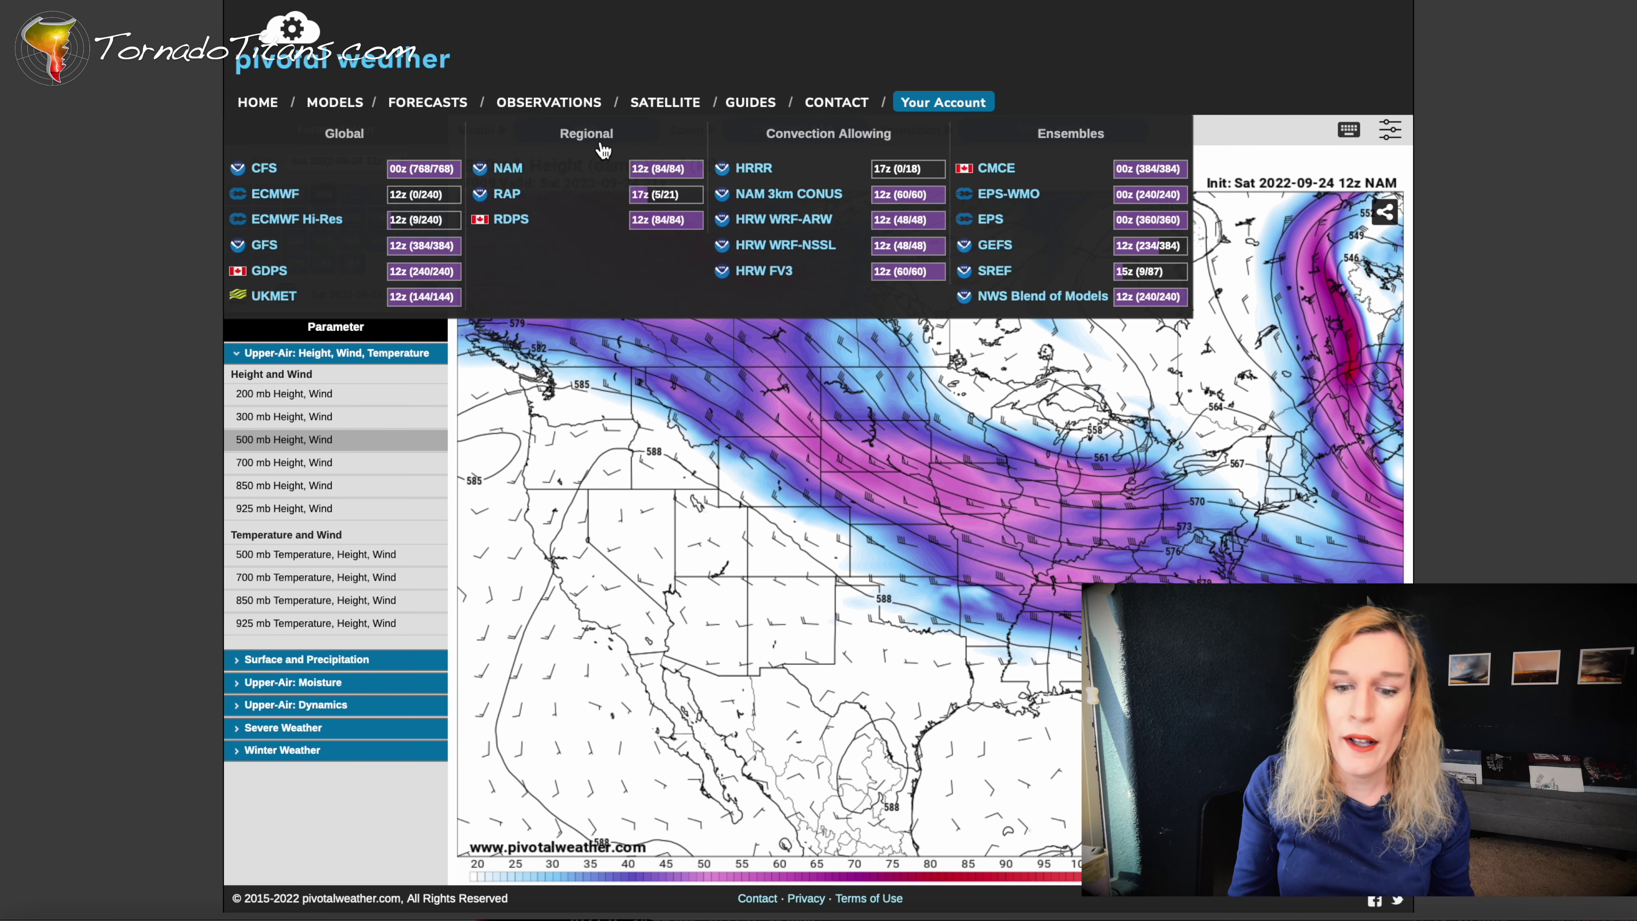
{"action": "left_click", "coordinate": [523, 223]}
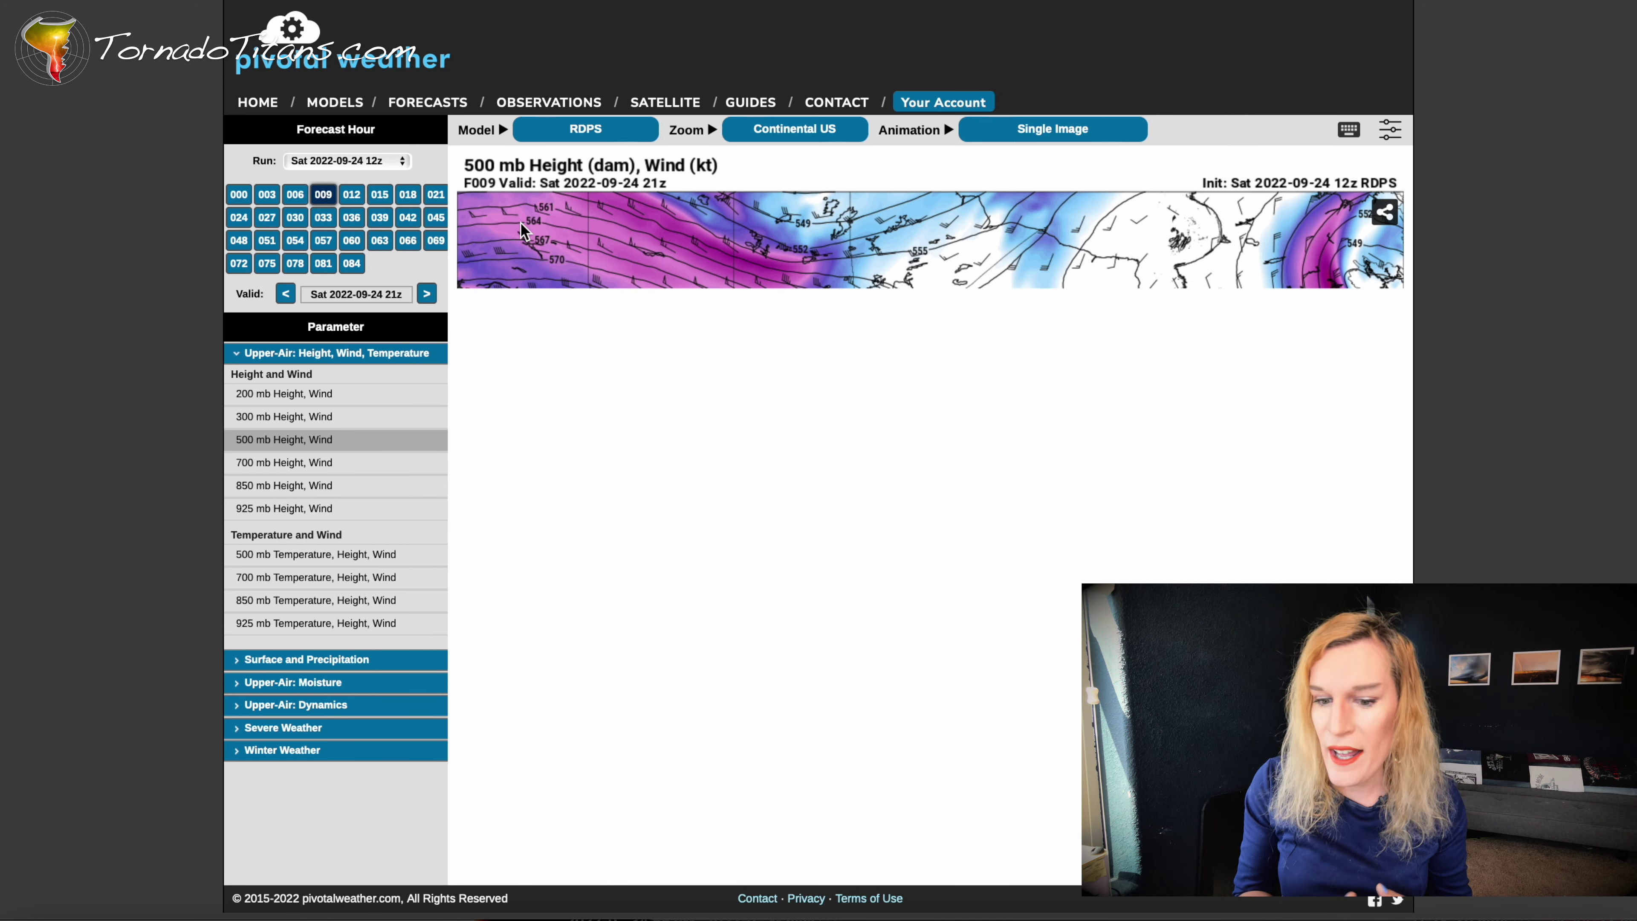
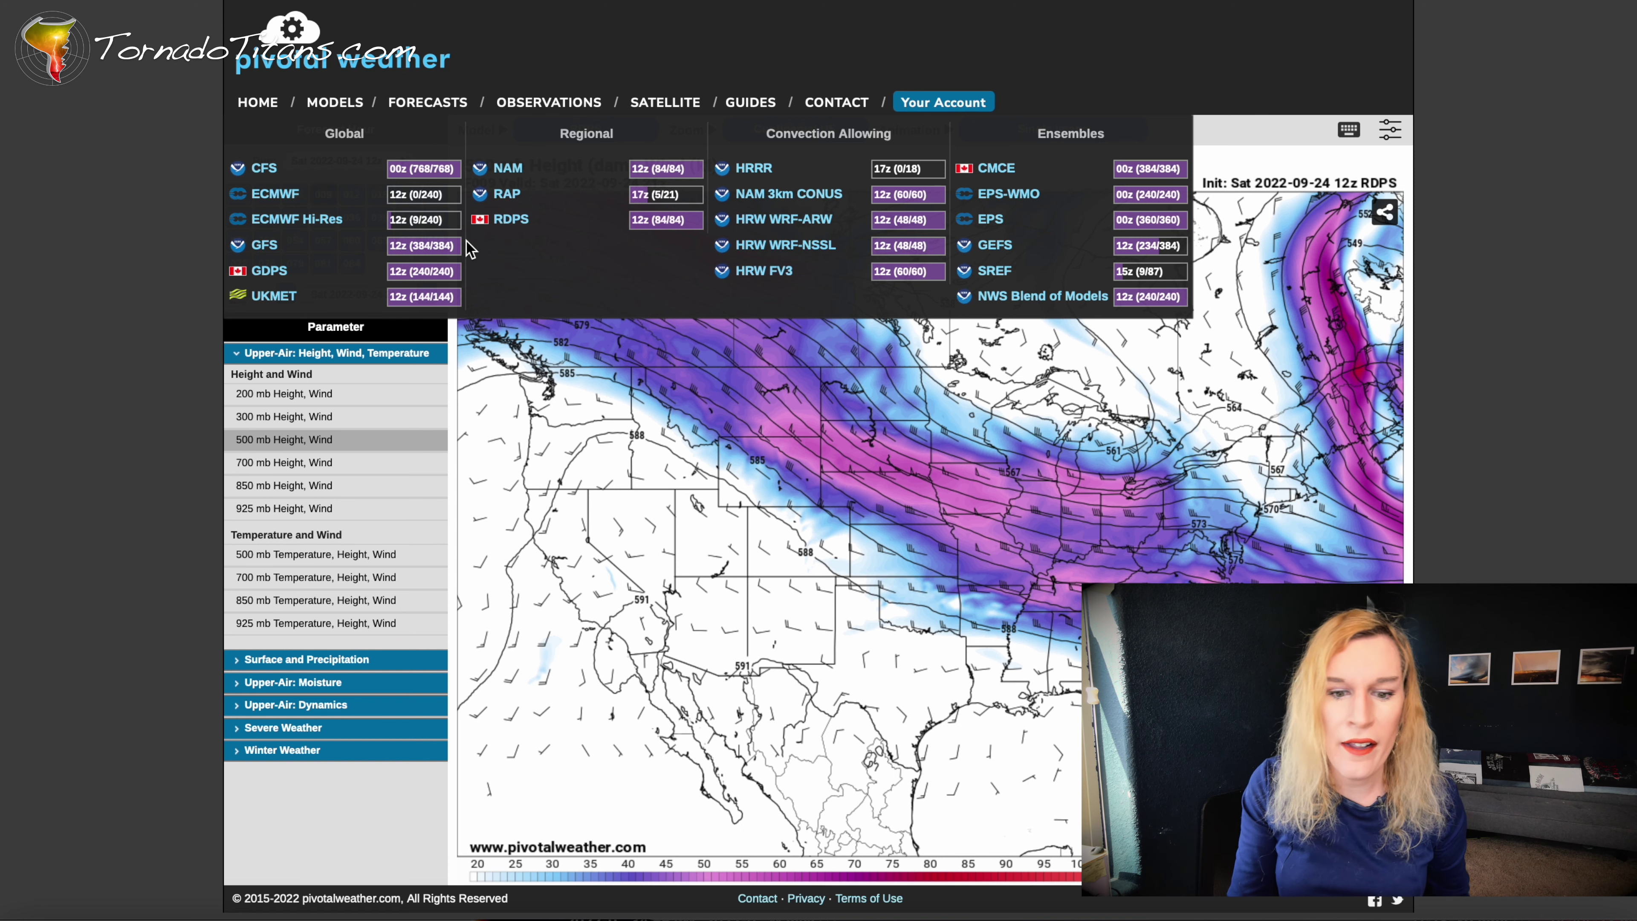
Compare the 500 mb height and wind map across the GFS, NAM and NAM 3km CONUS models
{"action": "left_click", "coordinate": [275, 247]}
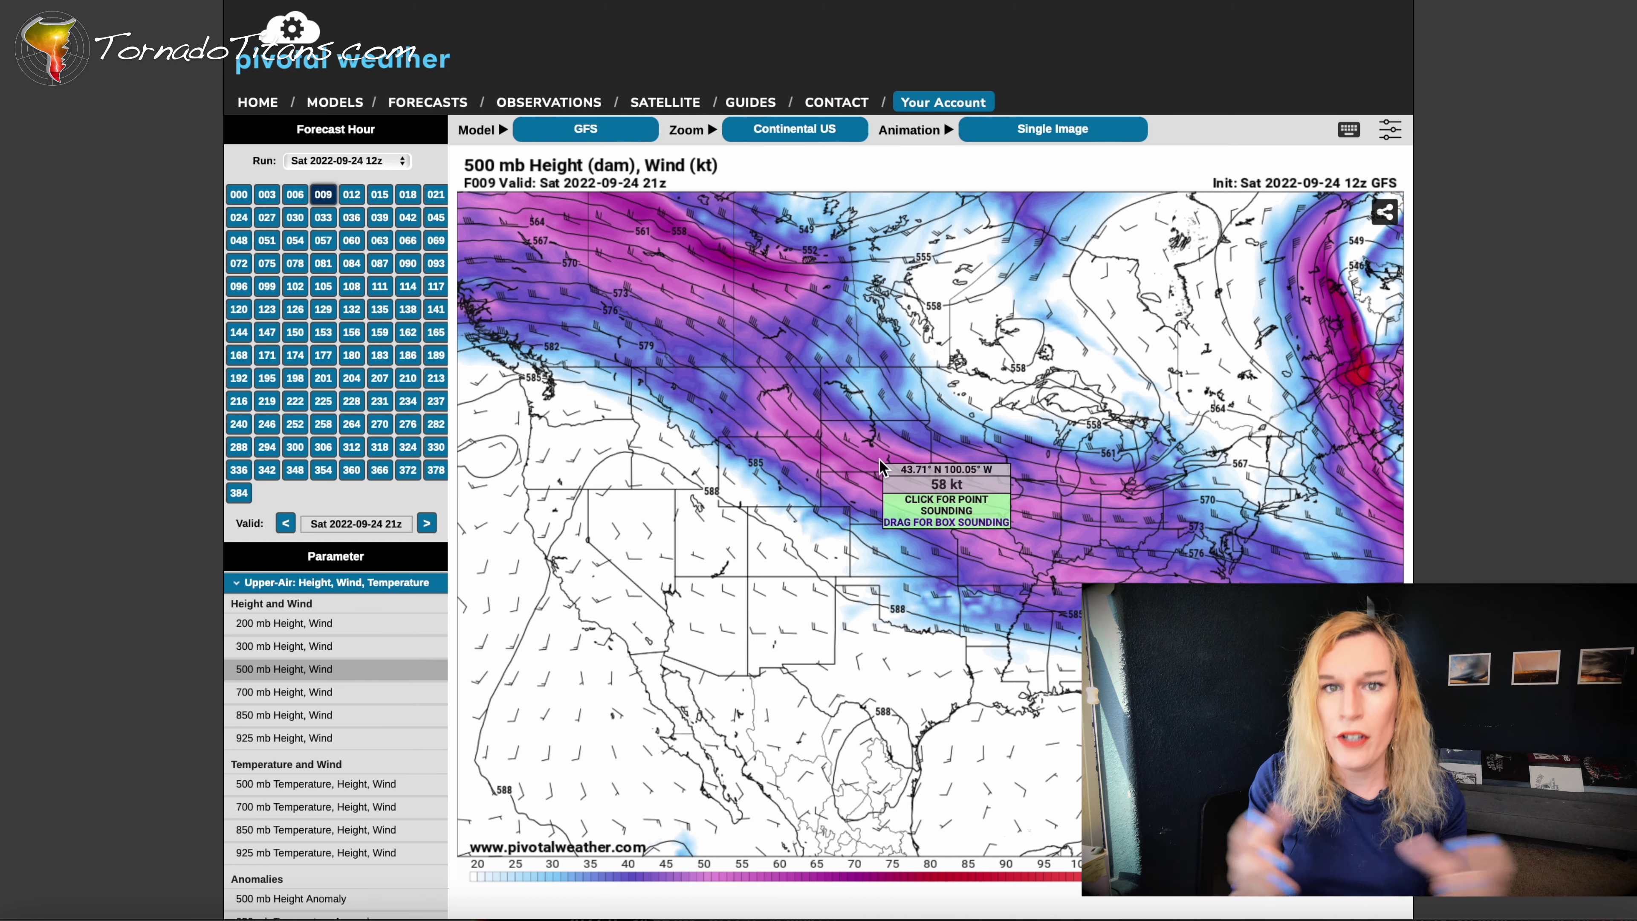
{"action": "left_click", "coordinate": [596, 132]}
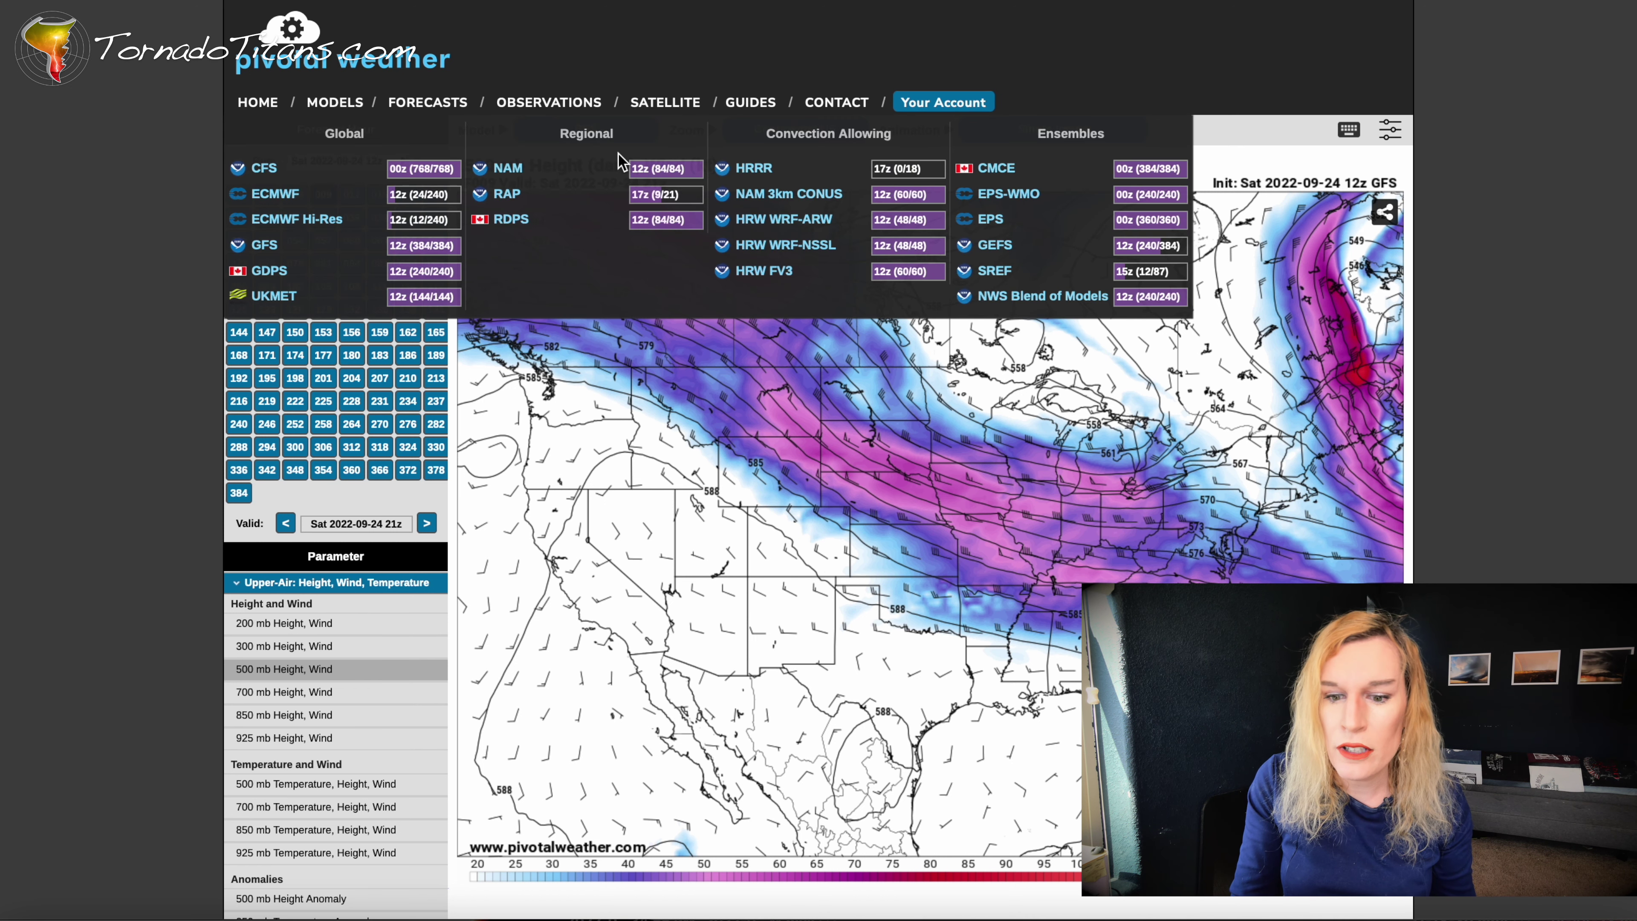
{"action": "left_click", "coordinate": [515, 169]}
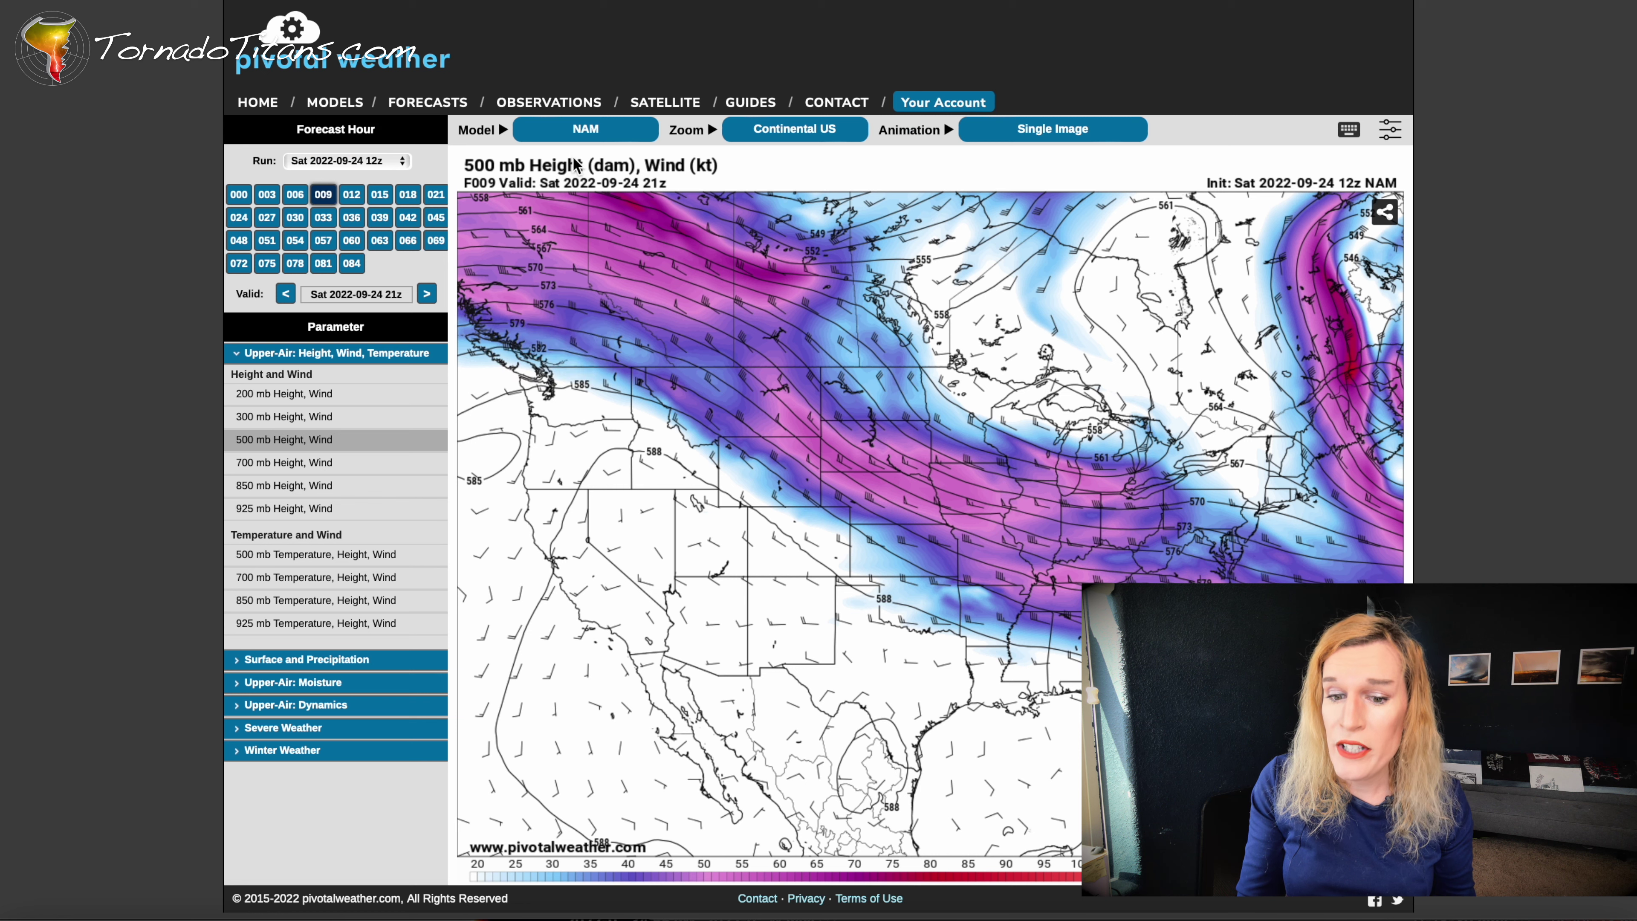
{"action": "left_click", "coordinate": [580, 137]}
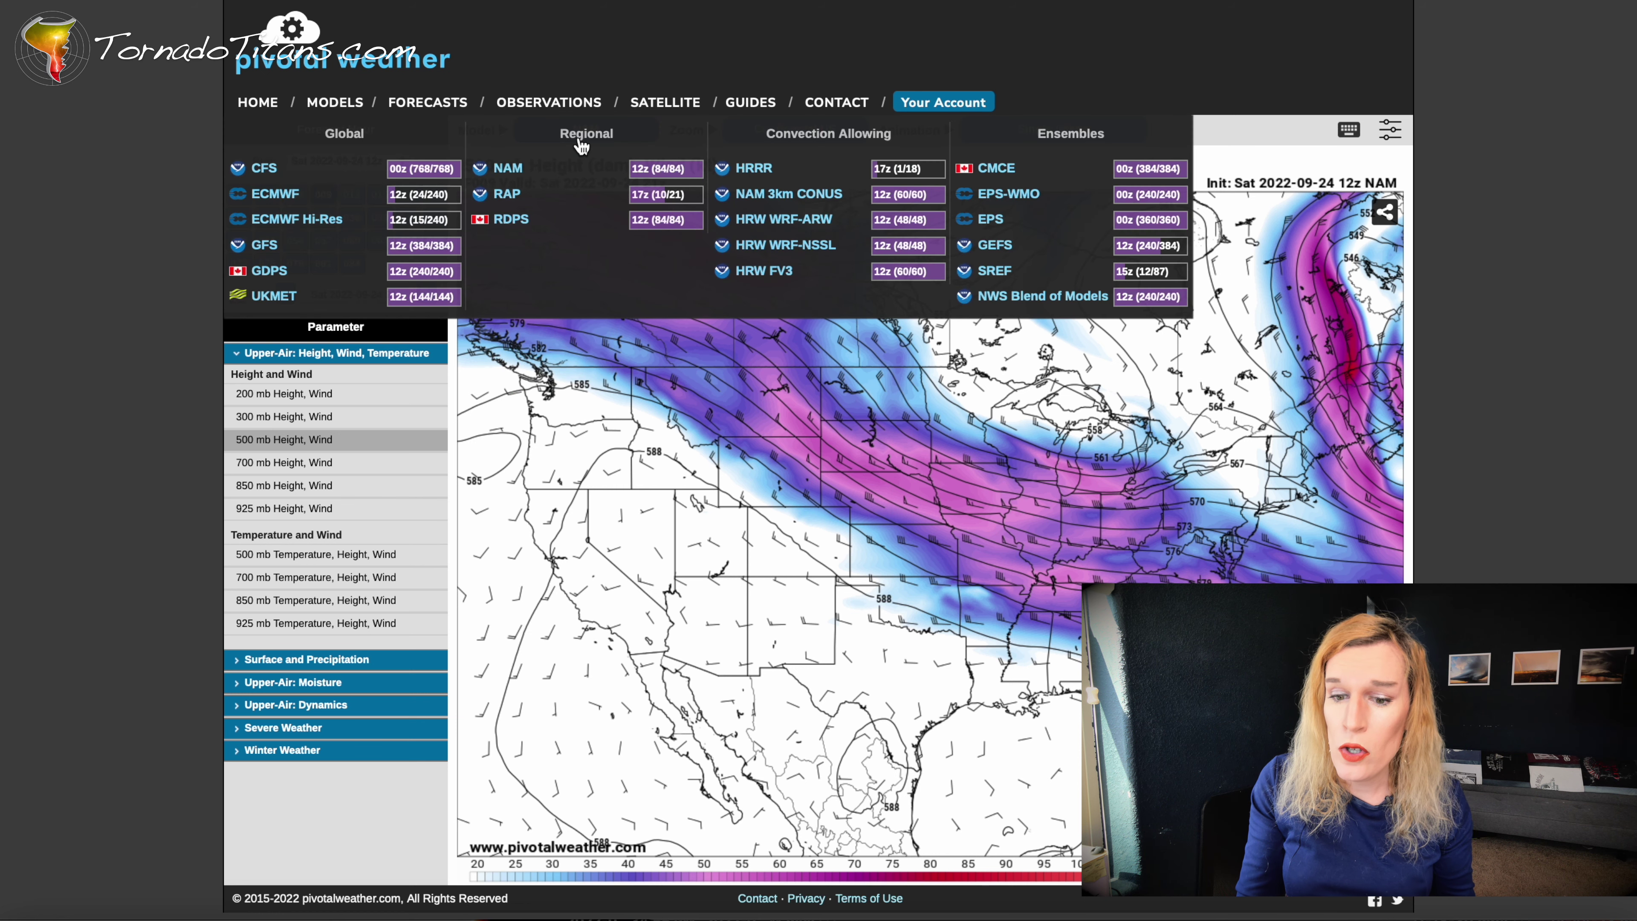
{"action": "left_click", "coordinate": [749, 193]}
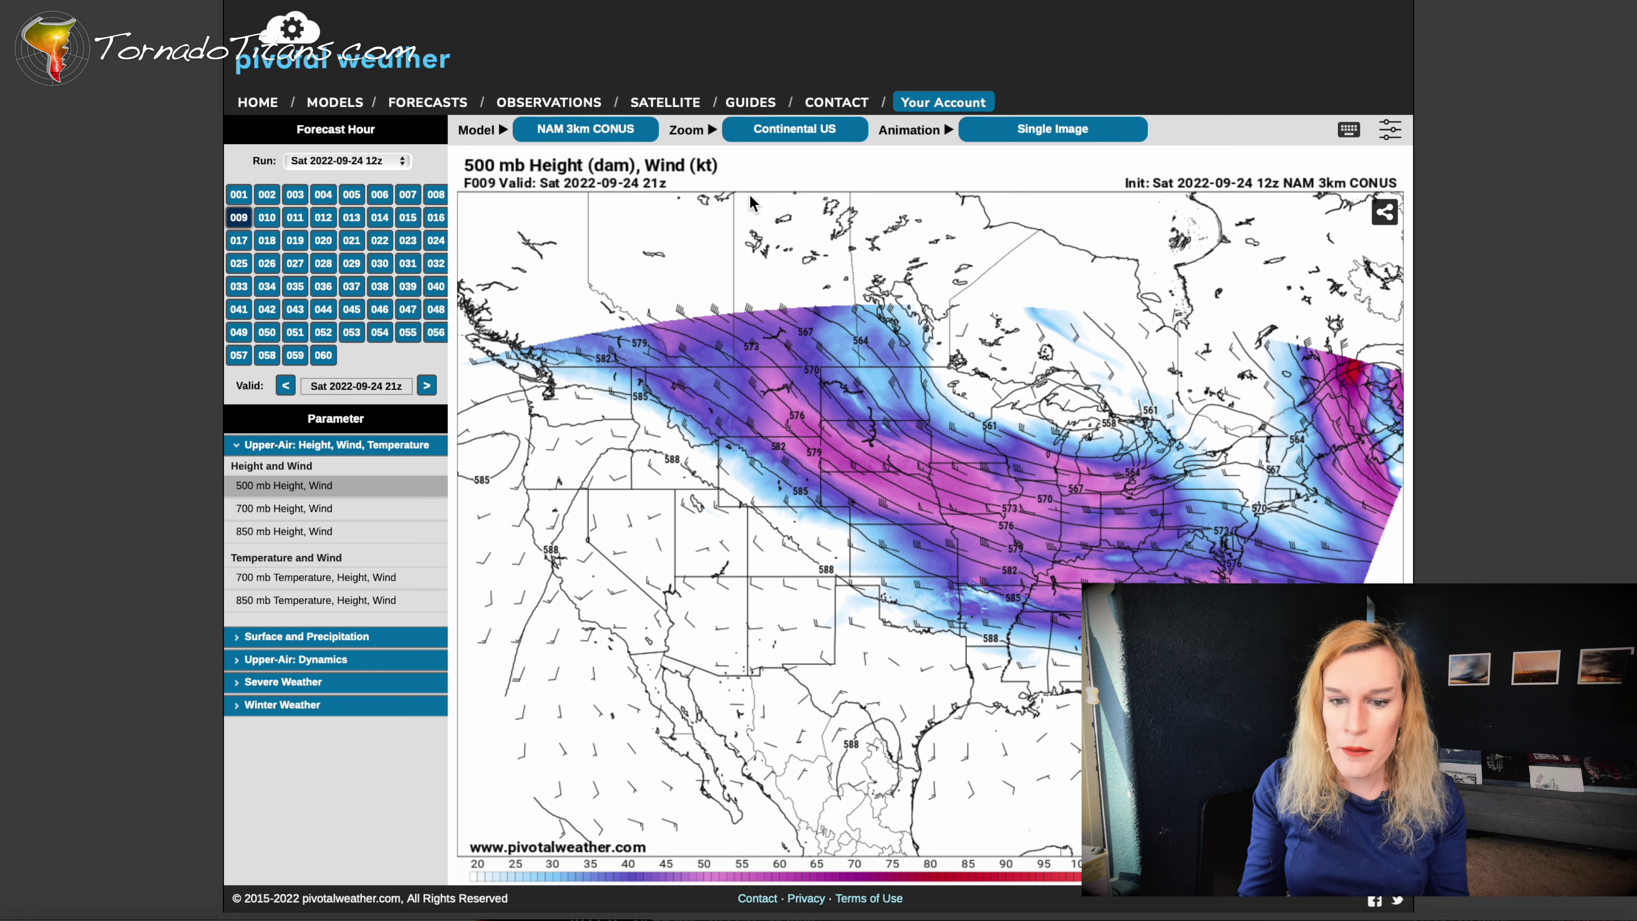
Show the GEFS ensemble's mean 500 mb height anomaly, and open the NWS Blend of Models
{"action": "left_click", "coordinate": [625, 129]}
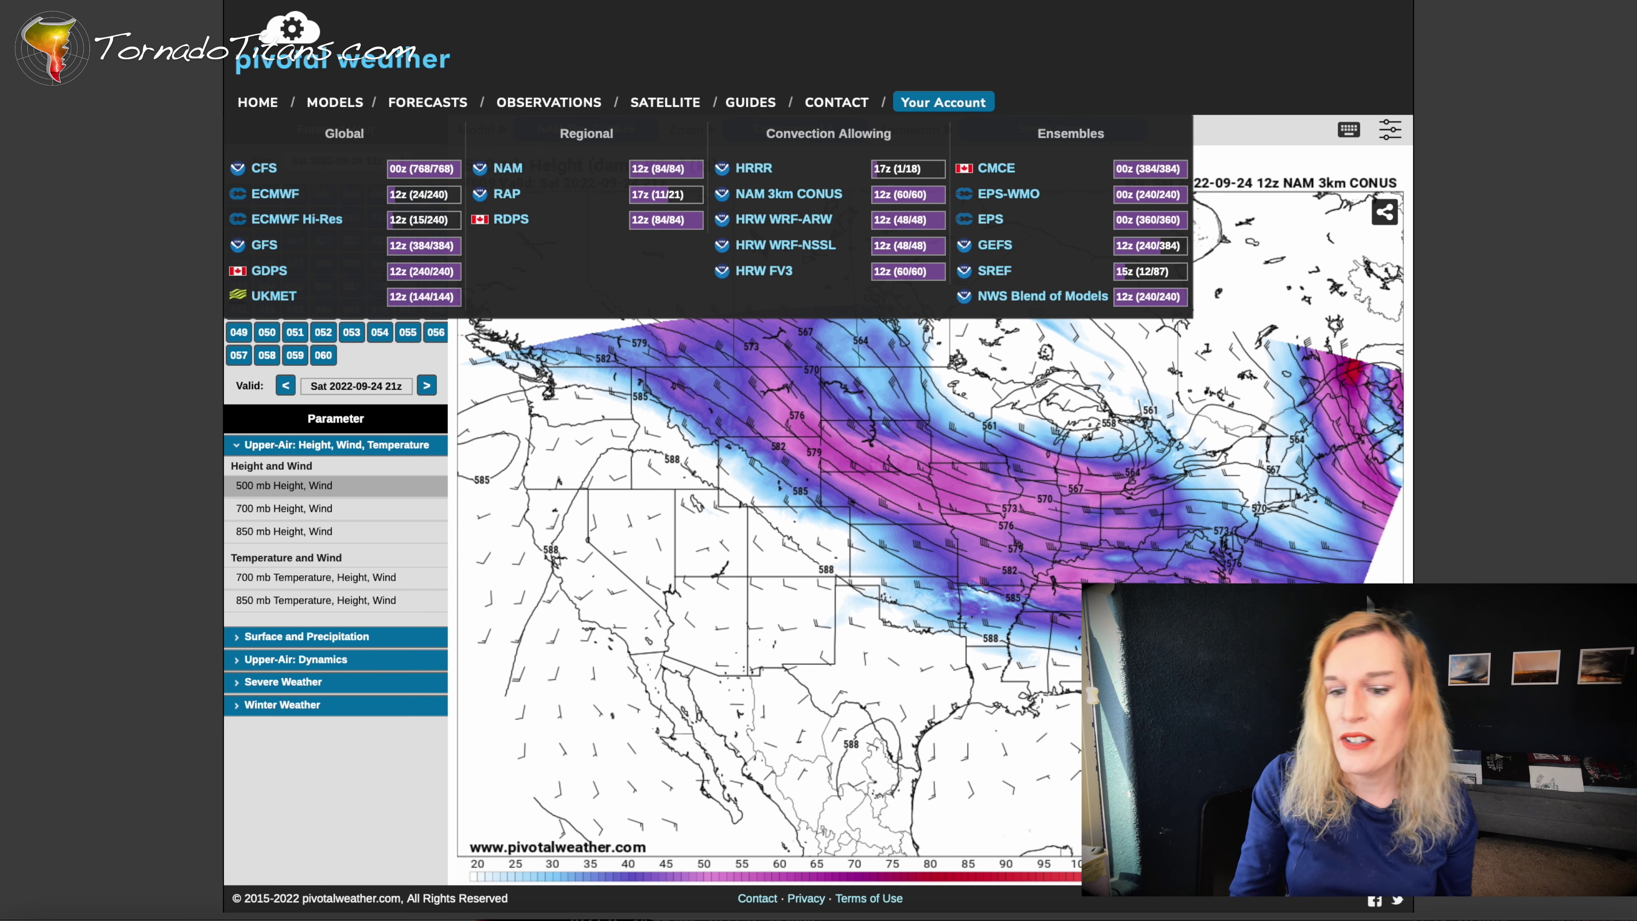
{"action": "left_click", "coordinate": [999, 245]}
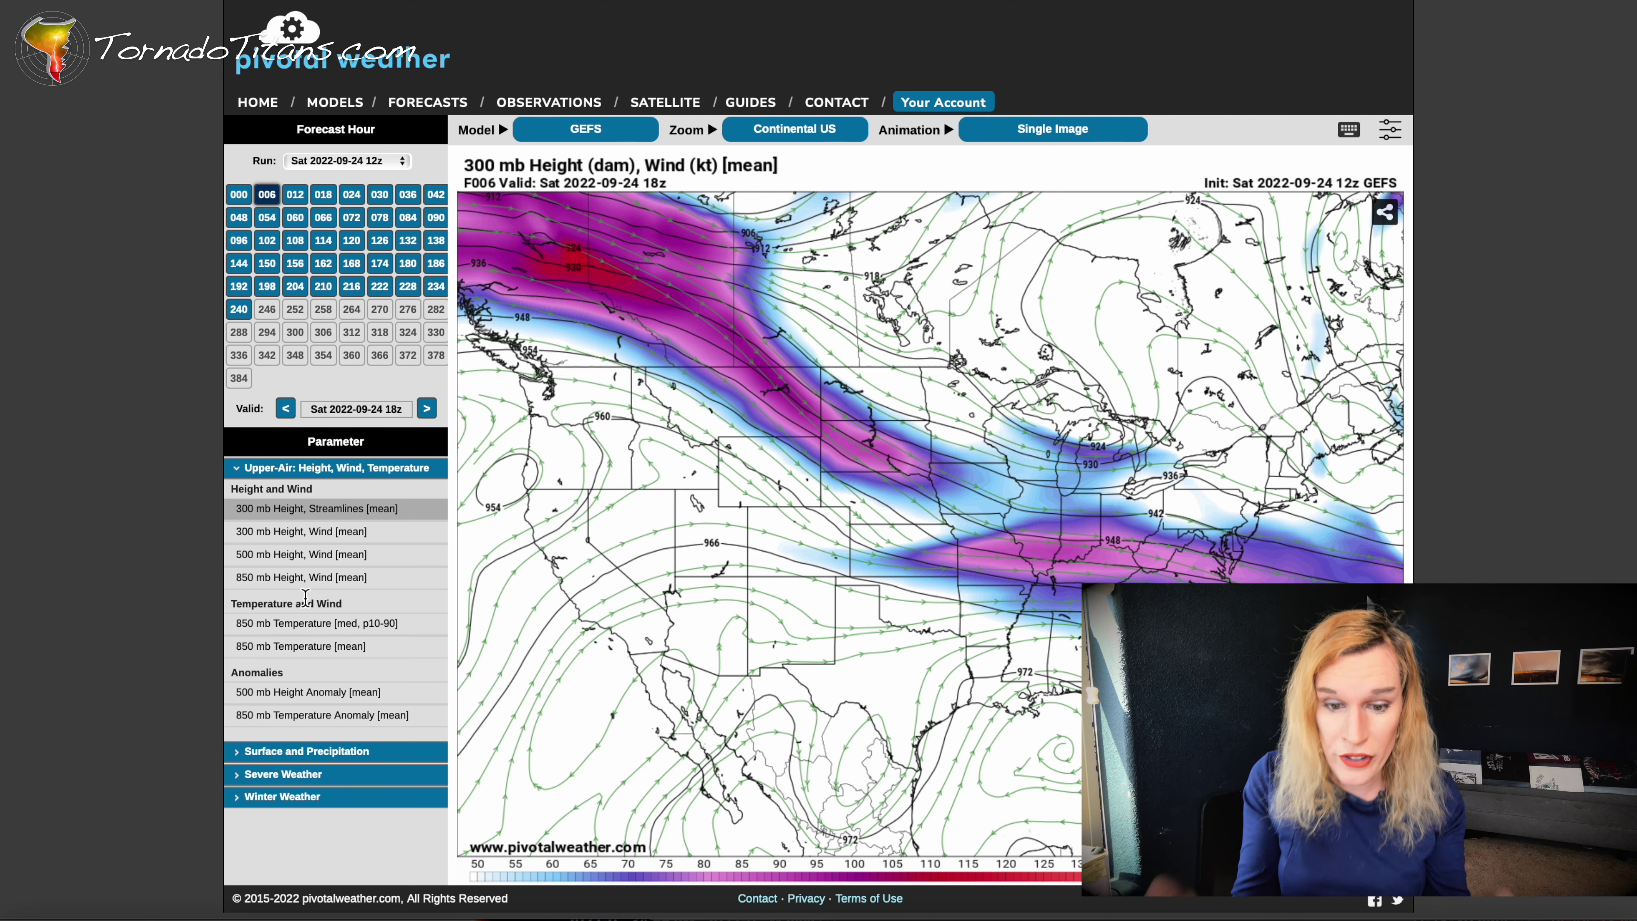
{"action": "left_click", "coordinate": [308, 690]}
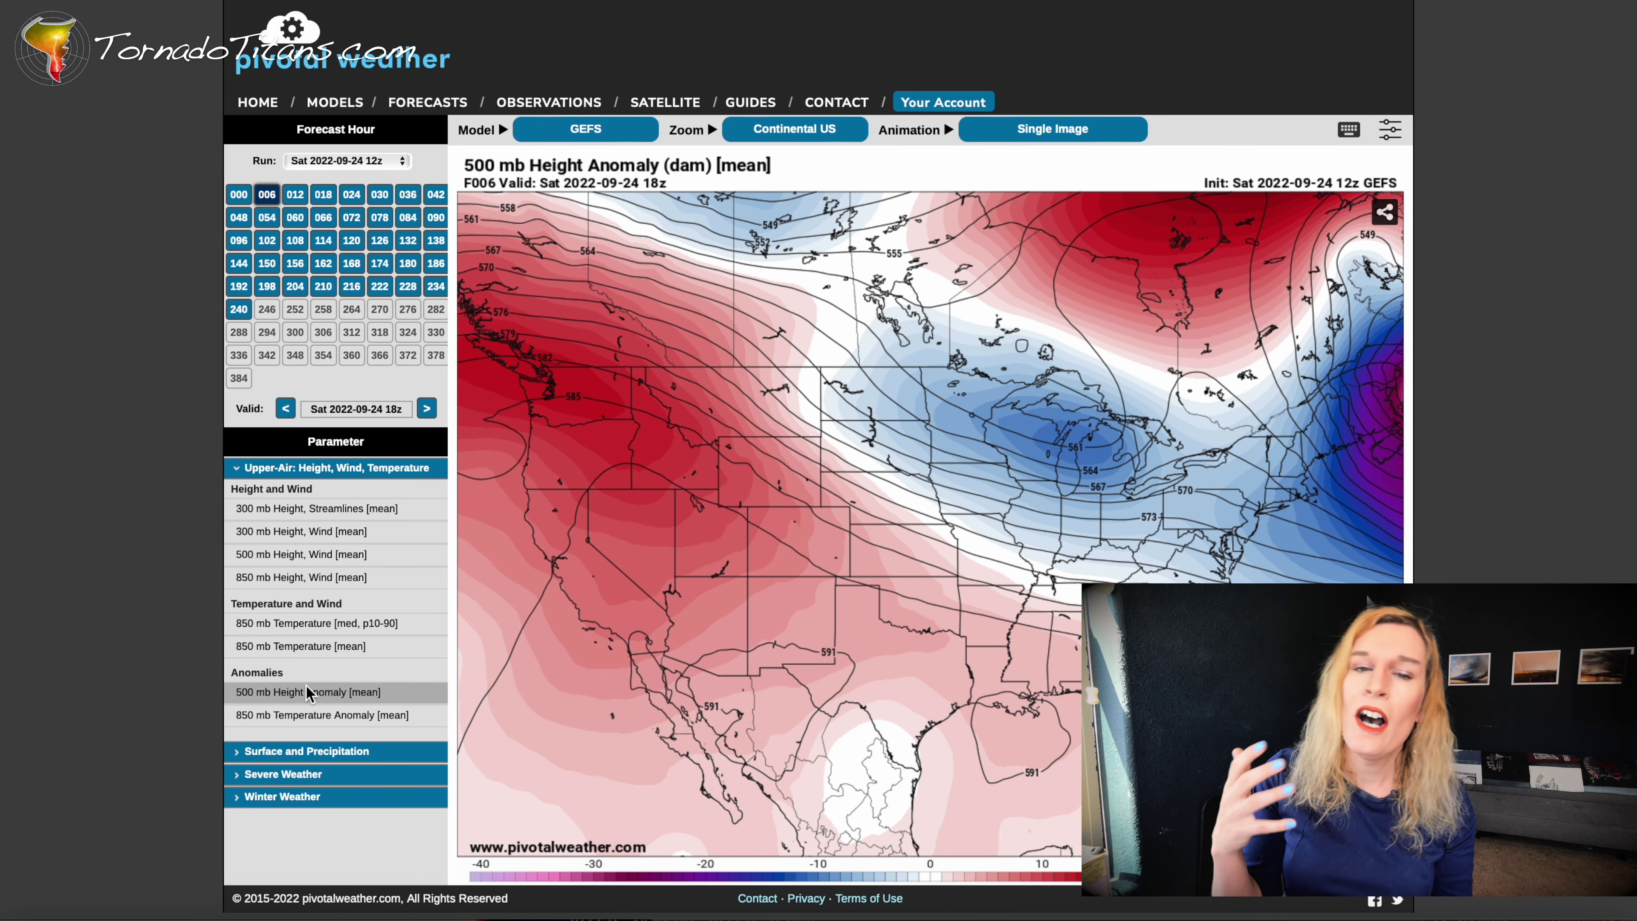
{"action": "left_click", "coordinate": [583, 131]}
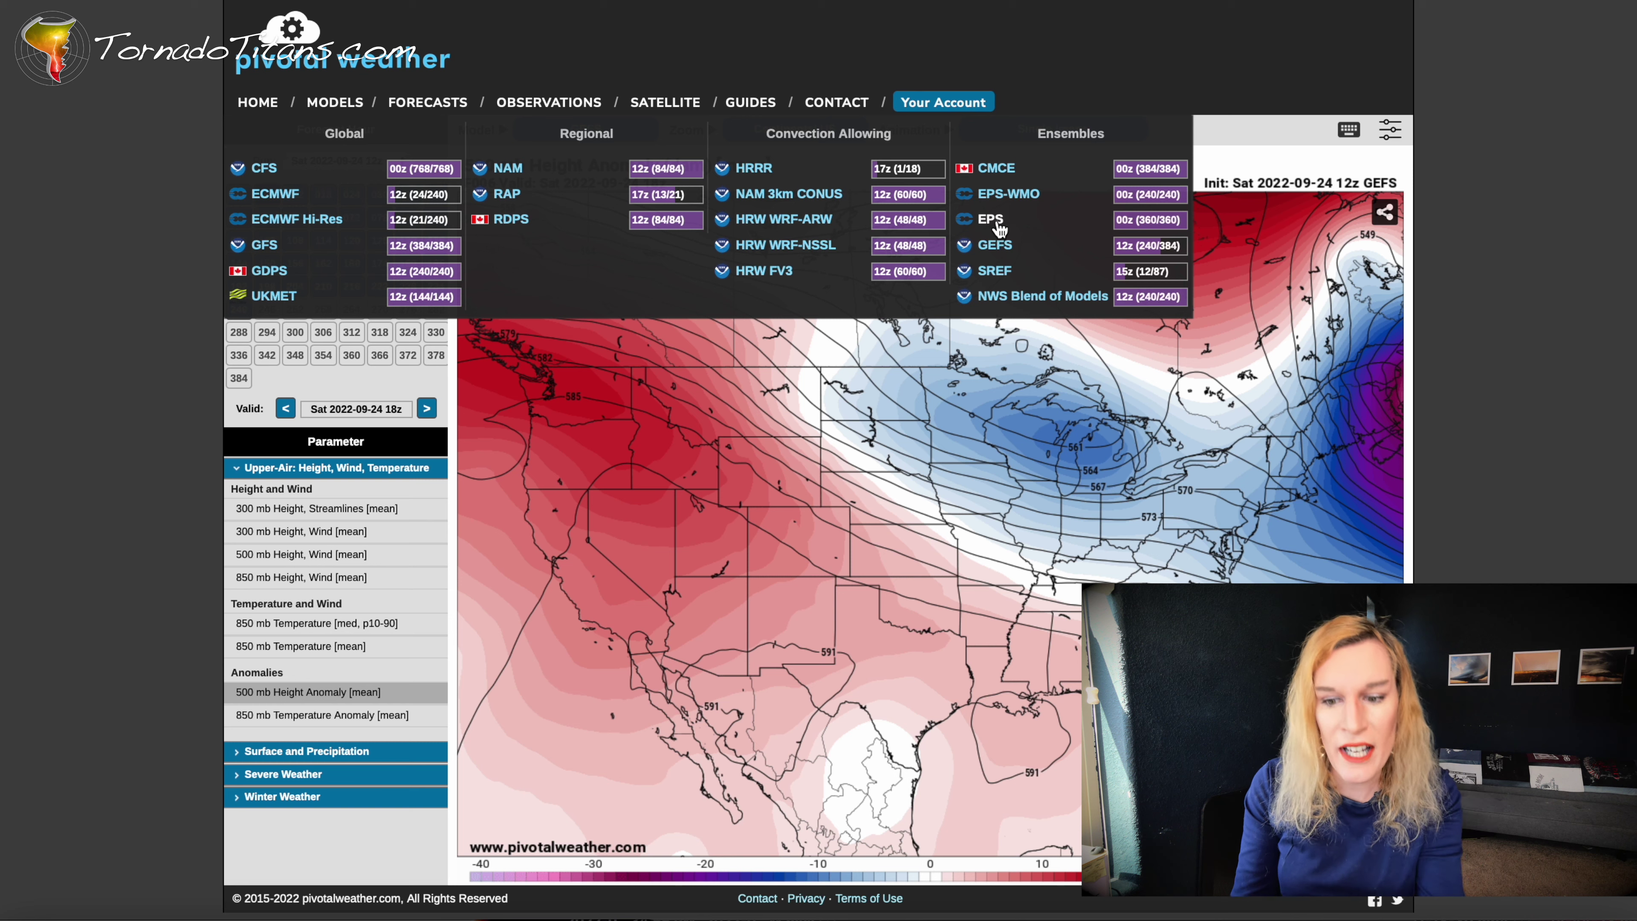
{"action": "left_click", "coordinate": [1014, 291]}
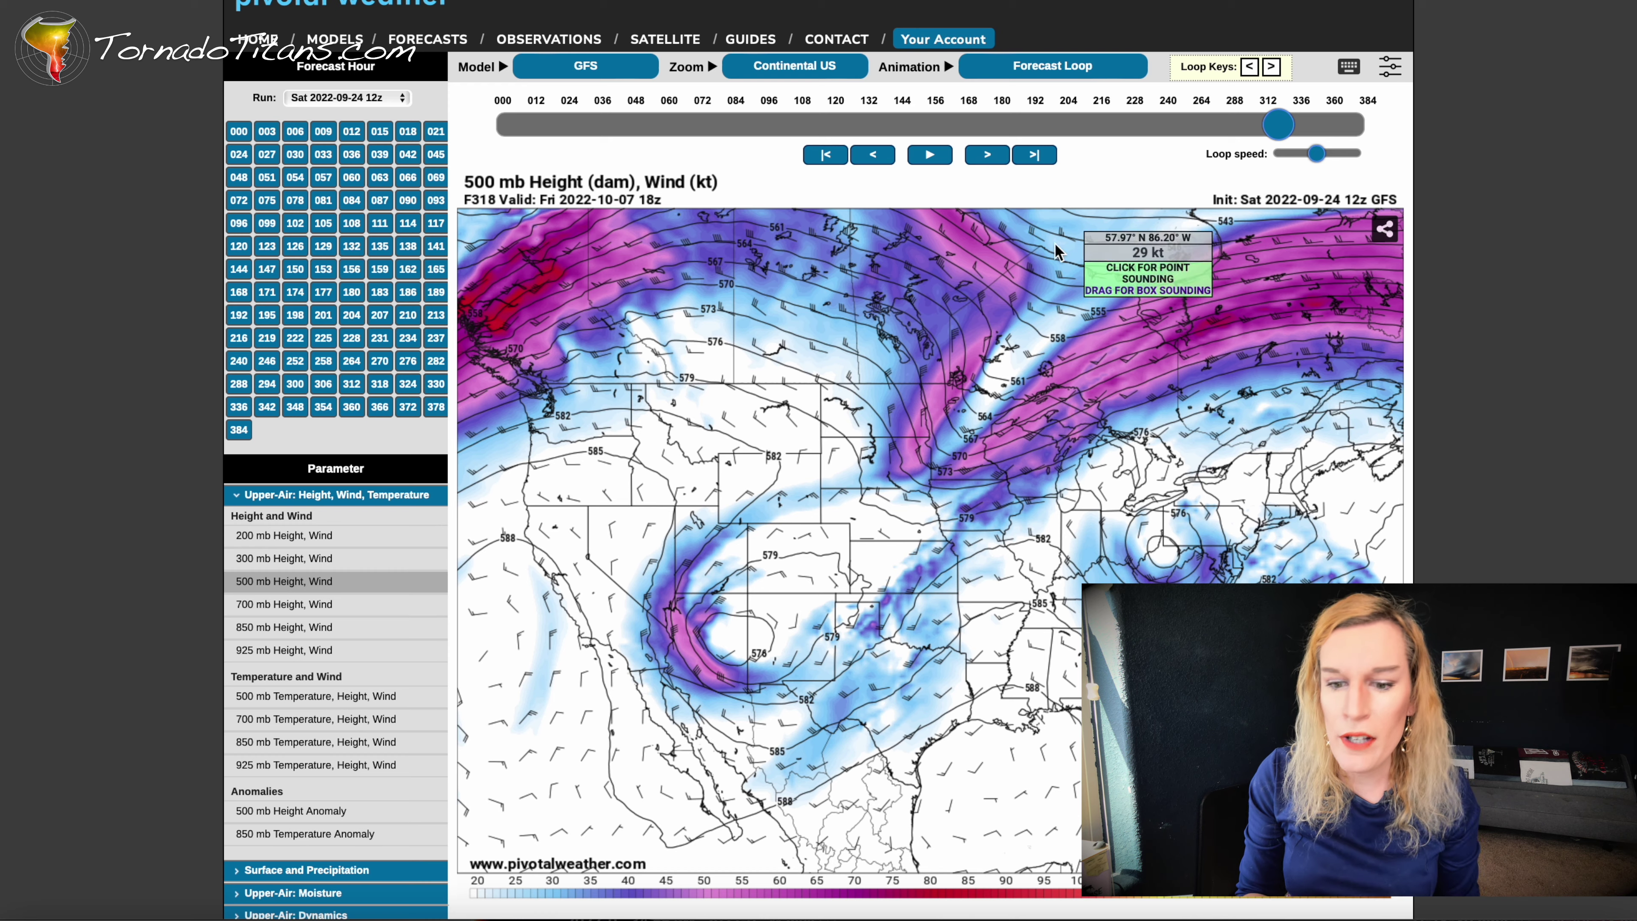
Change the GFS map area to the continental Africa view and move the forecast loop to hour 060
{"action": "mouse_move", "coordinate": [757, 70]}
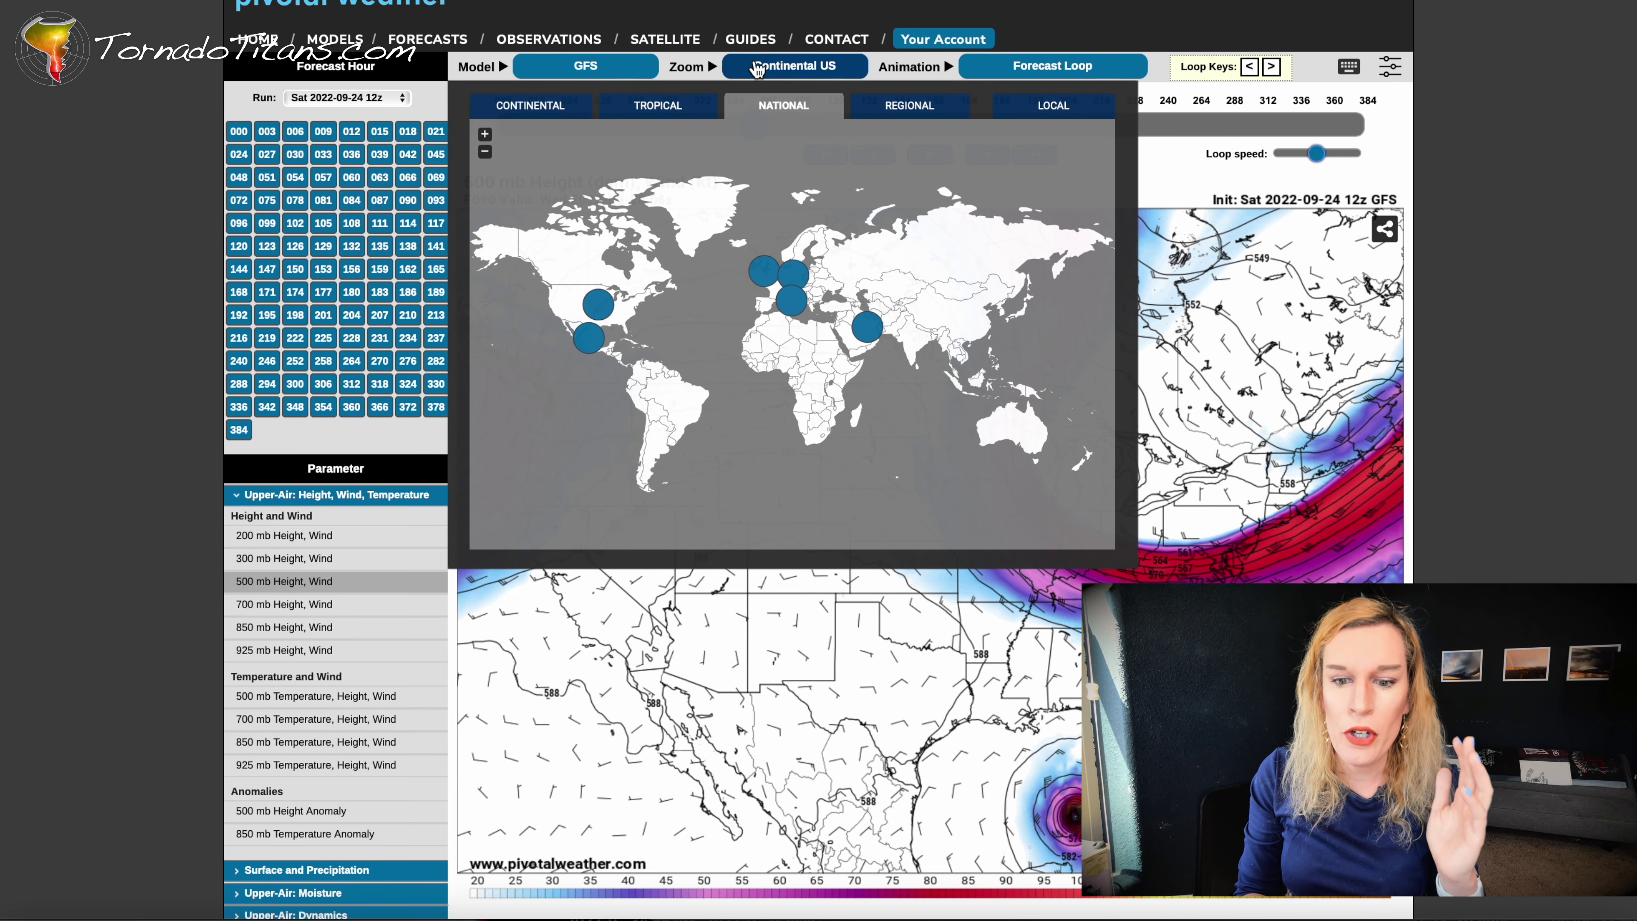
{"action": "left_click", "coordinate": [560, 108]}
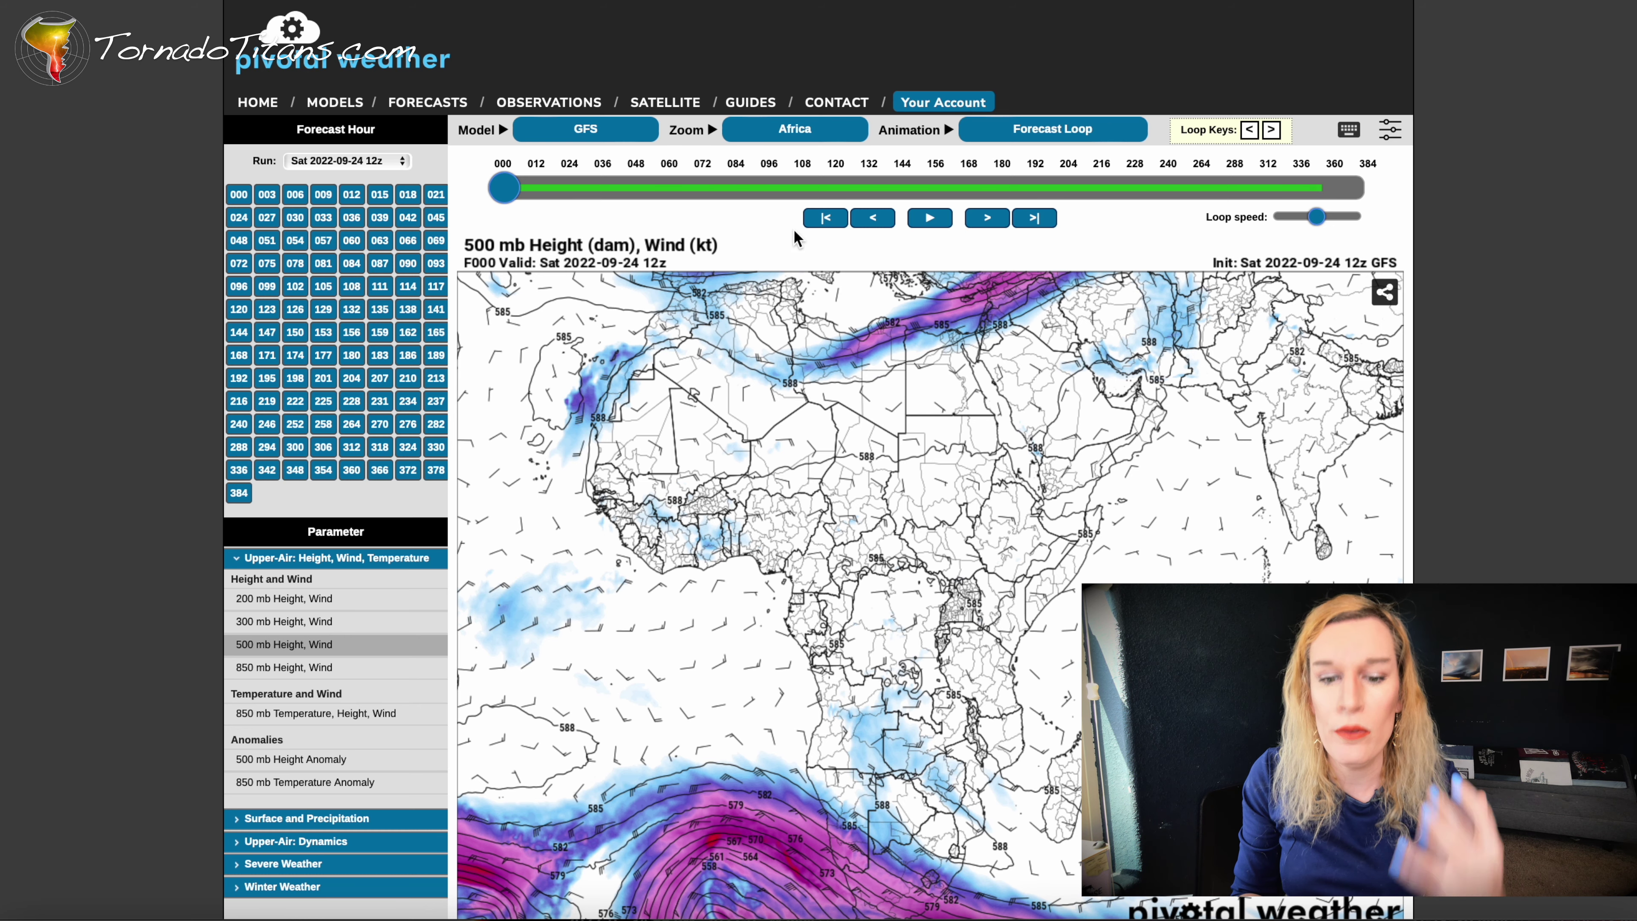
{"action": "left_click", "coordinate": [670, 187]}
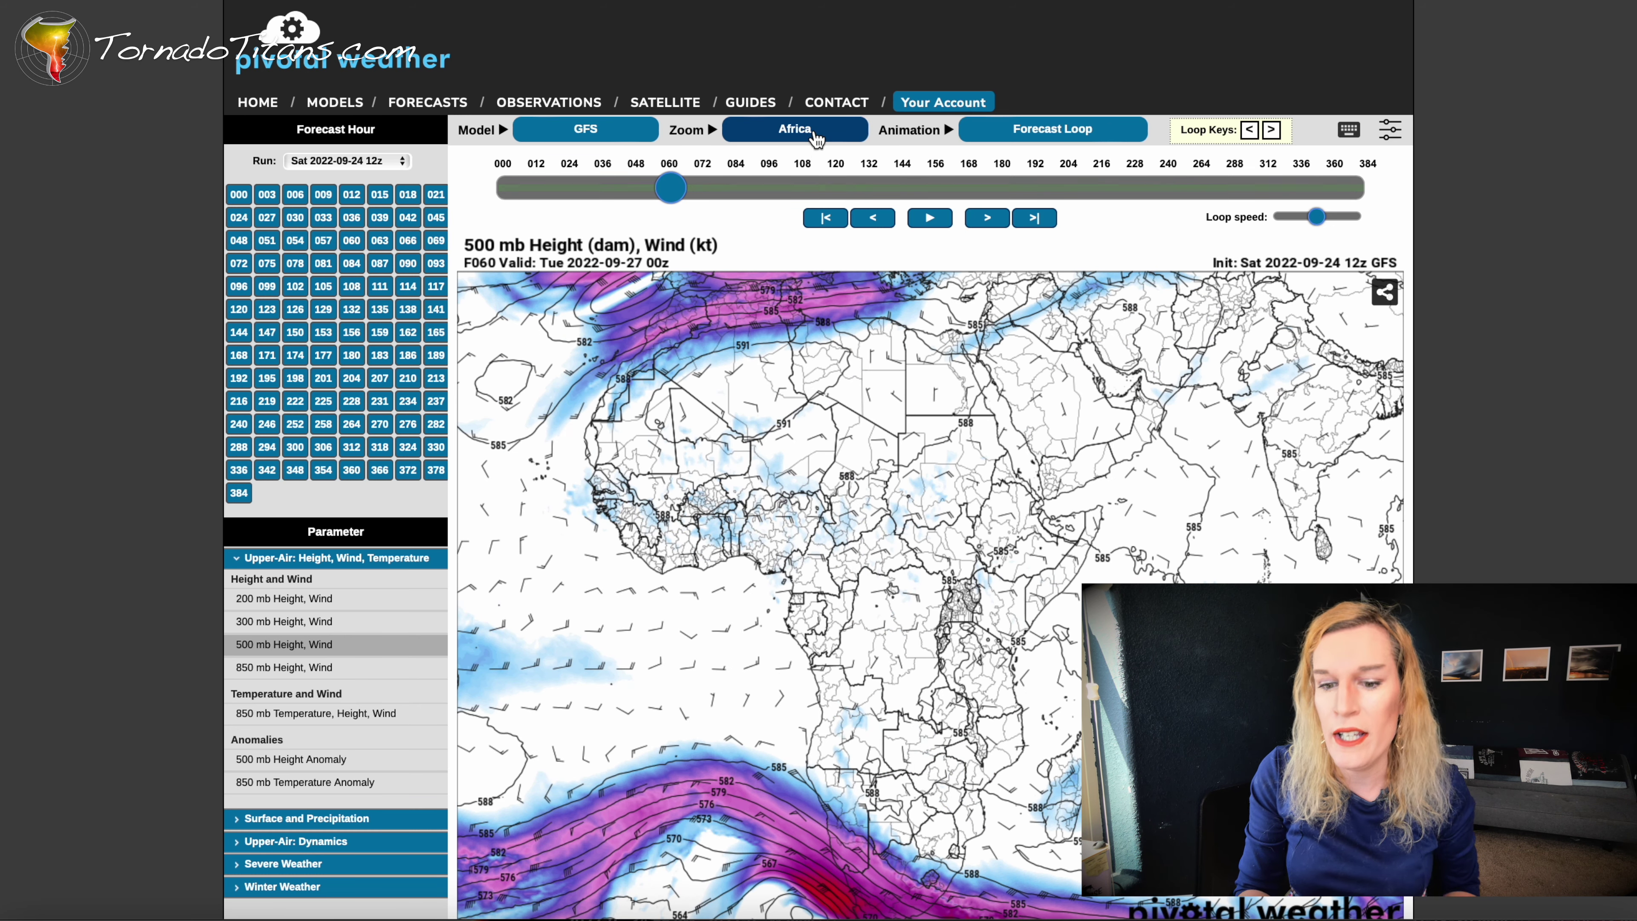
Look through the tropical and national map areas and set the zoom to Continental US
{"action": "left_click", "coordinate": [814, 136]}
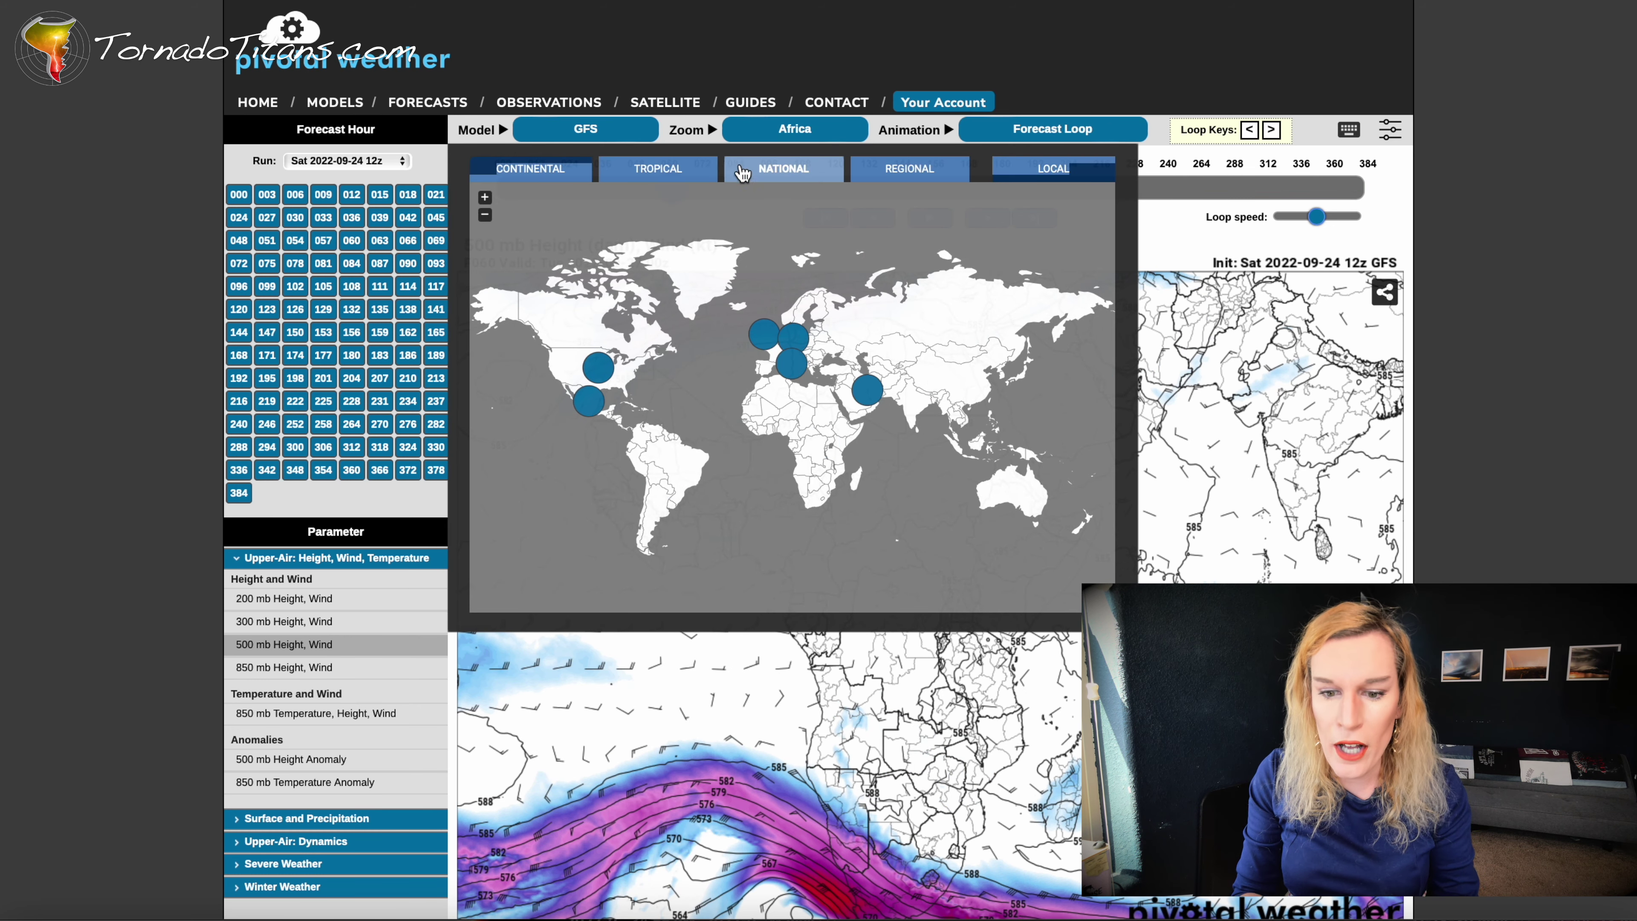
{"action": "left_click", "coordinate": [660, 171]}
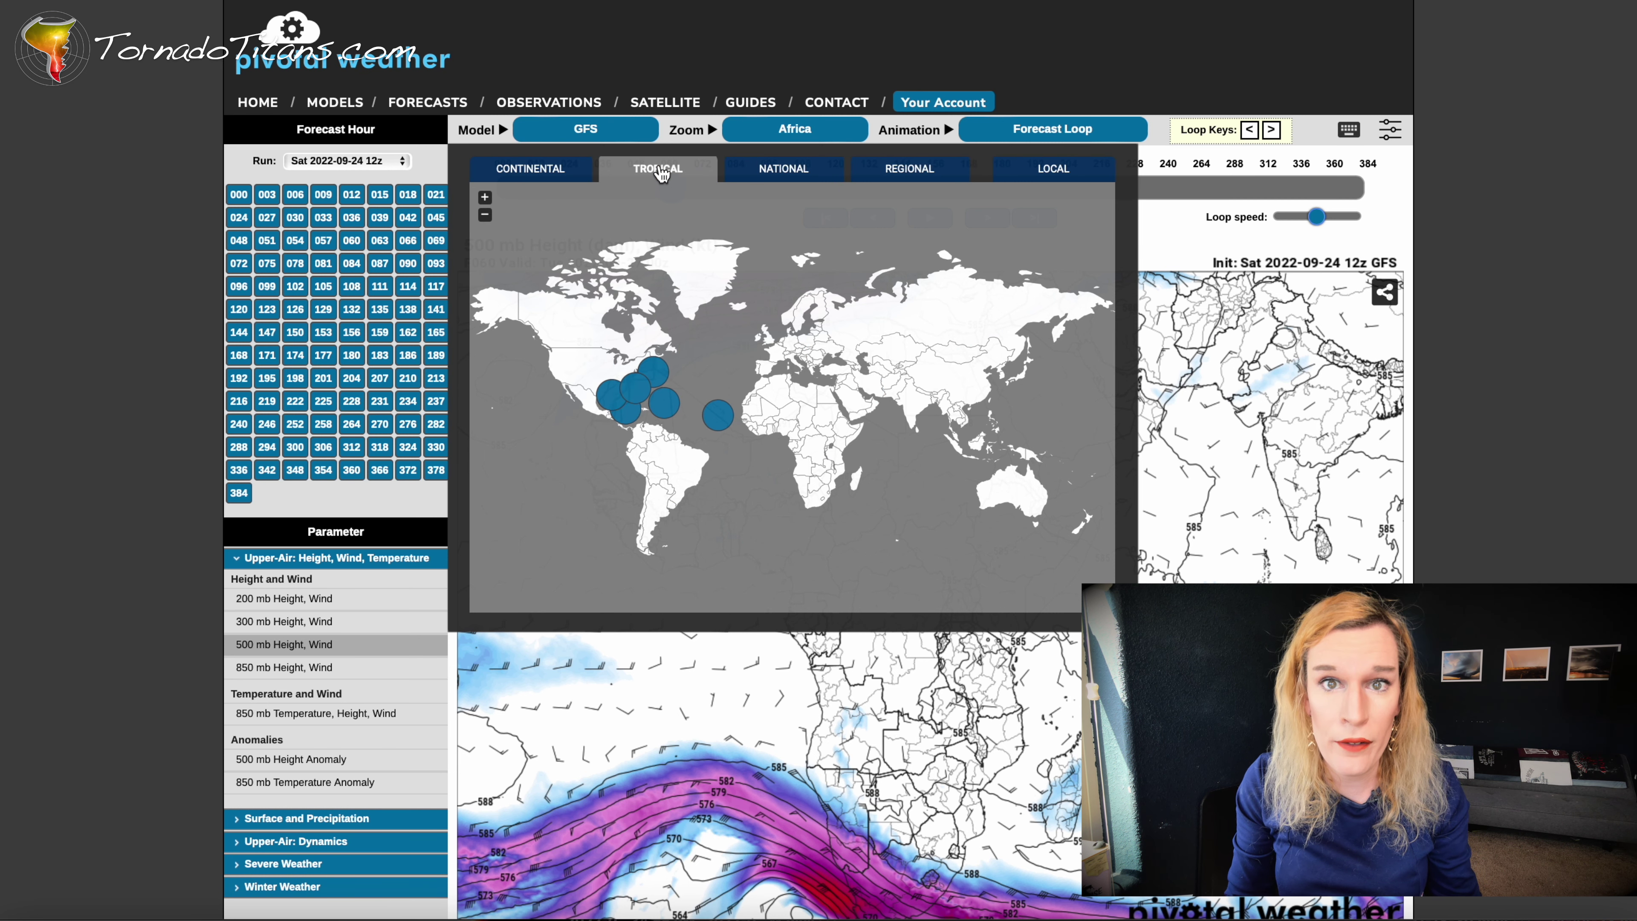
{"action": "left_click", "coordinate": [770, 171]}
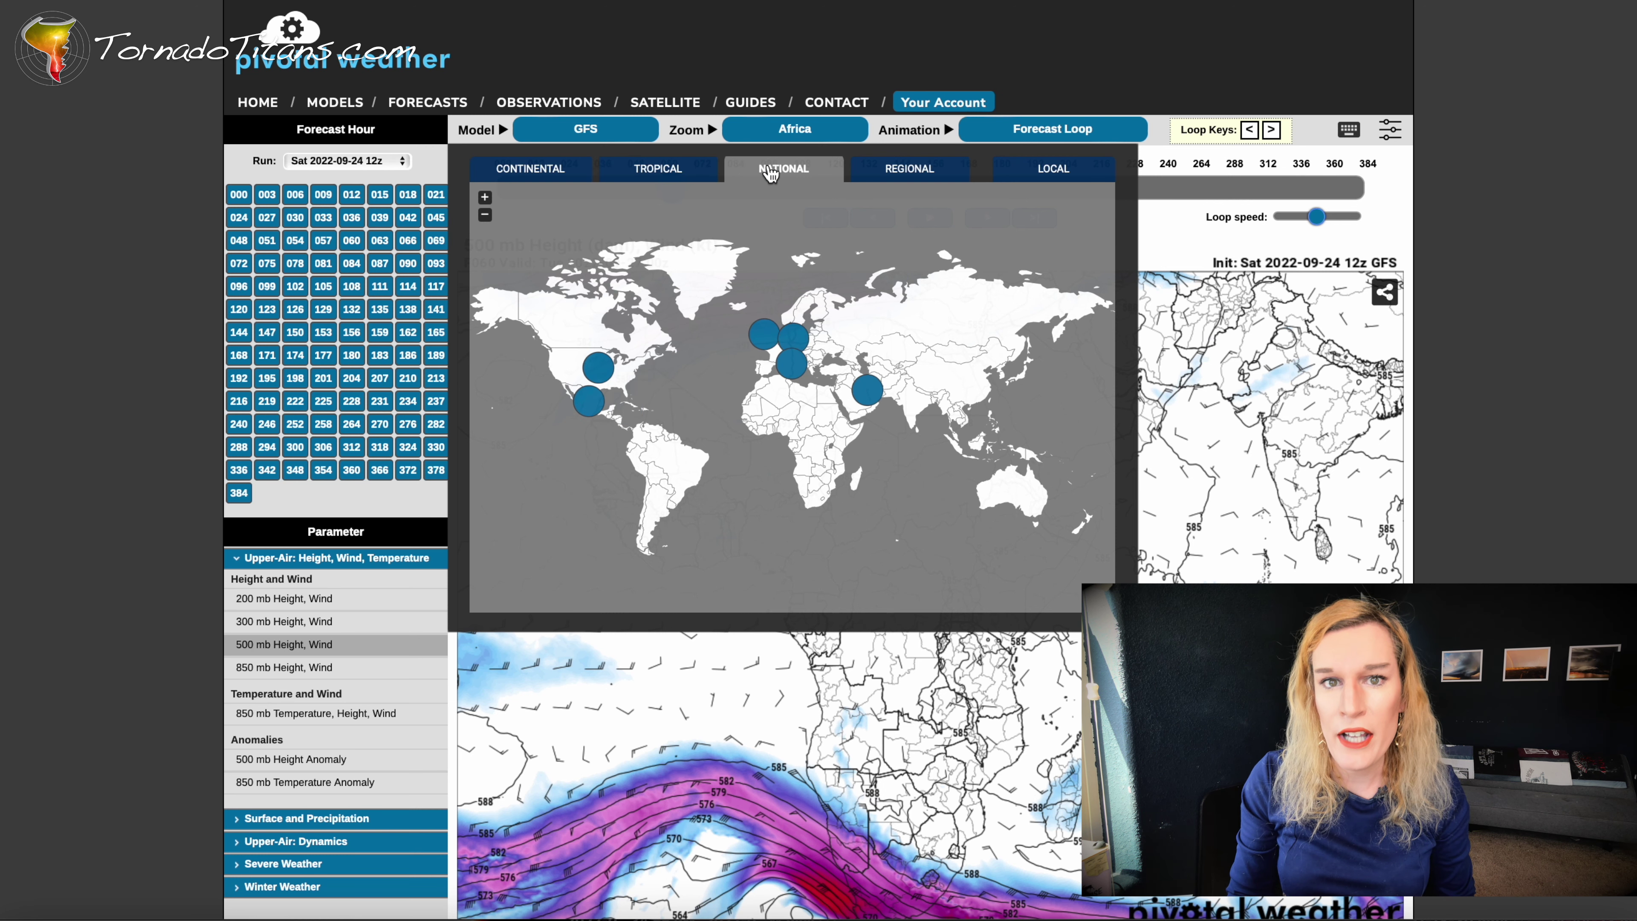
{"action": "left_click", "coordinate": [598, 369]}
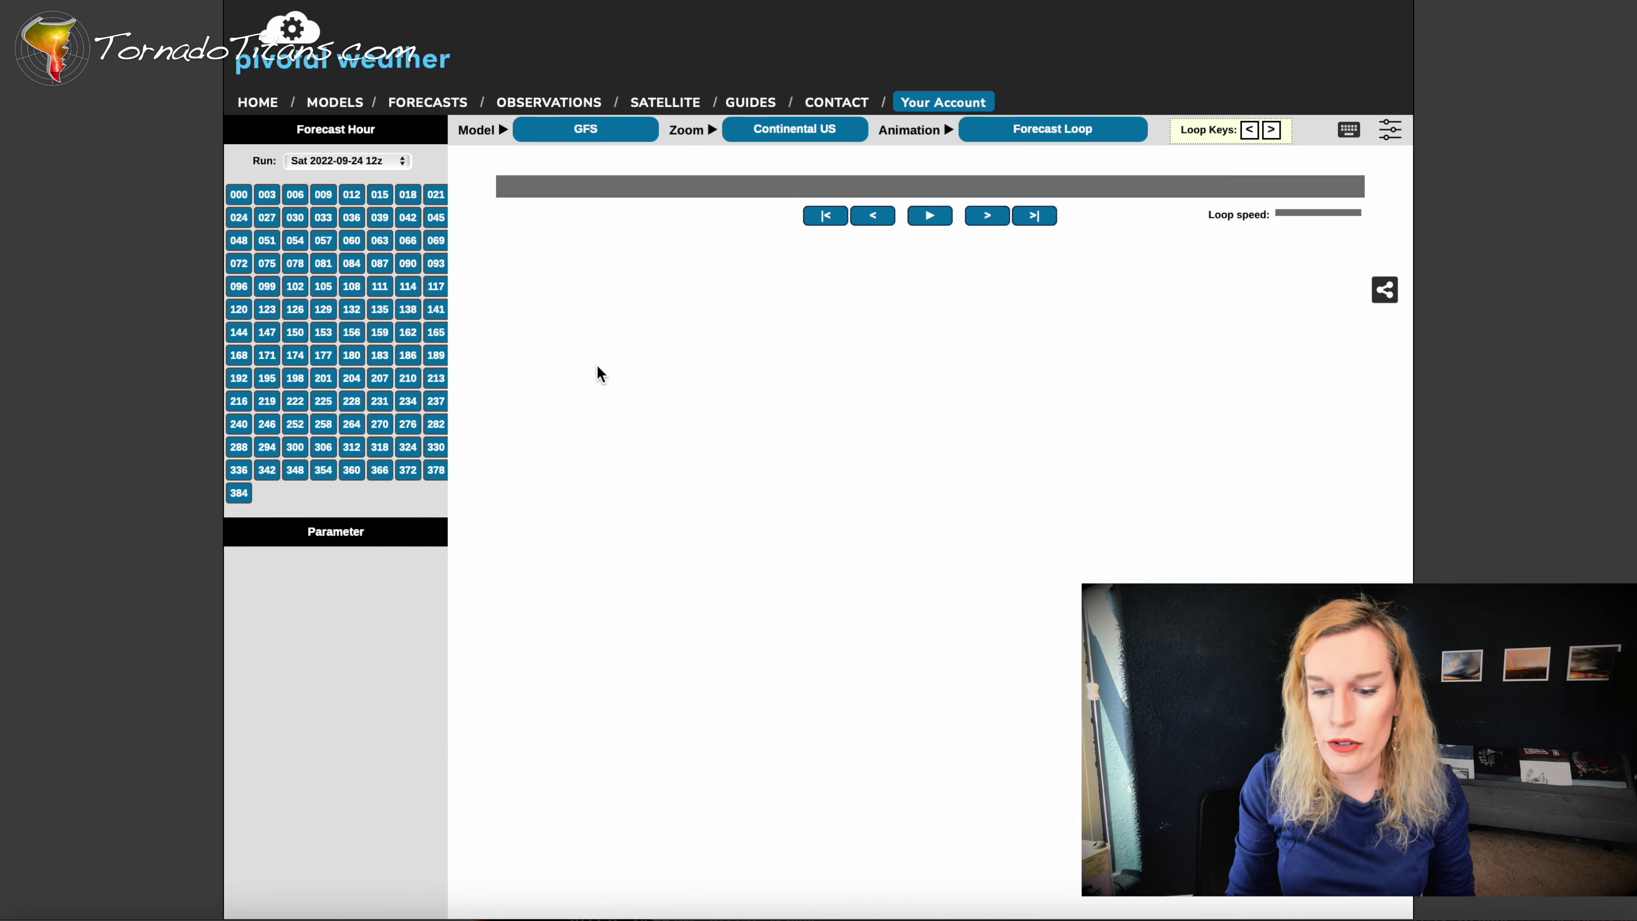
Set the map to the regional Central US area and scrub through its forecast loop
{"action": "left_click", "coordinate": [830, 134]}
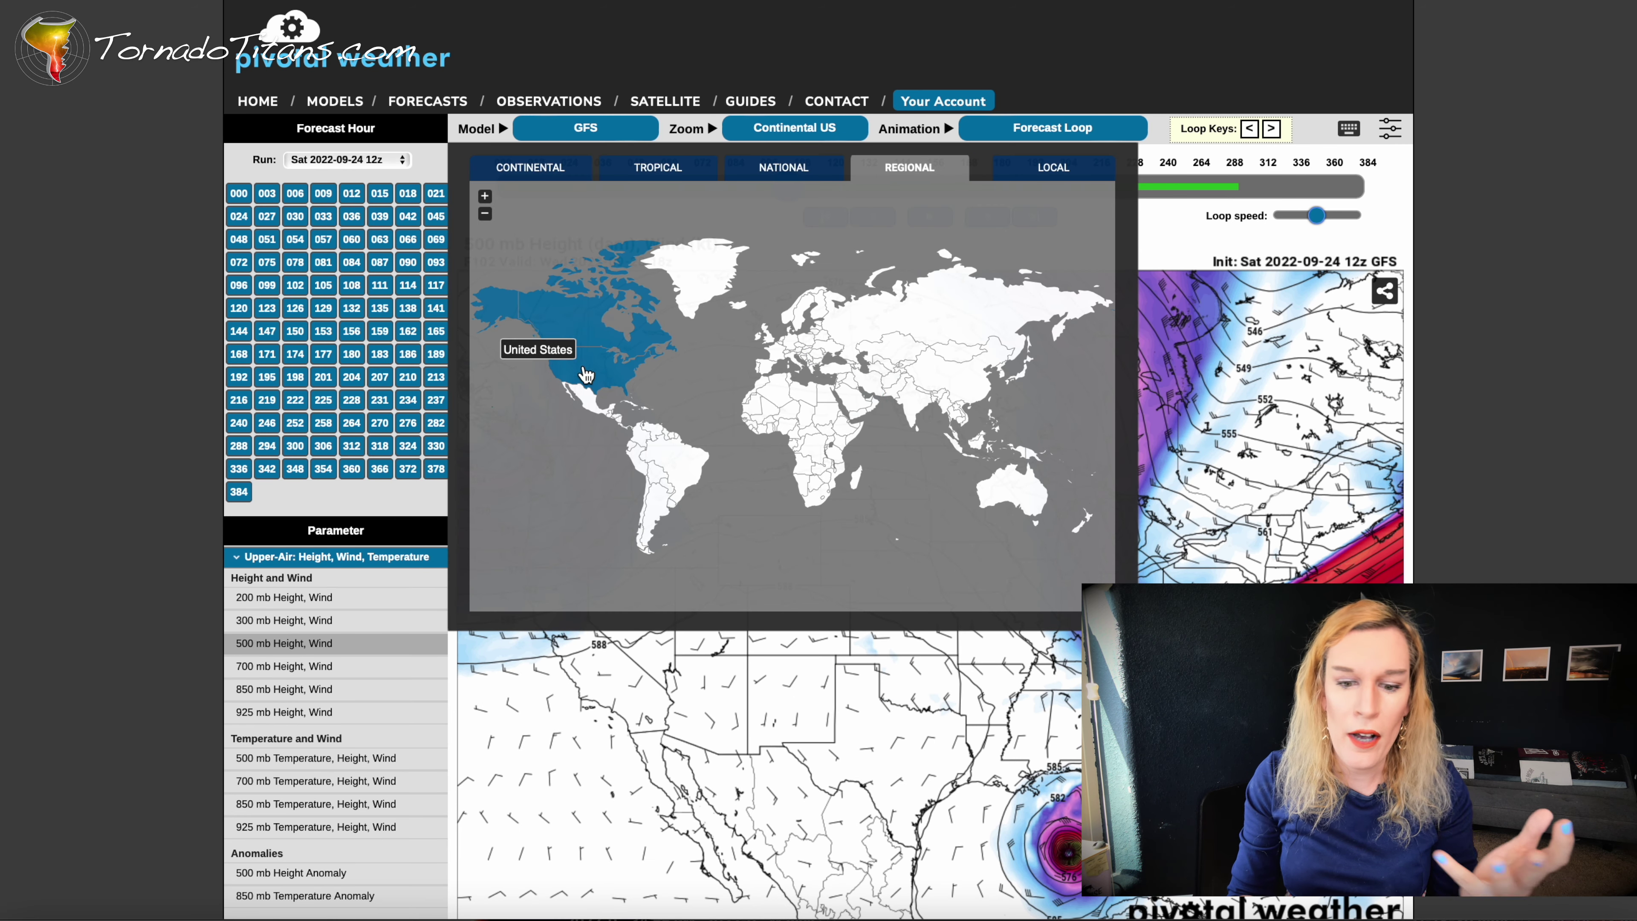
{"action": "left_click", "coordinate": [586, 374]}
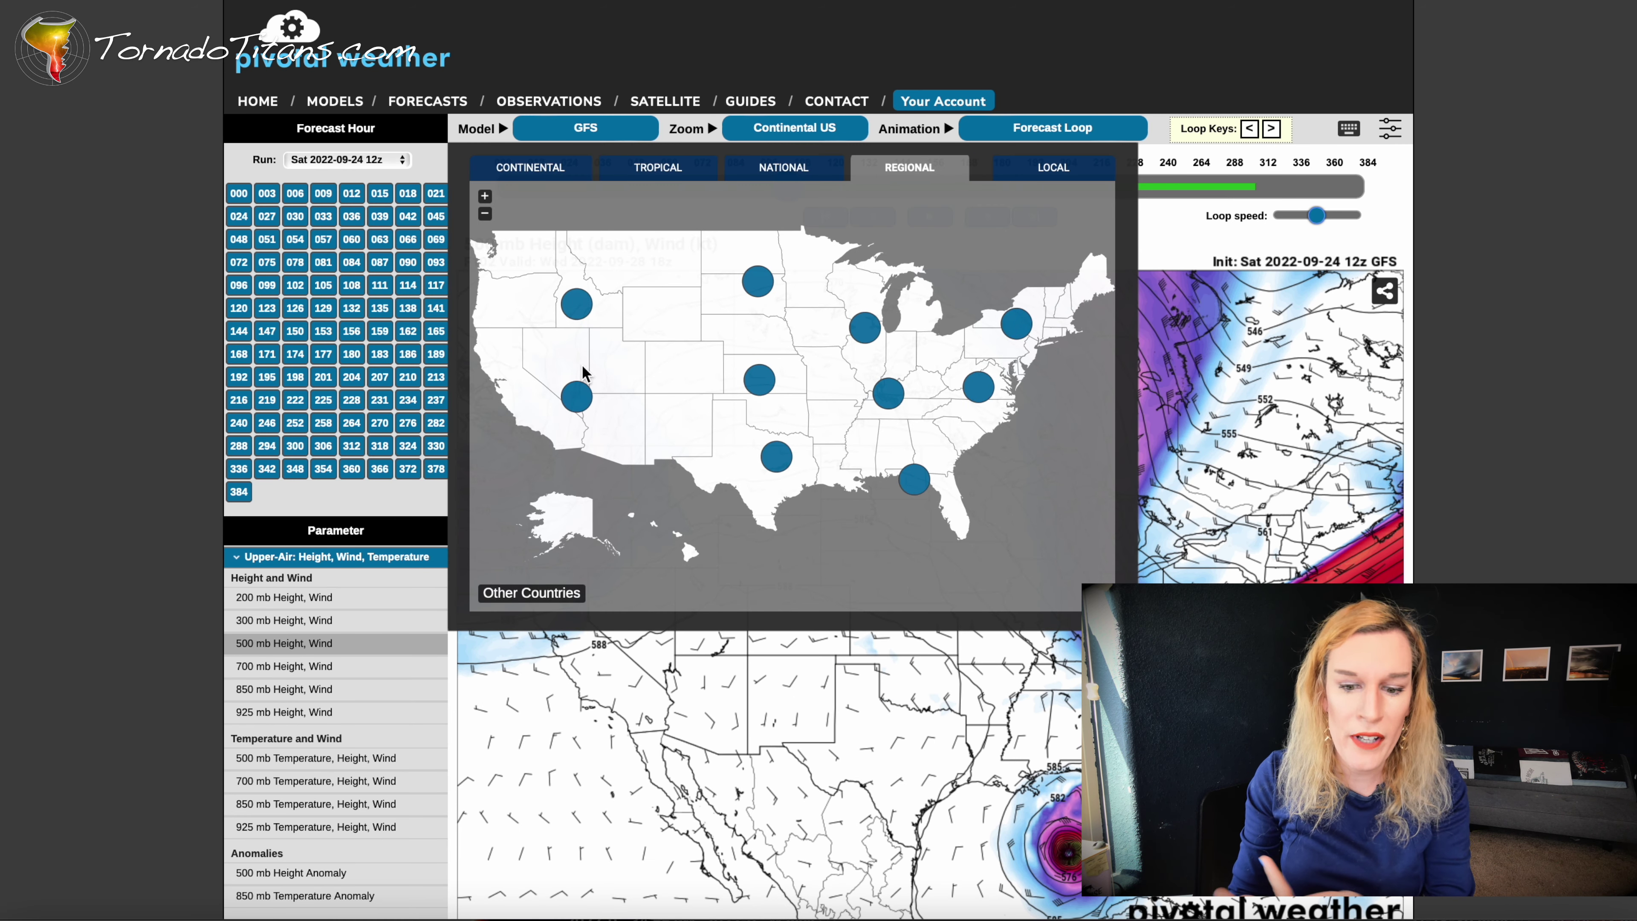
{"action": "left_click", "coordinate": [761, 382]}
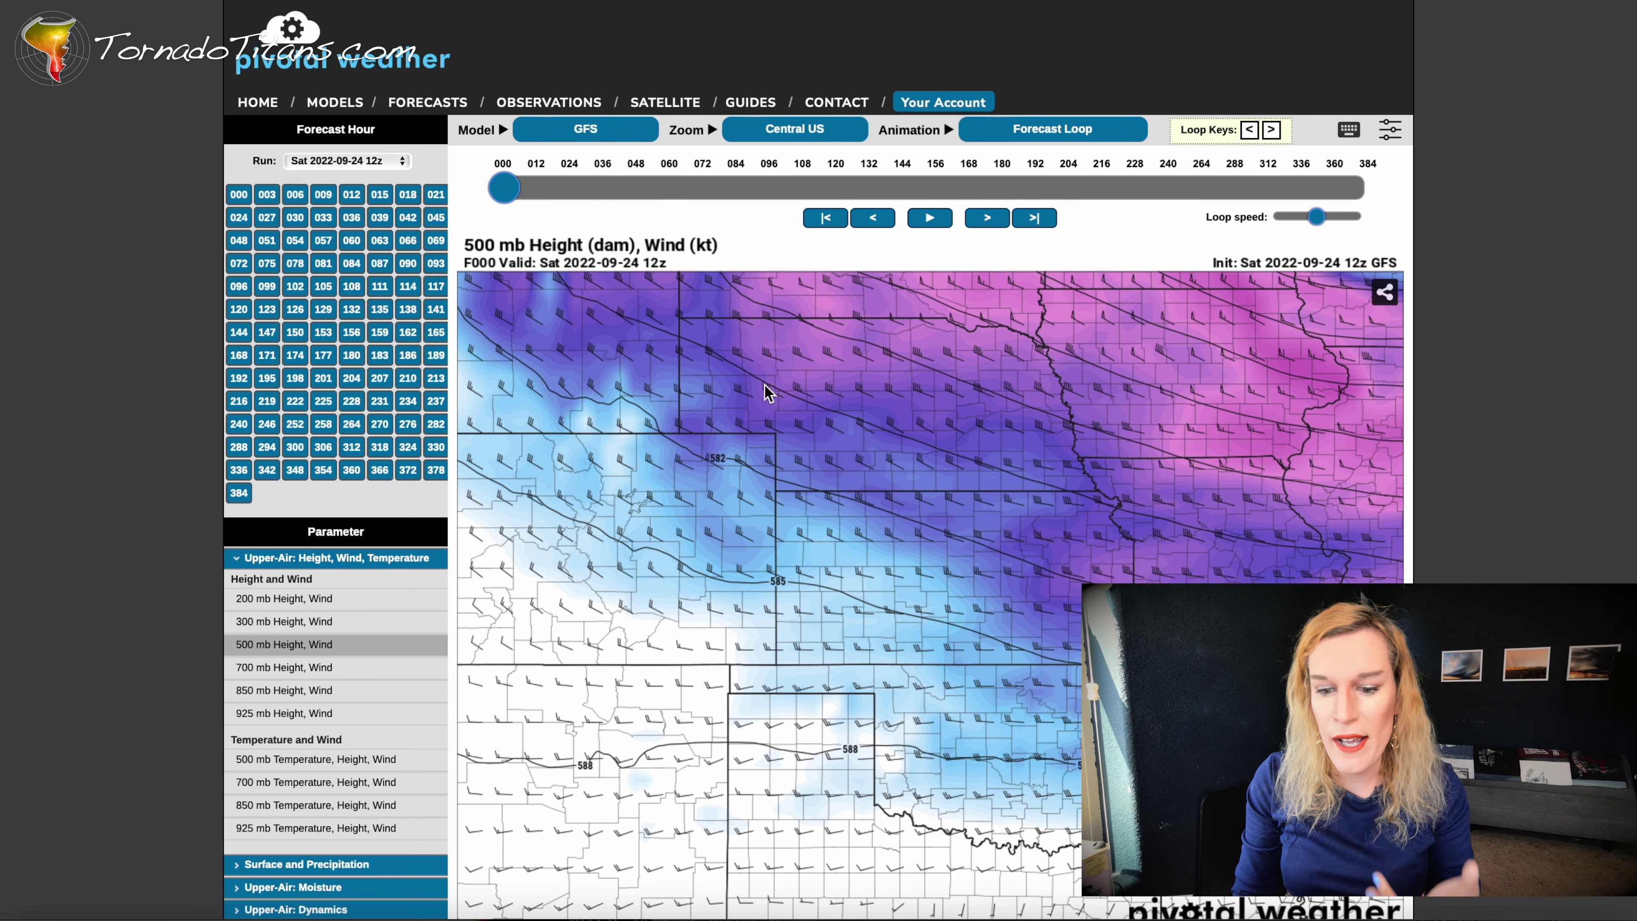
{"action": "scroll", "coordinate": [767, 391], "scroll_direction": "down", "scroll_amount": 1}
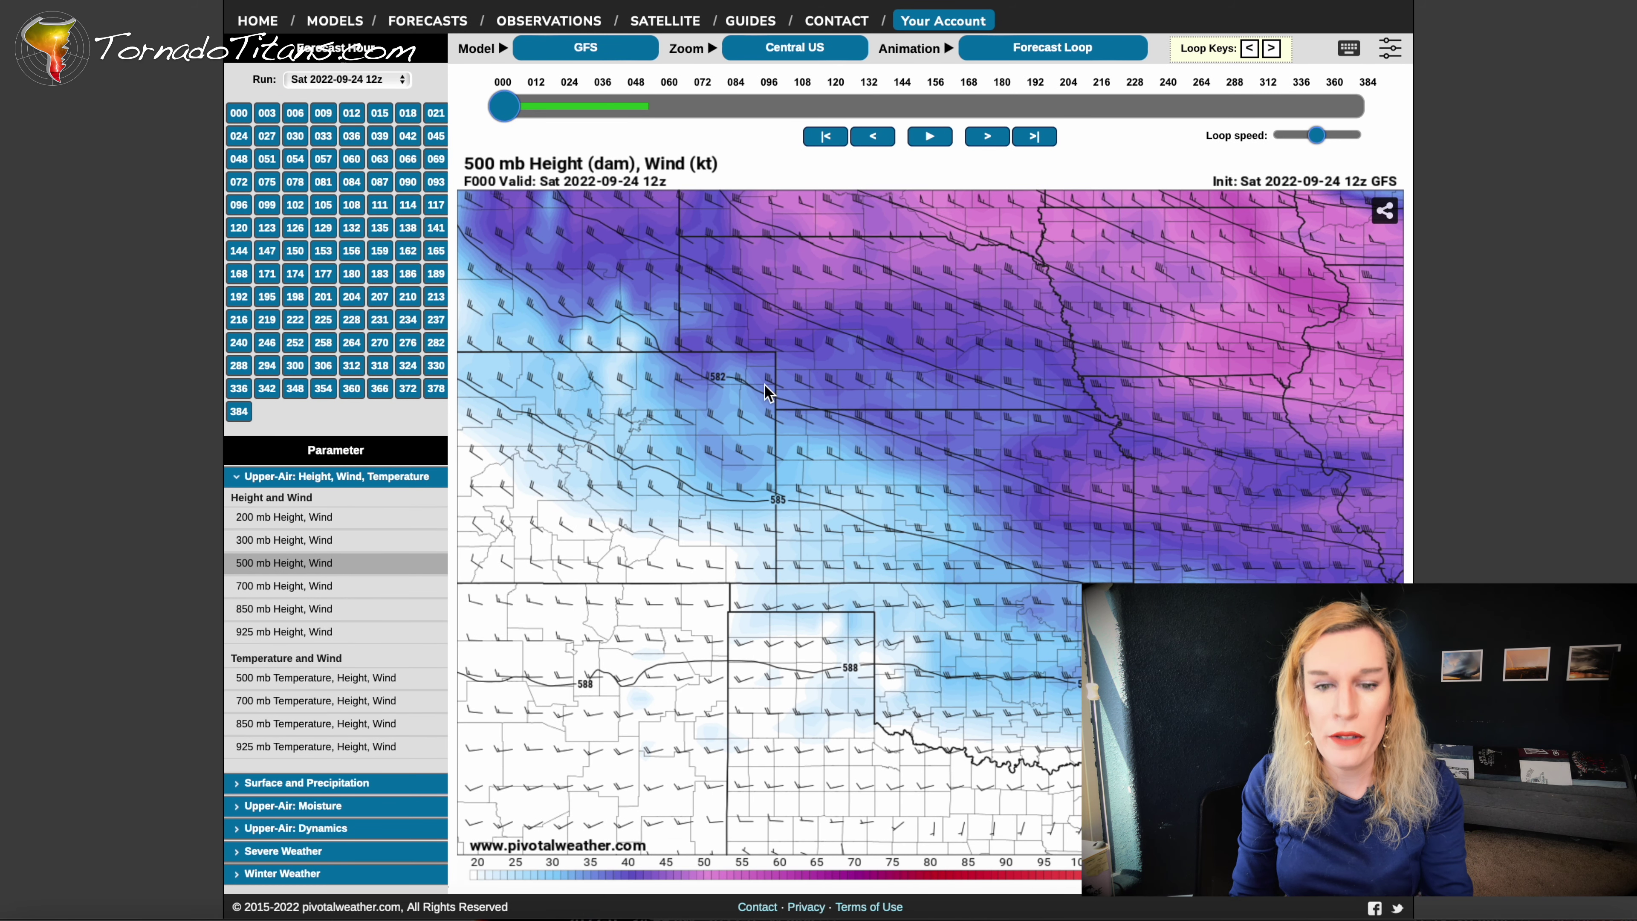
{"action": "left_click_drag", "start_coordinate": [804, 106], "coordinate": [870, 78]}
Set the map to the local Northeast Texas area
{"action": "mouse_move", "coordinate": [799, 50]}
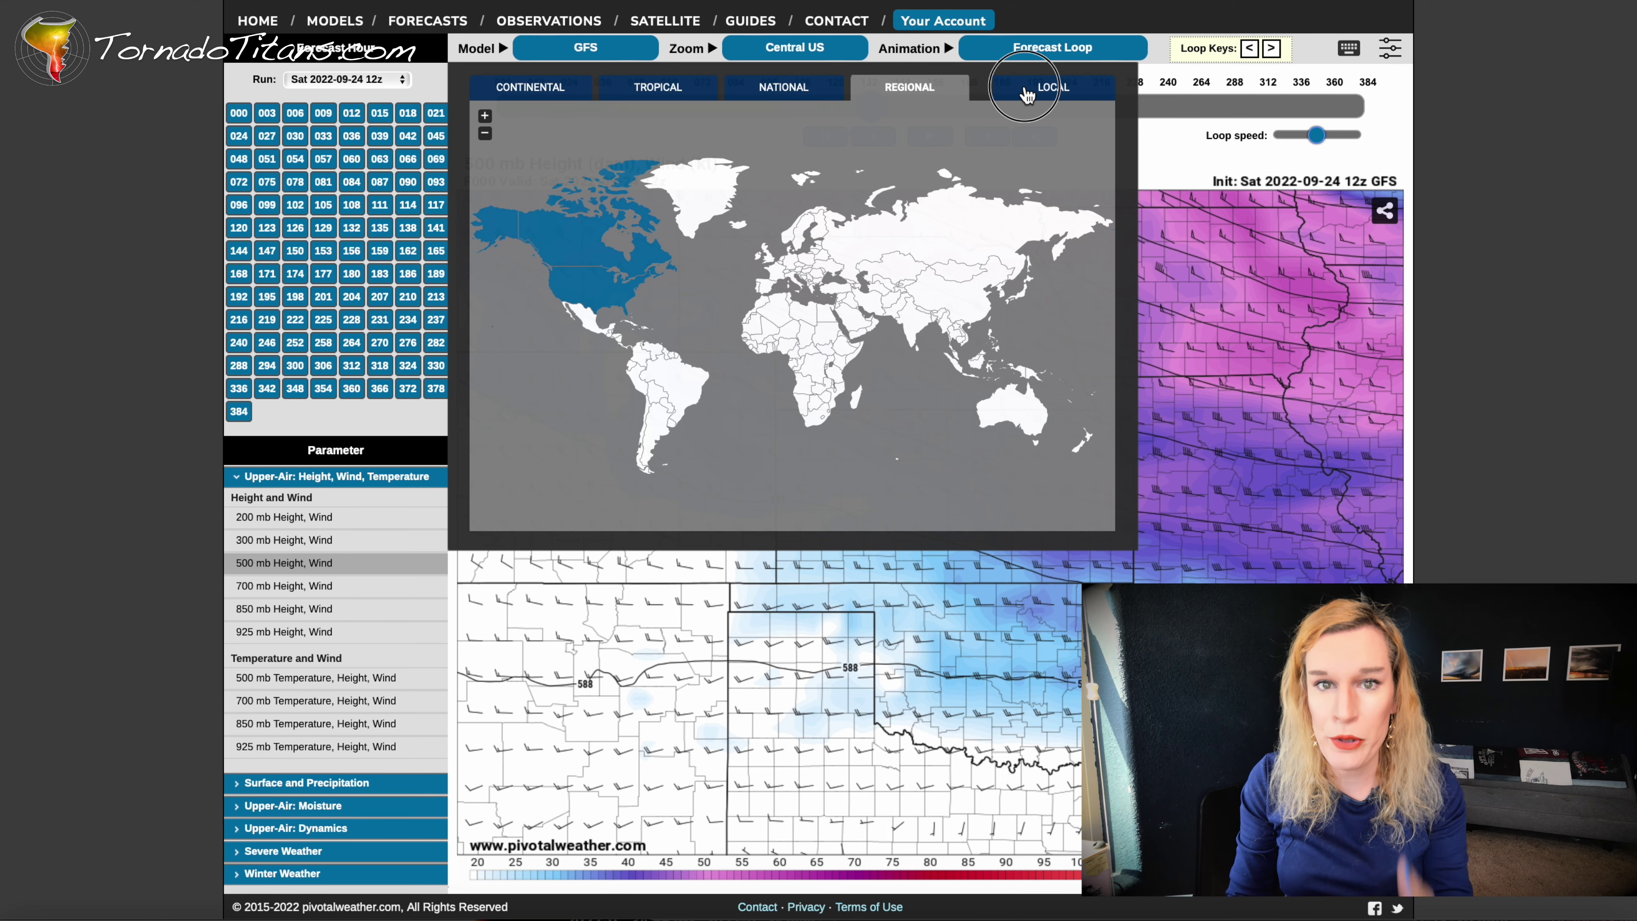
{"action": "left_click", "coordinate": [1024, 91]}
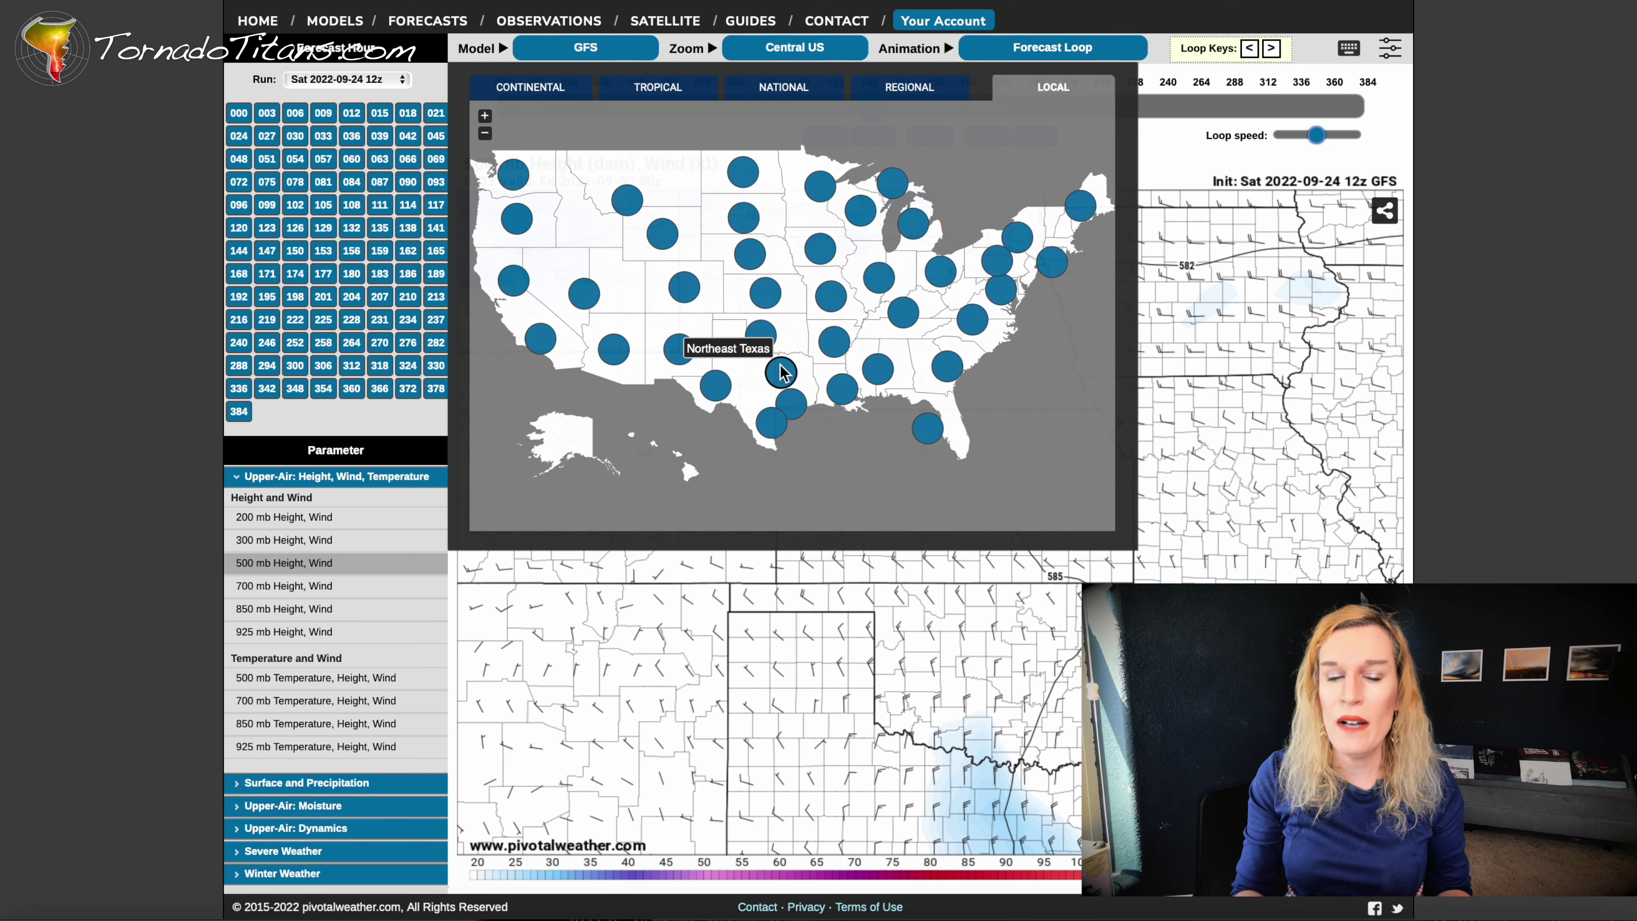
{"action": "left_click", "coordinate": [781, 368]}
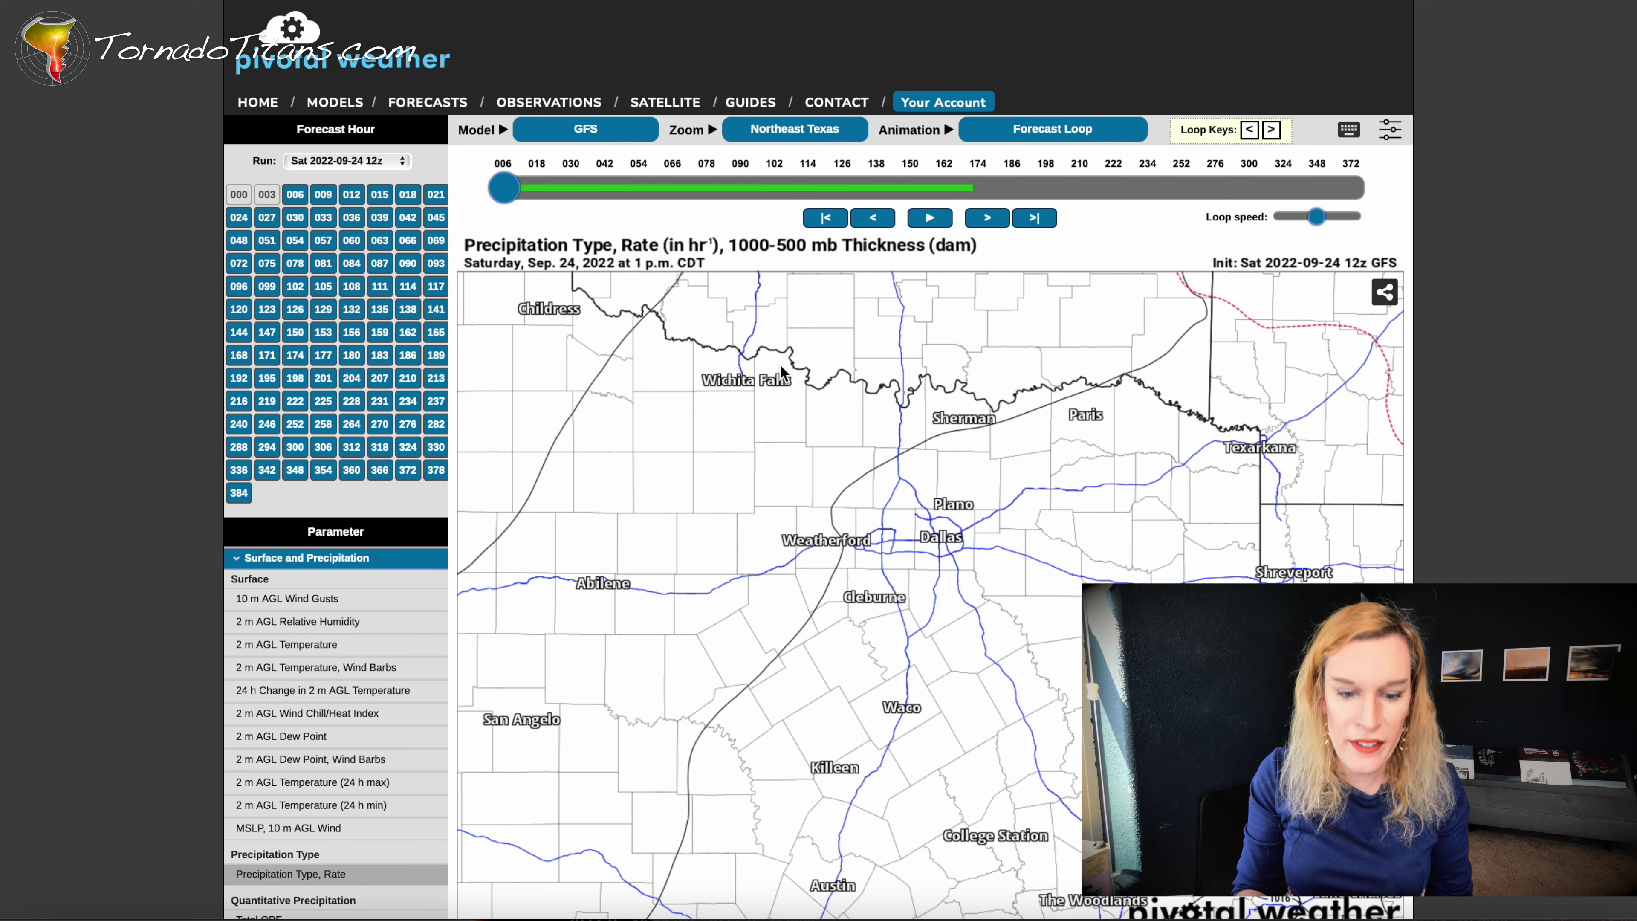
Display 2 m AGL Temperature for Northeast Texas at forecast hour 183 and view the available animation types
{"action": "left_click", "coordinate": [362, 638]}
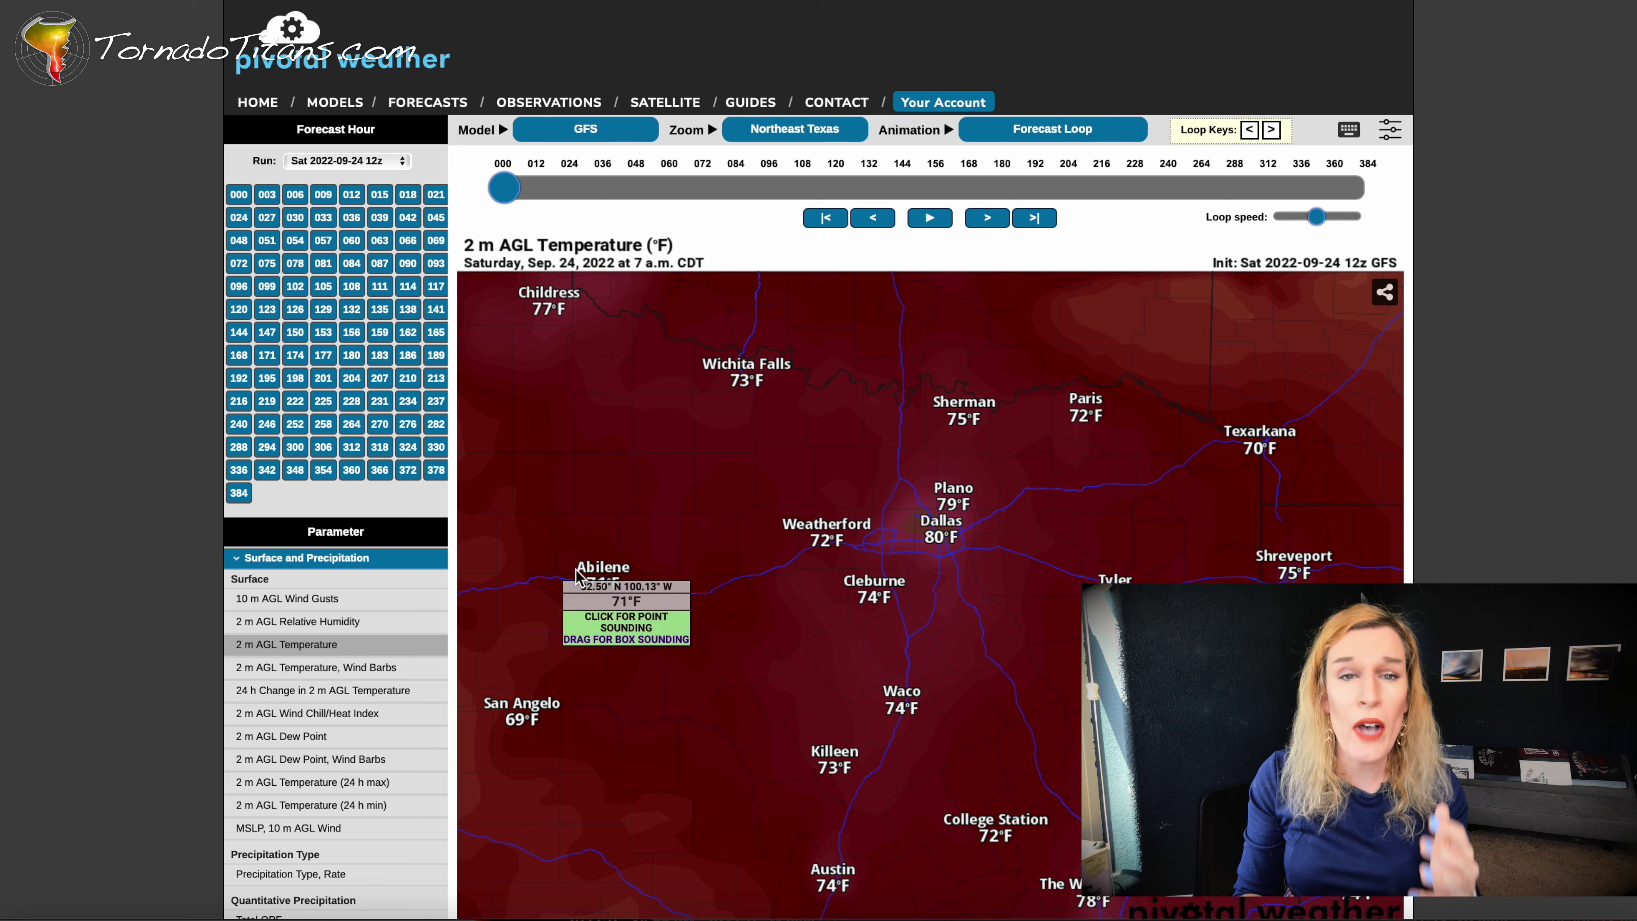
{"action": "left_click", "coordinate": [1009, 188]}
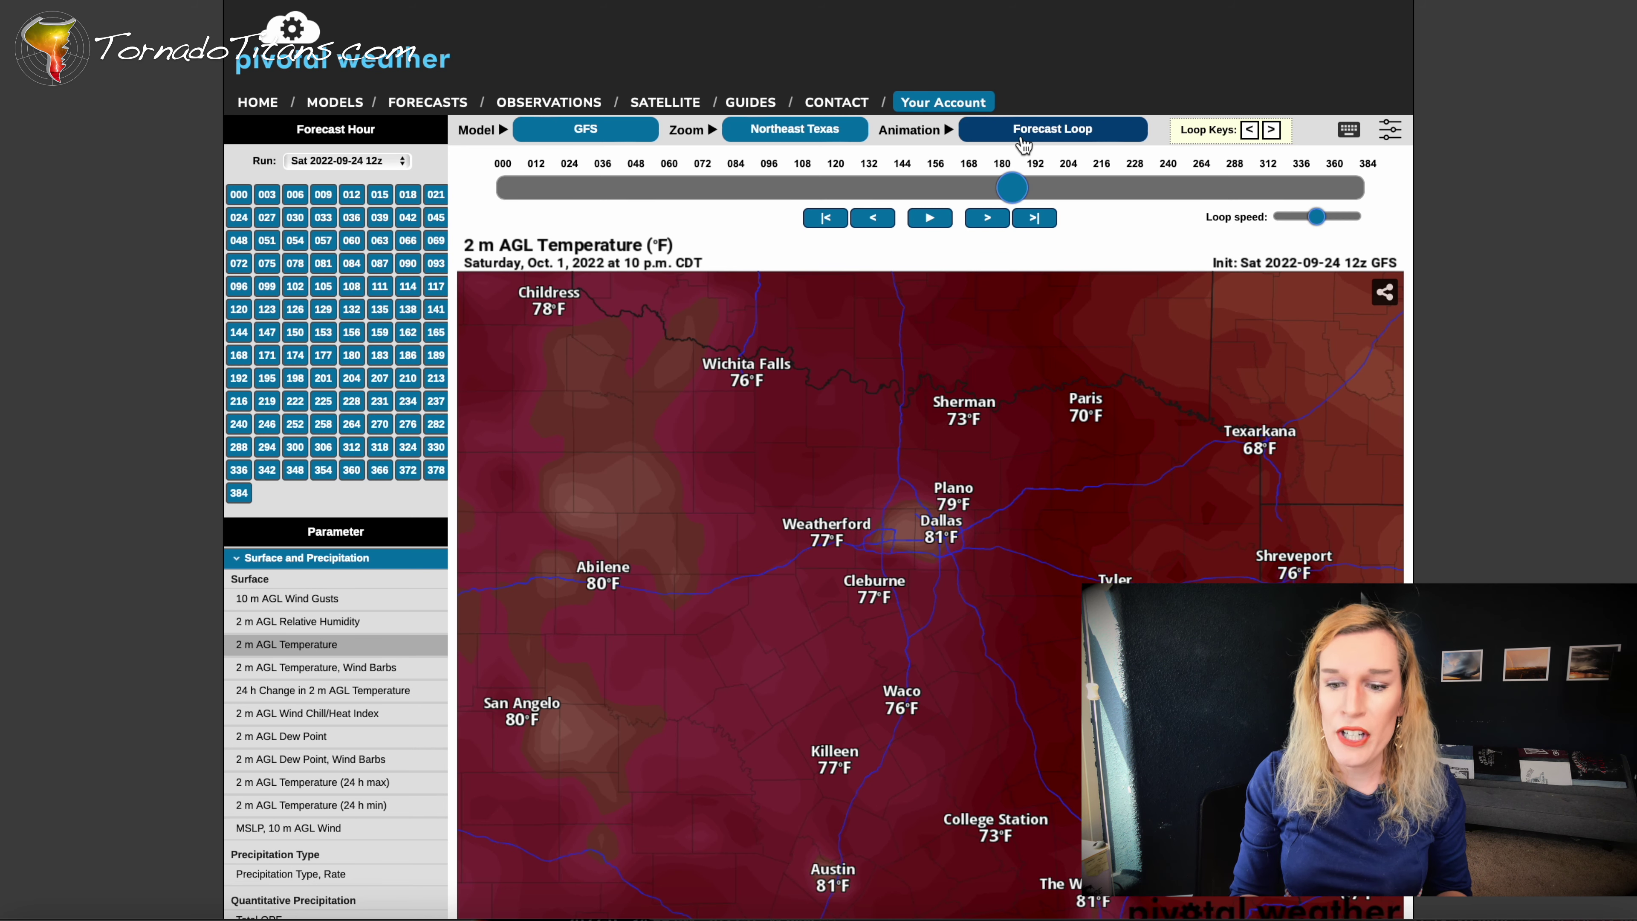
{"action": "left_click", "coordinate": [1024, 141]}
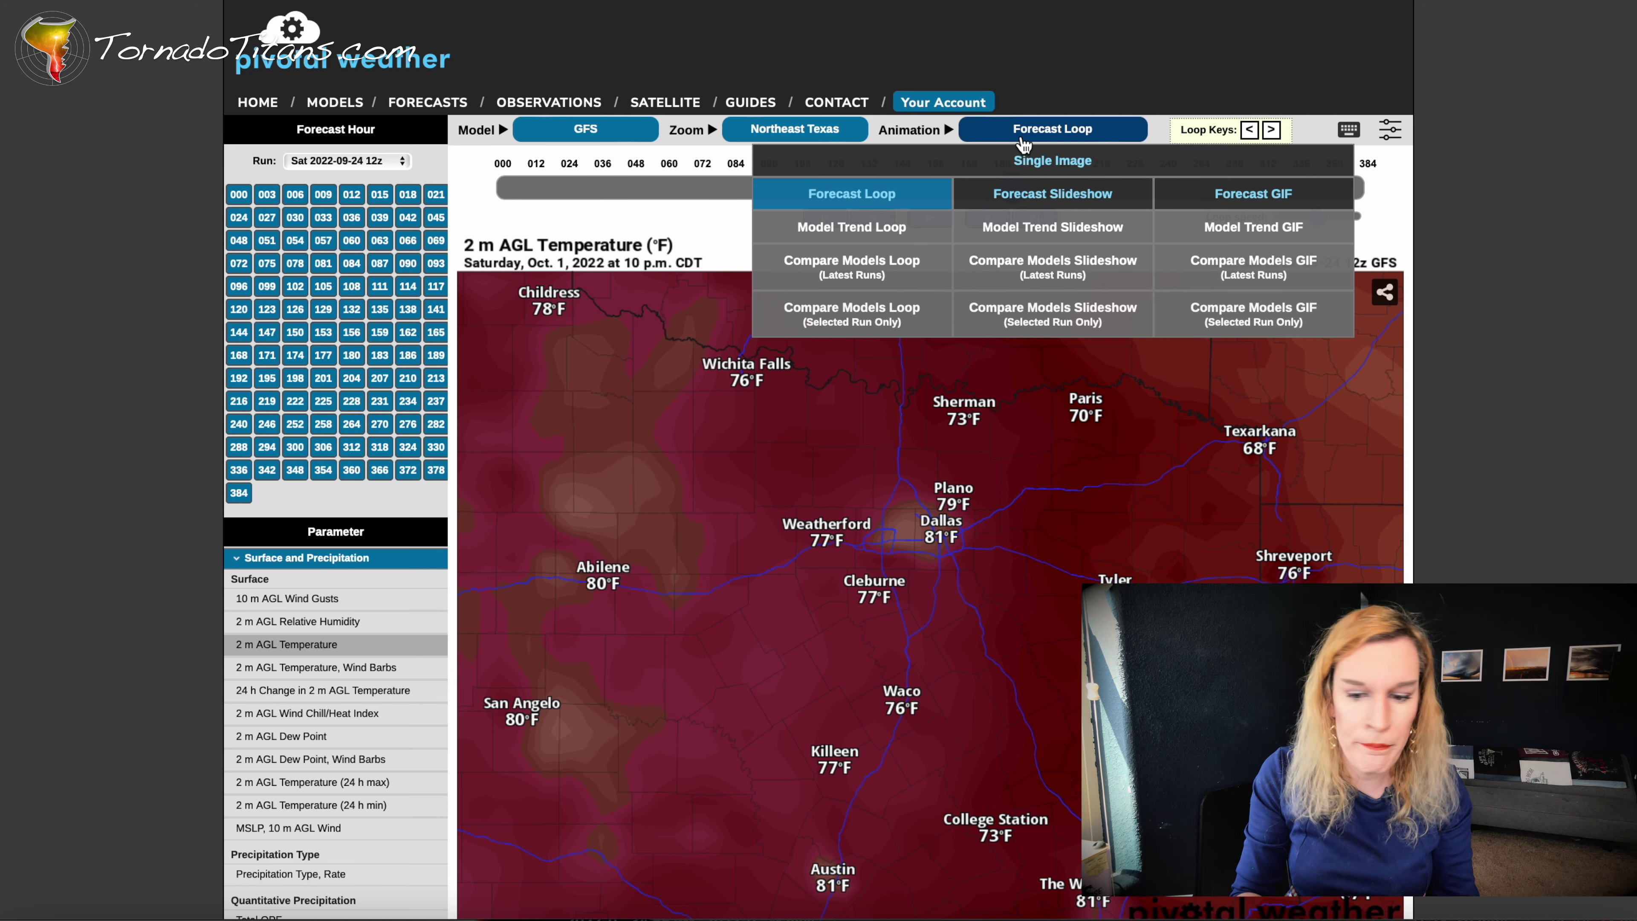
{"action": "left_click", "coordinate": [942, 118]}
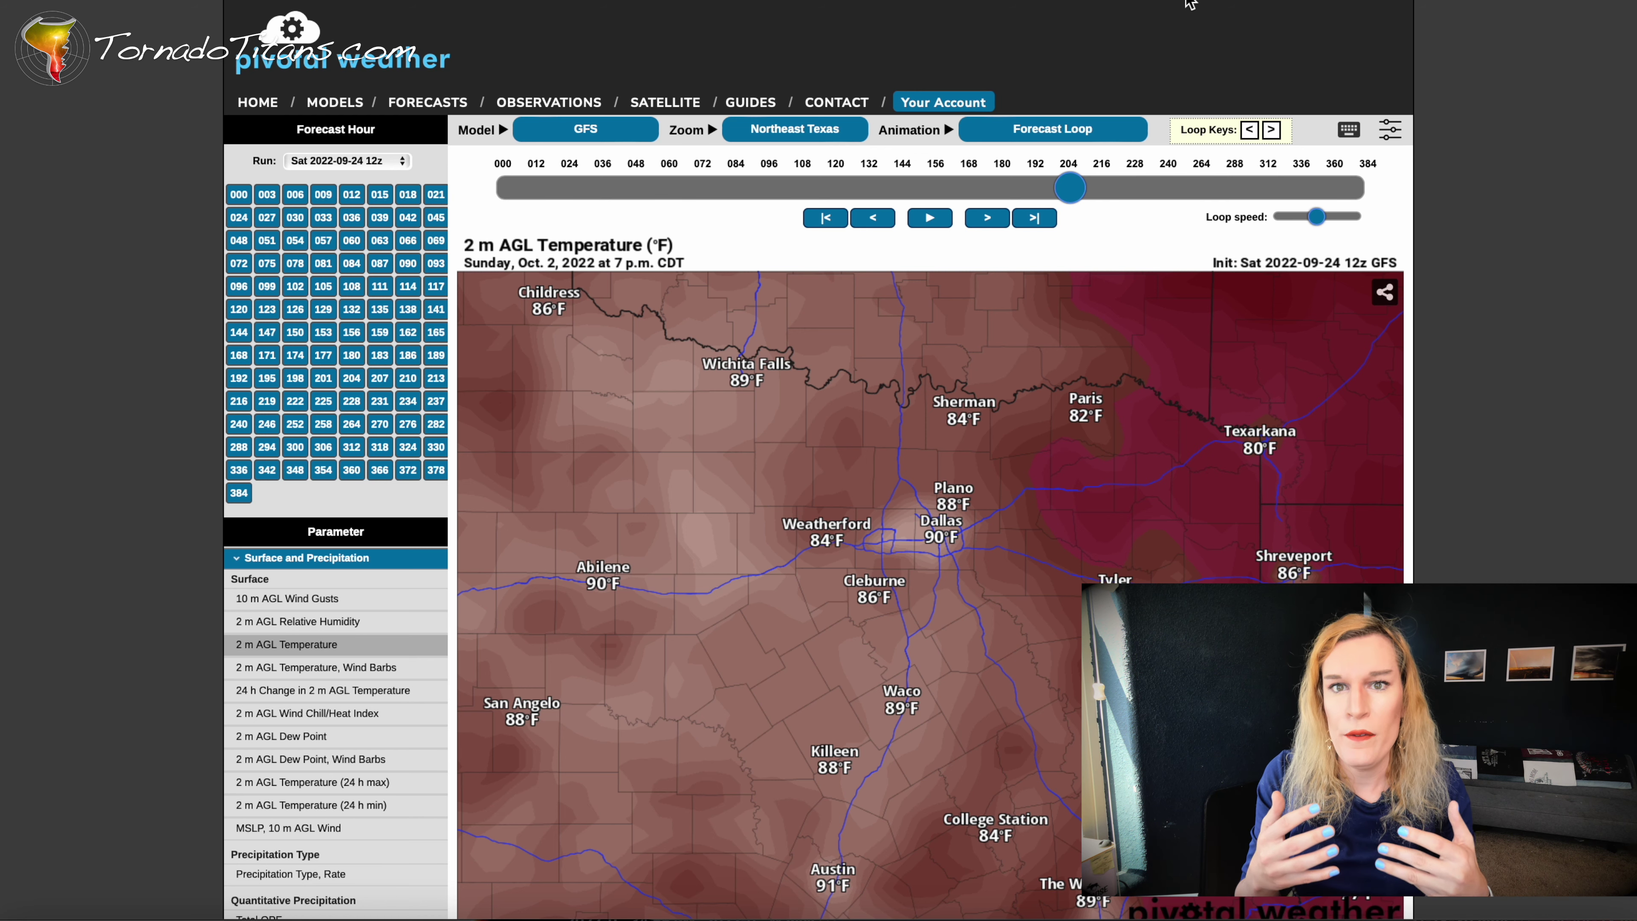
Scrub the temperature forecast loop back through hour 168 and step it frame by frame to hour 084
{"action": "left_click", "coordinate": [969, 189]}
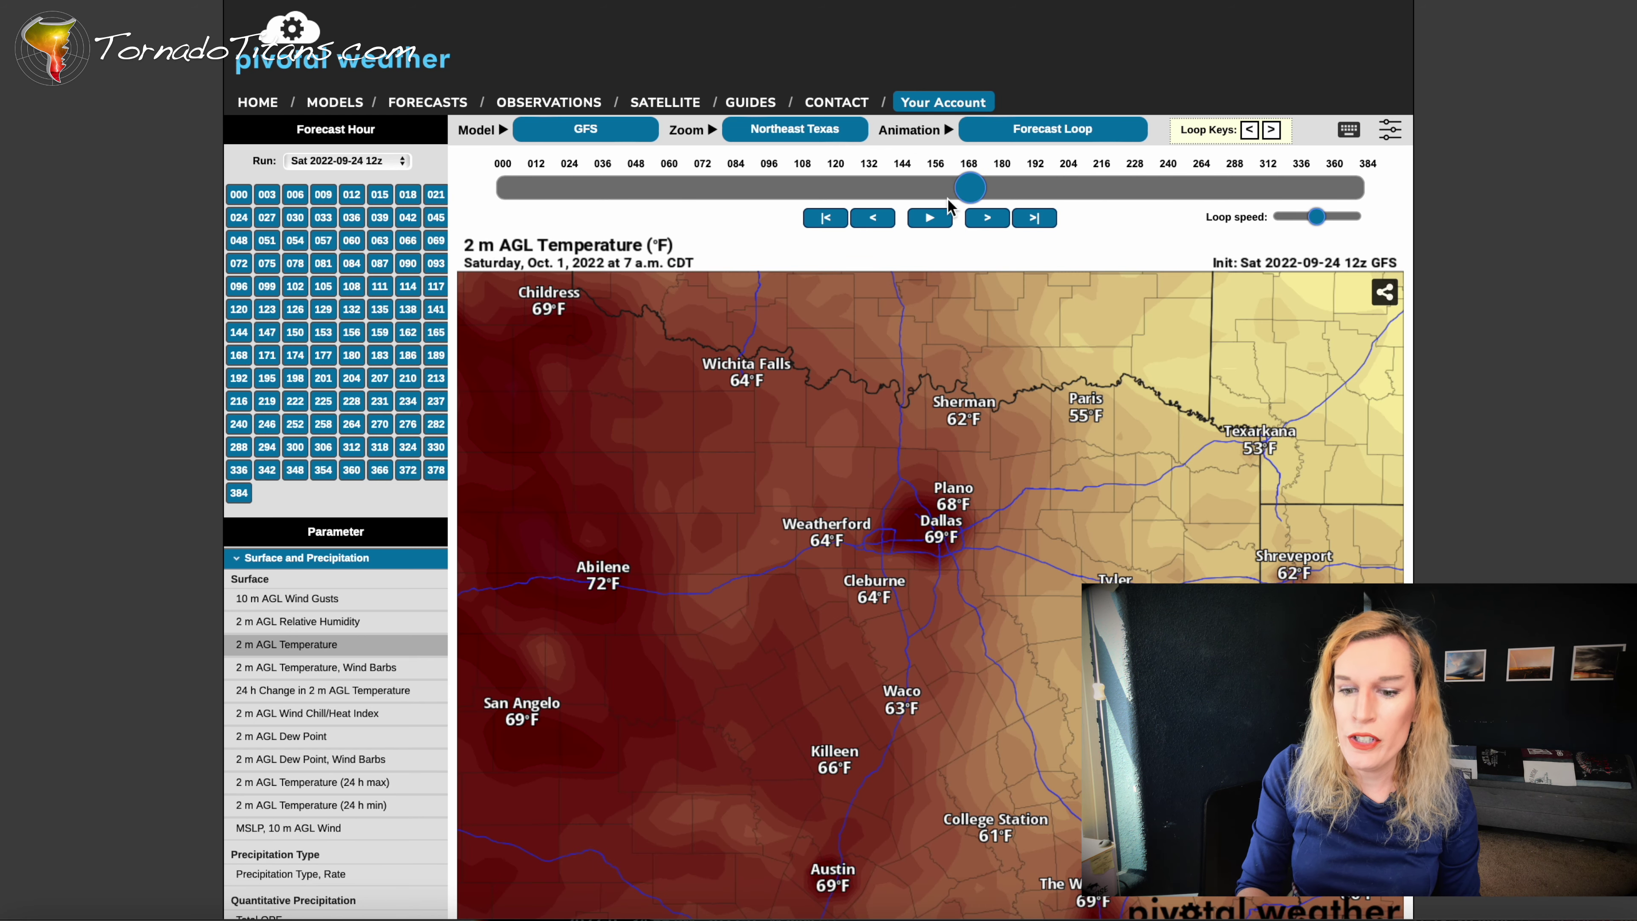
{"action": "left_click", "coordinate": [725, 201]}
{"action": "left_click_drag", "start_coordinate": [725, 205], "coordinate": [746, 265]}
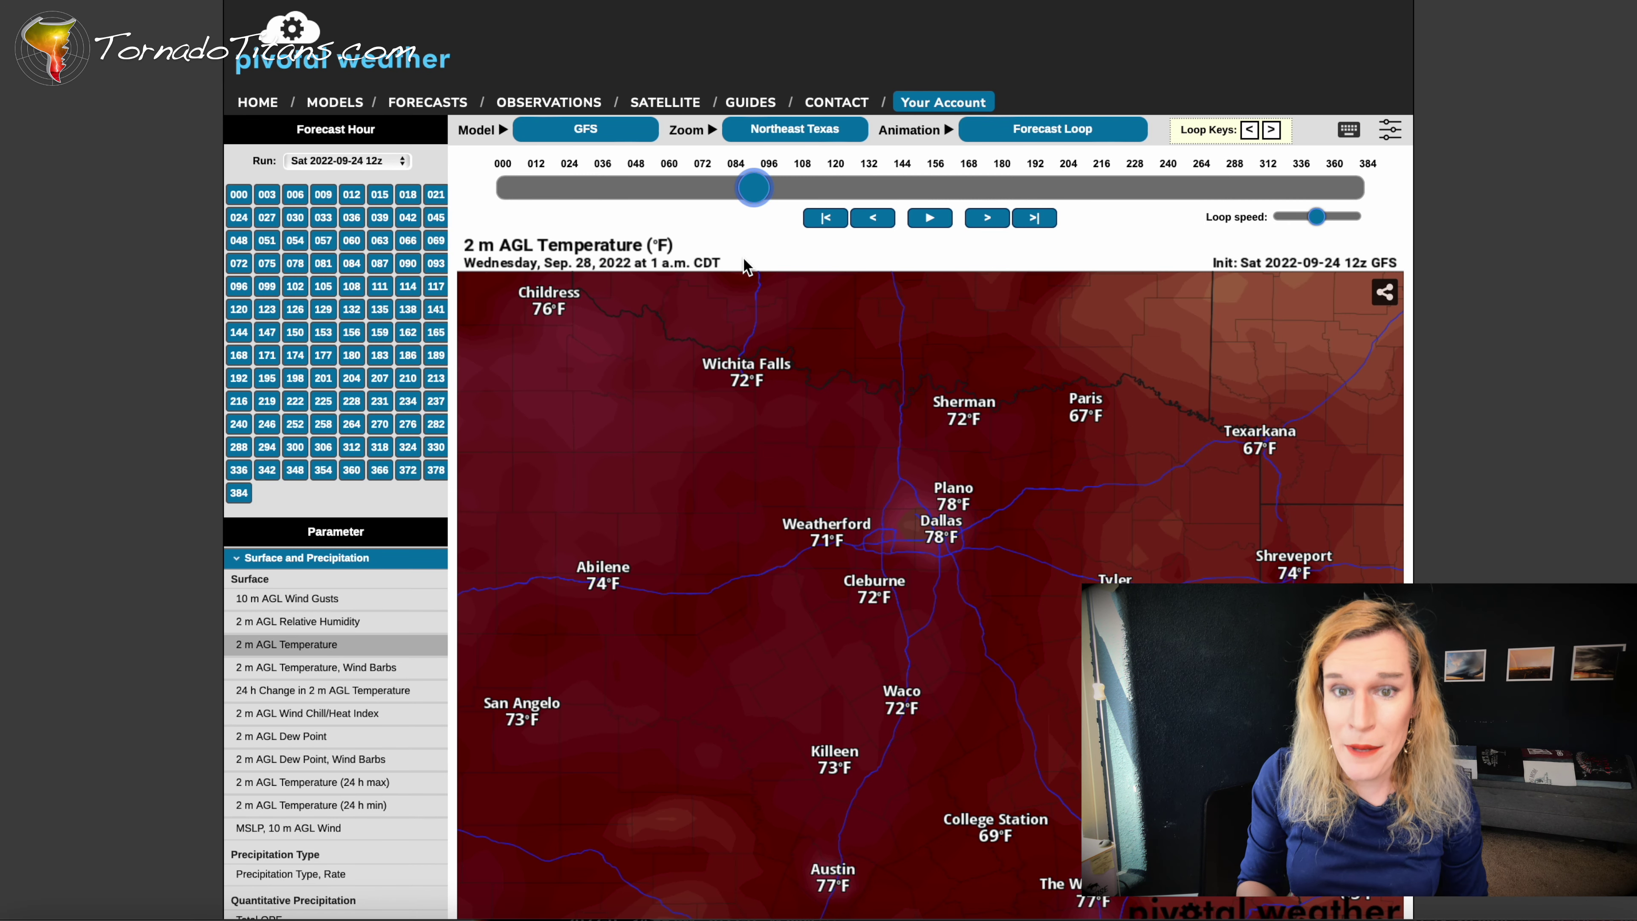
{"action": "mouse_move", "coordinate": [746, 265]}
{"action": "left_mouse_down"}
{"action": "mouse_move", "coordinate": [711, 264]}
{"action": "mouse_move", "coordinate": [746, 264]}
{"action": "left_mouse_up"}
{"action": "key", "text": "Left"}
{"action": "key", "text": "Left"}
{"action": "key", "text": "Left"}
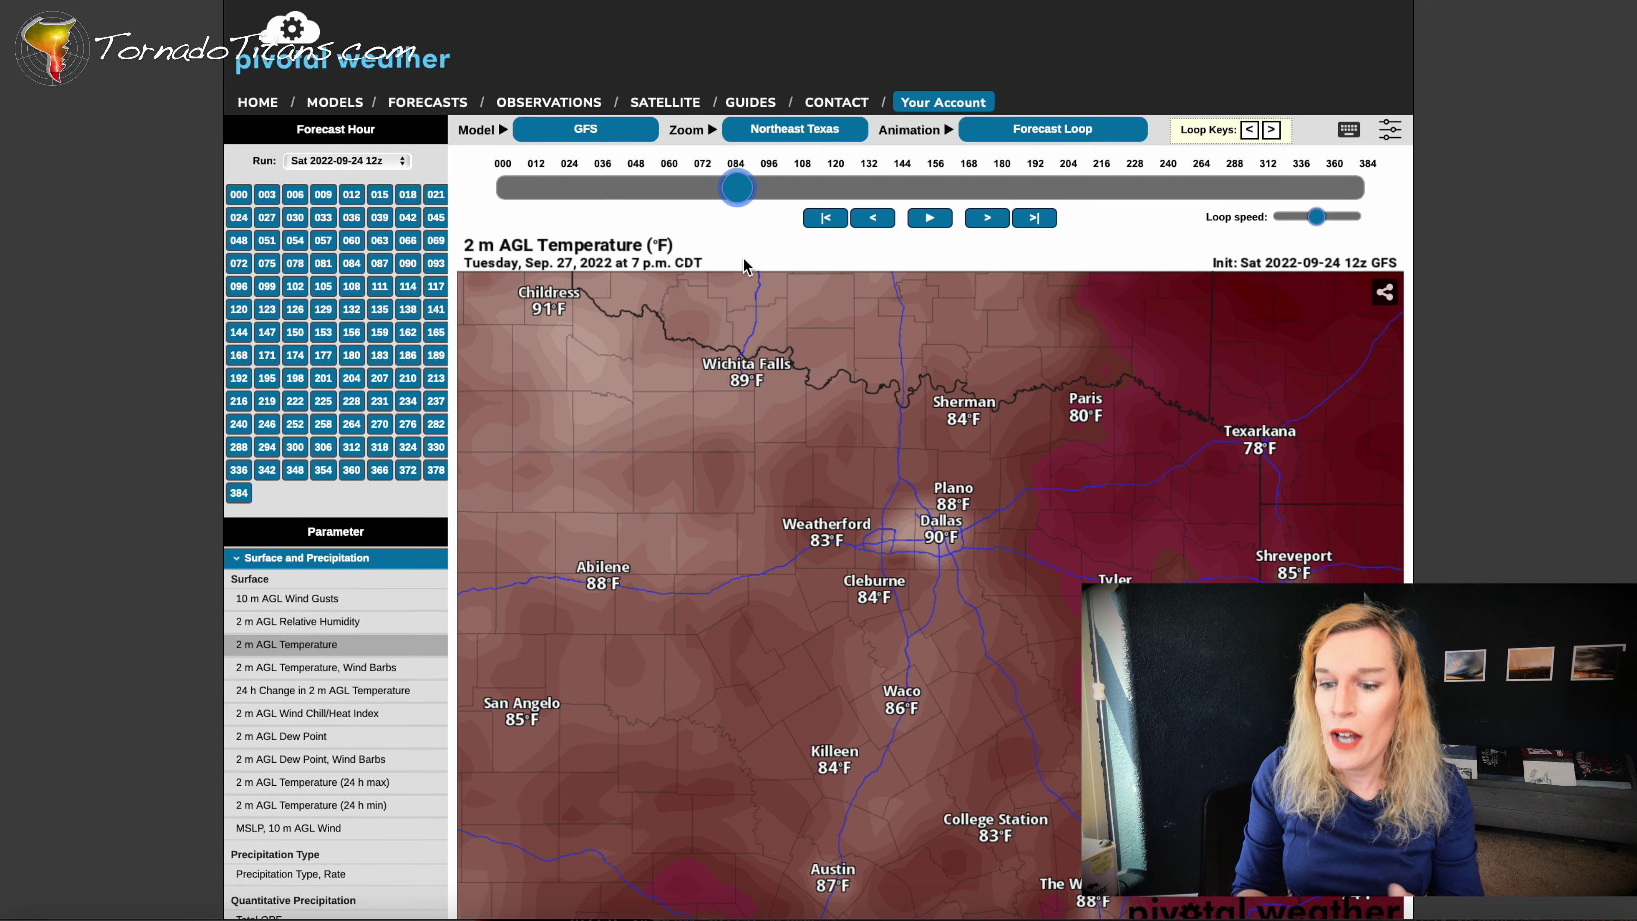
Jump the temperature loop ahead to early October and step backward and forward through its frames, ending at hour 240
{"action": "left_click", "coordinate": [1189, 190]}
{"action": "key", "text": "Left"}
{"action": "key", "text": "Left"}
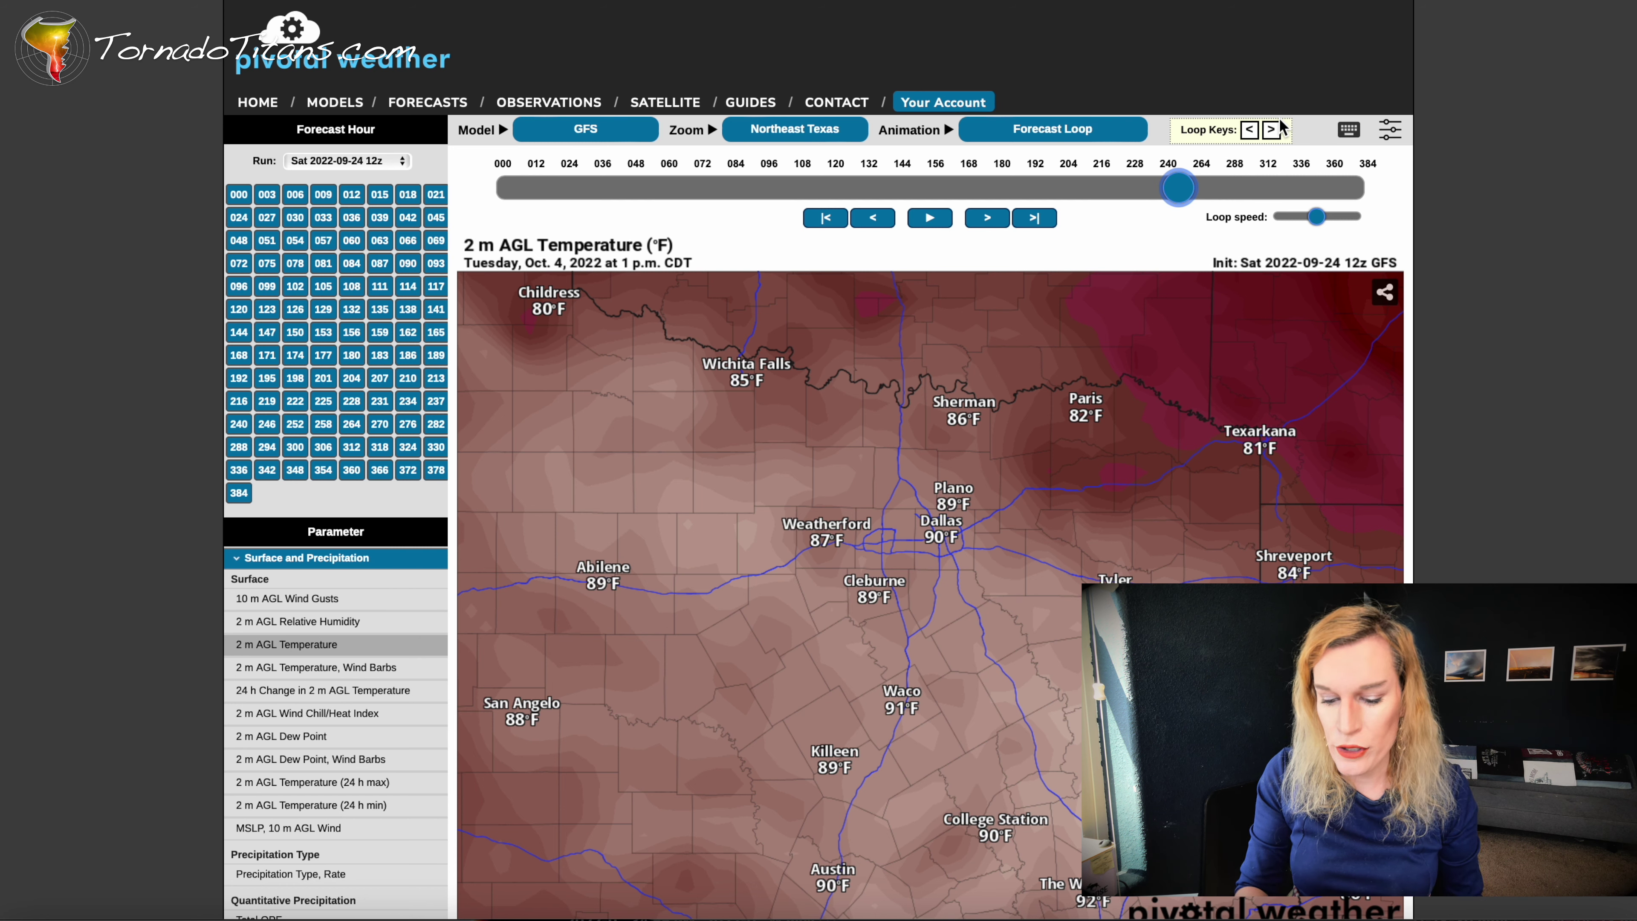
{"action": "key", "text": "Left"}
{"action": "key", "text": "Left"}
{"action": "key", "text": "Left"}
{"action": "key", "text": "Left"}
{"action": "key", "text": "Left"}
{"action": "key", "text": "Right"}
{"action": "key", "text": "Right"}
{"action": "key", "text": "Right"}
{"action": "key", "text": "Right"}
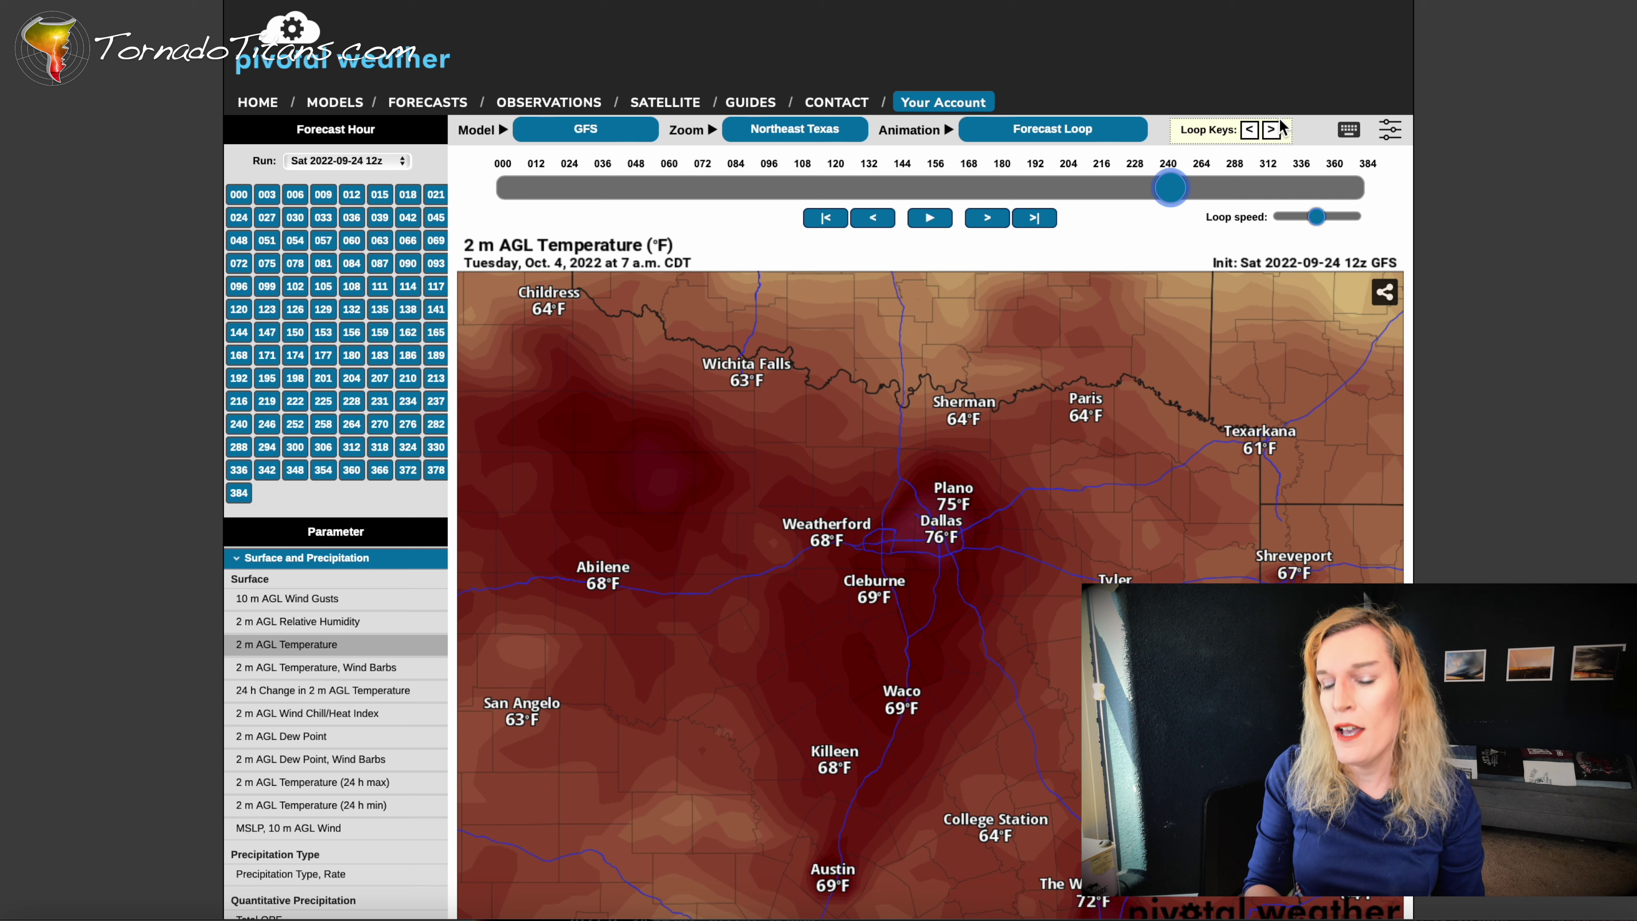
View the hotkey list and switch the GFS from the 12z run to the previous 06z run and back
{"action": "left_click", "coordinate": [1350, 132]}
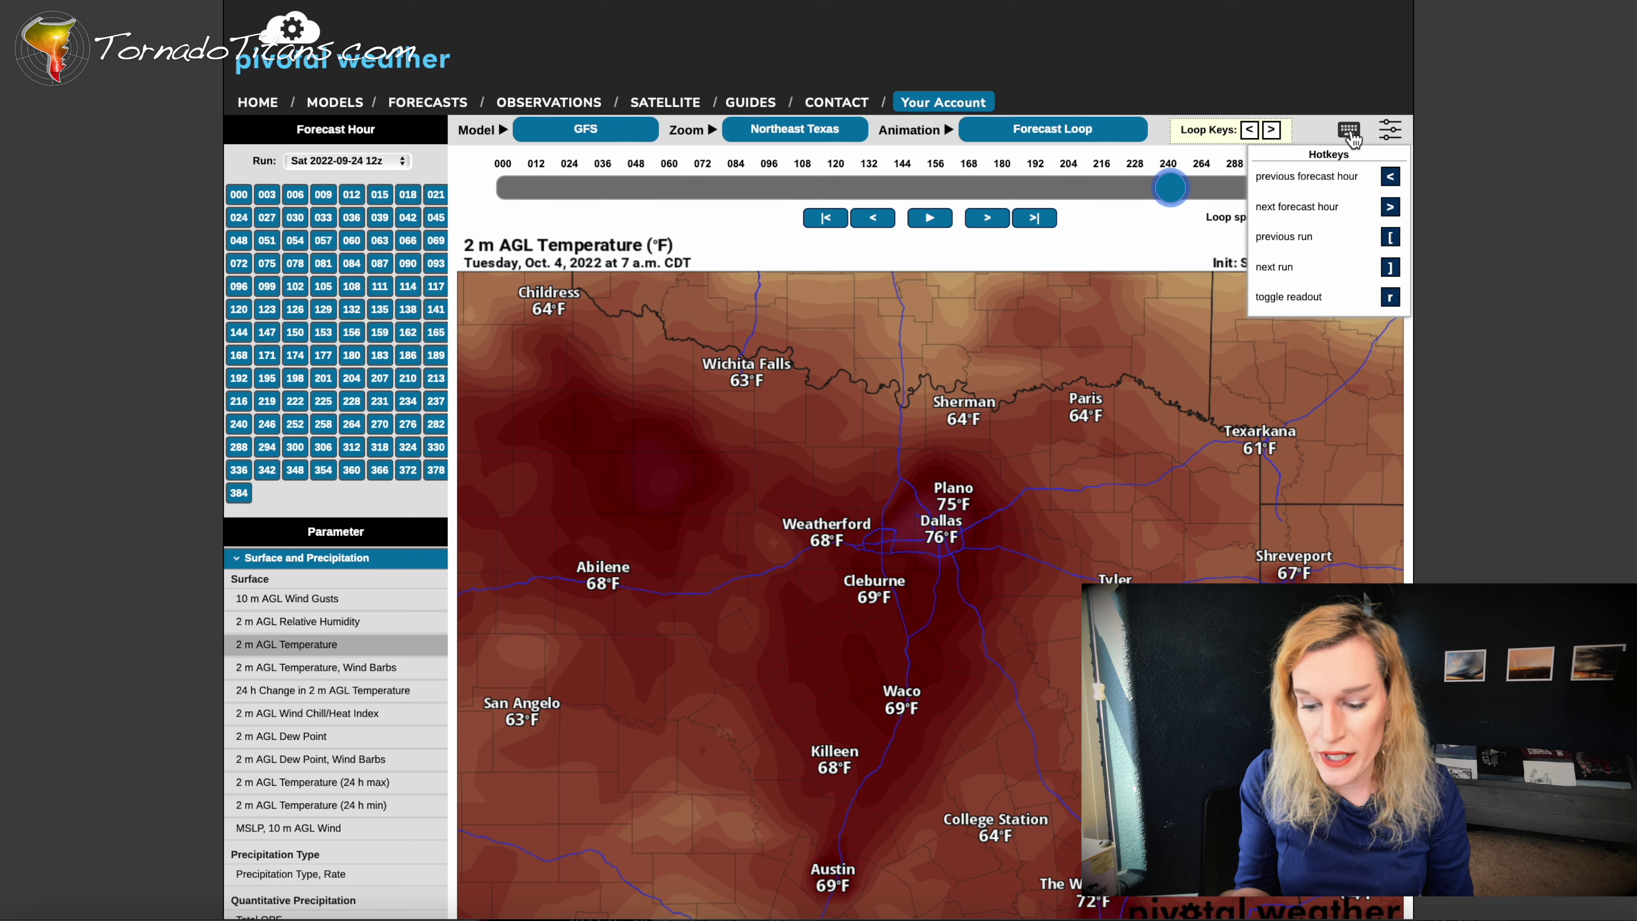
{"action": "key", "text": "bracketleft"}
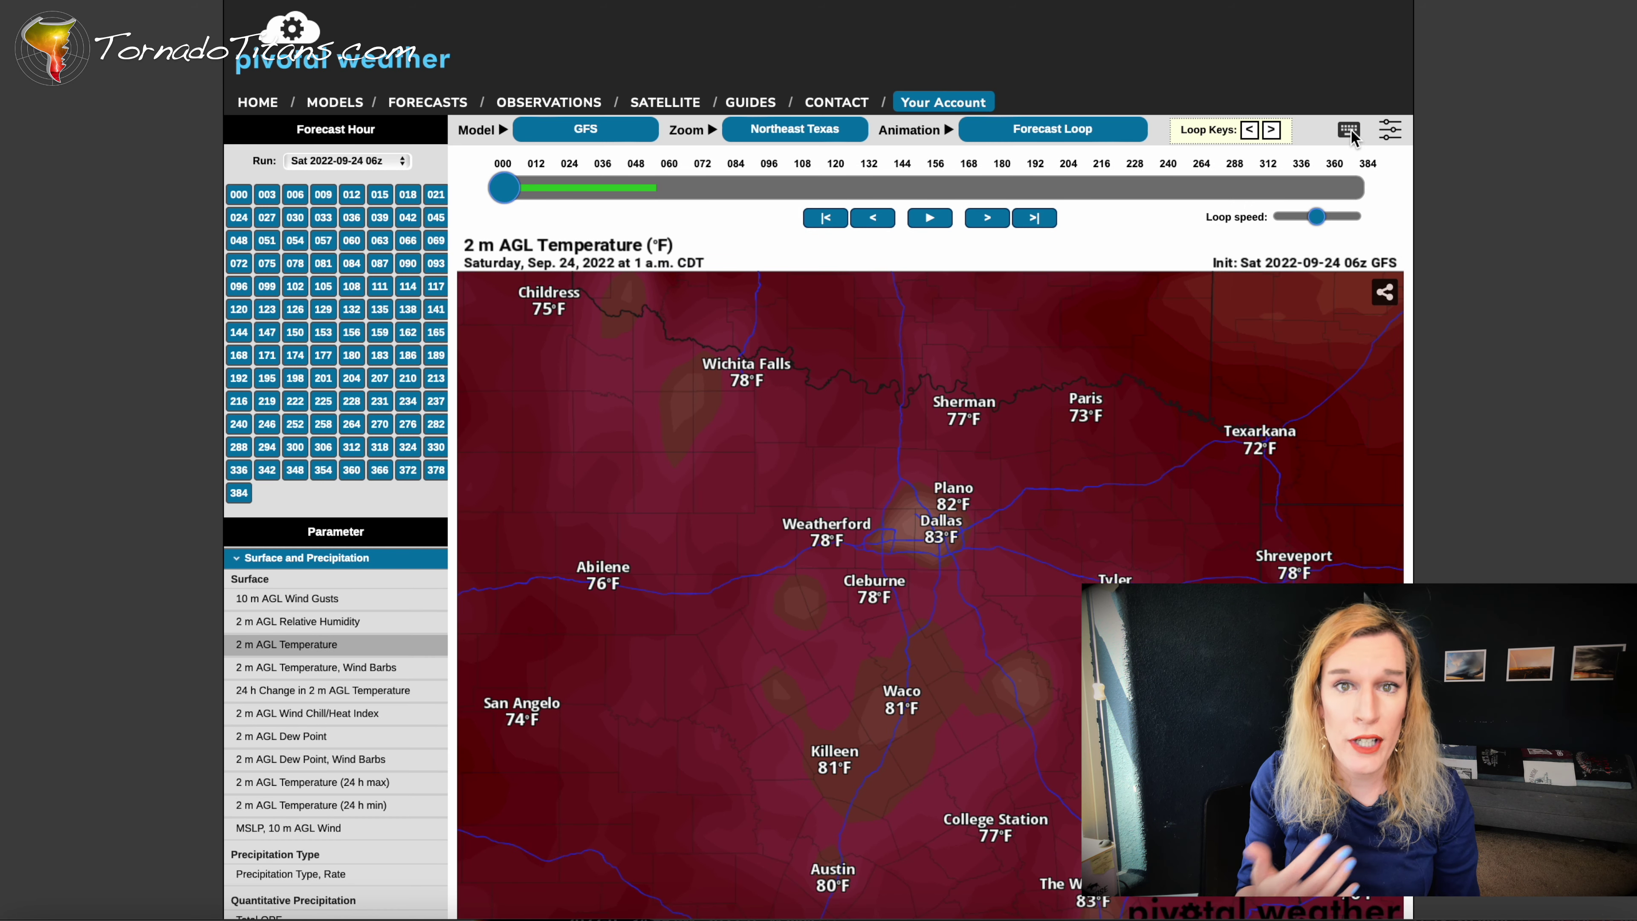
{"action": "key", "text": "bracketright"}
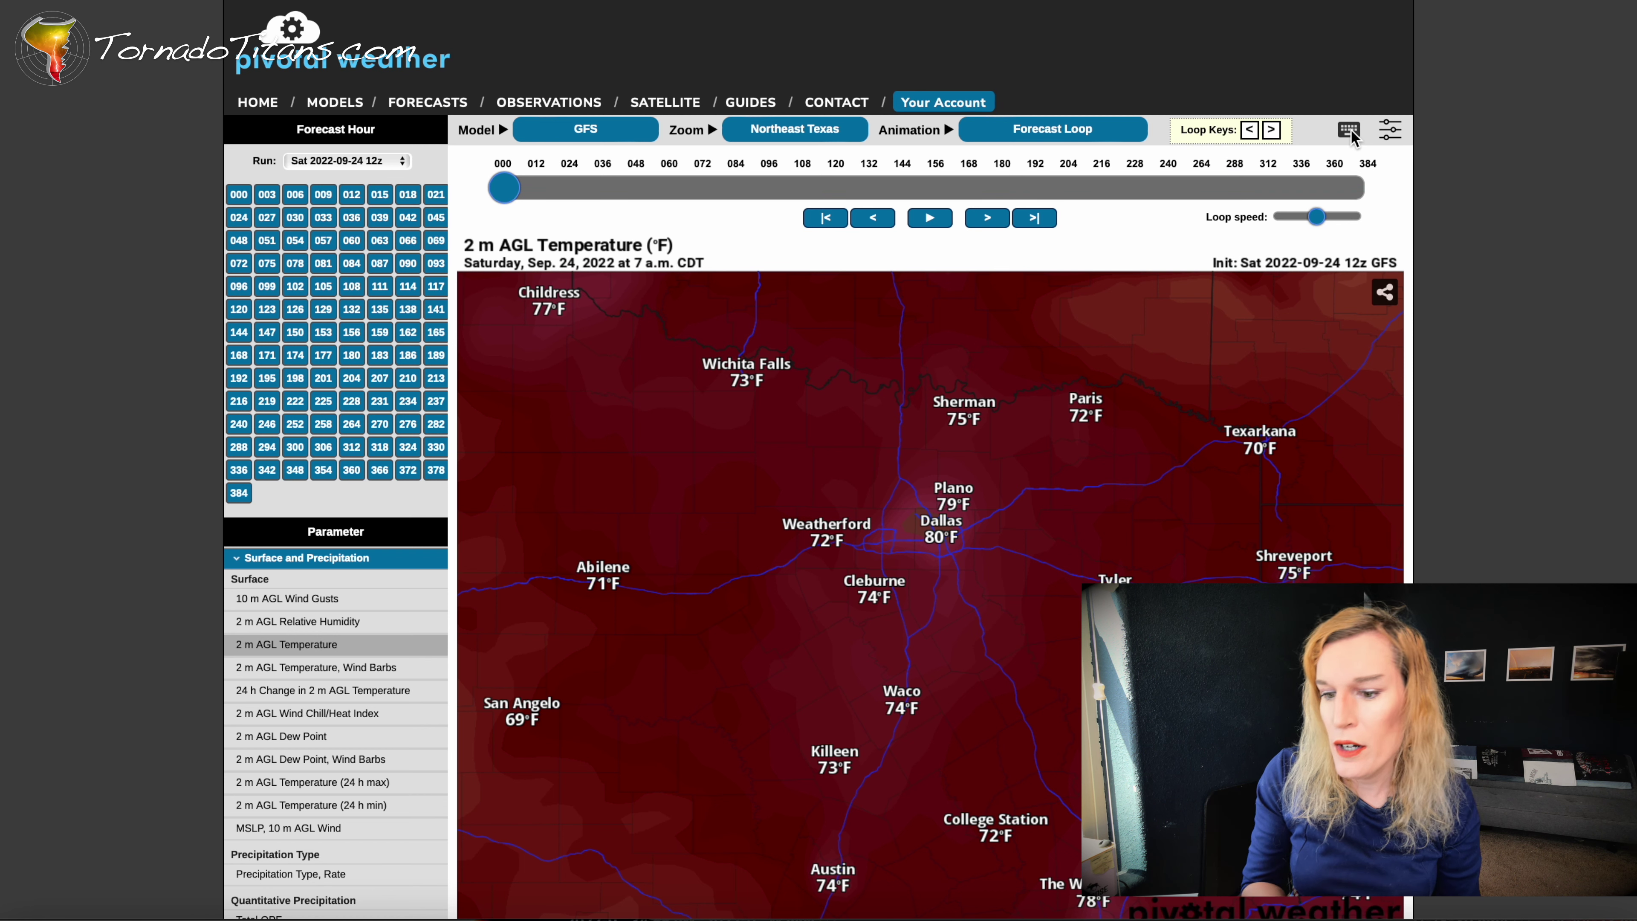
{"action": "left_click", "coordinate": [1387, 131]}
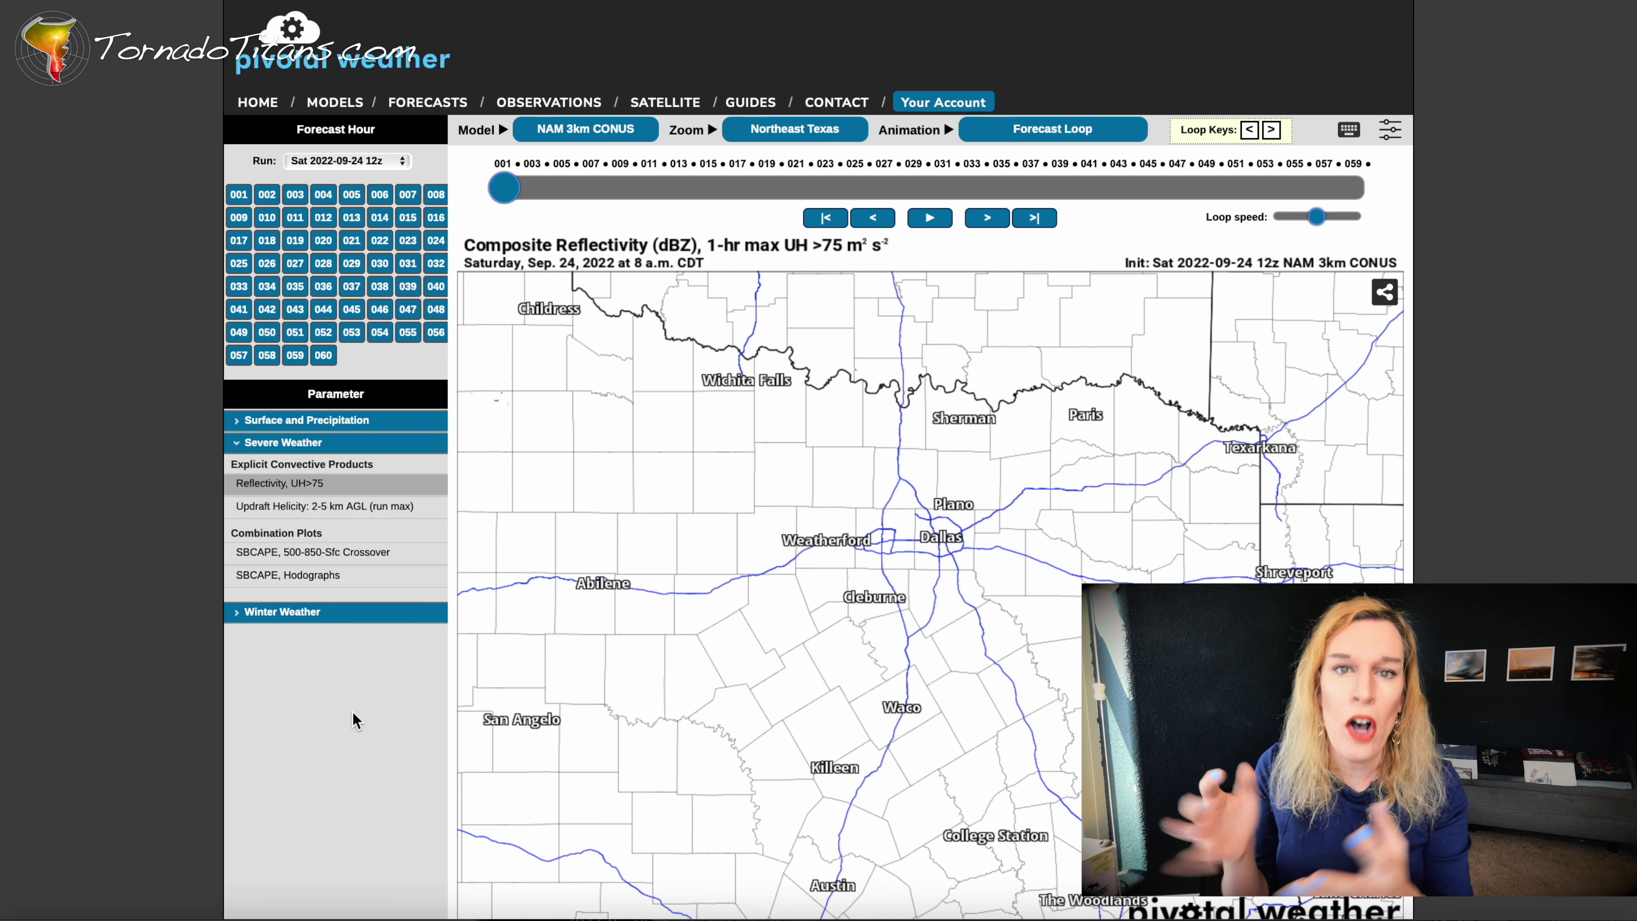
Step through the NAM 3km CONUS composite reflectivity forecast for Northeast Texas up to hour 053
{"action": "key", "text": "Right"}
{"action": "key", "text": "Right"}
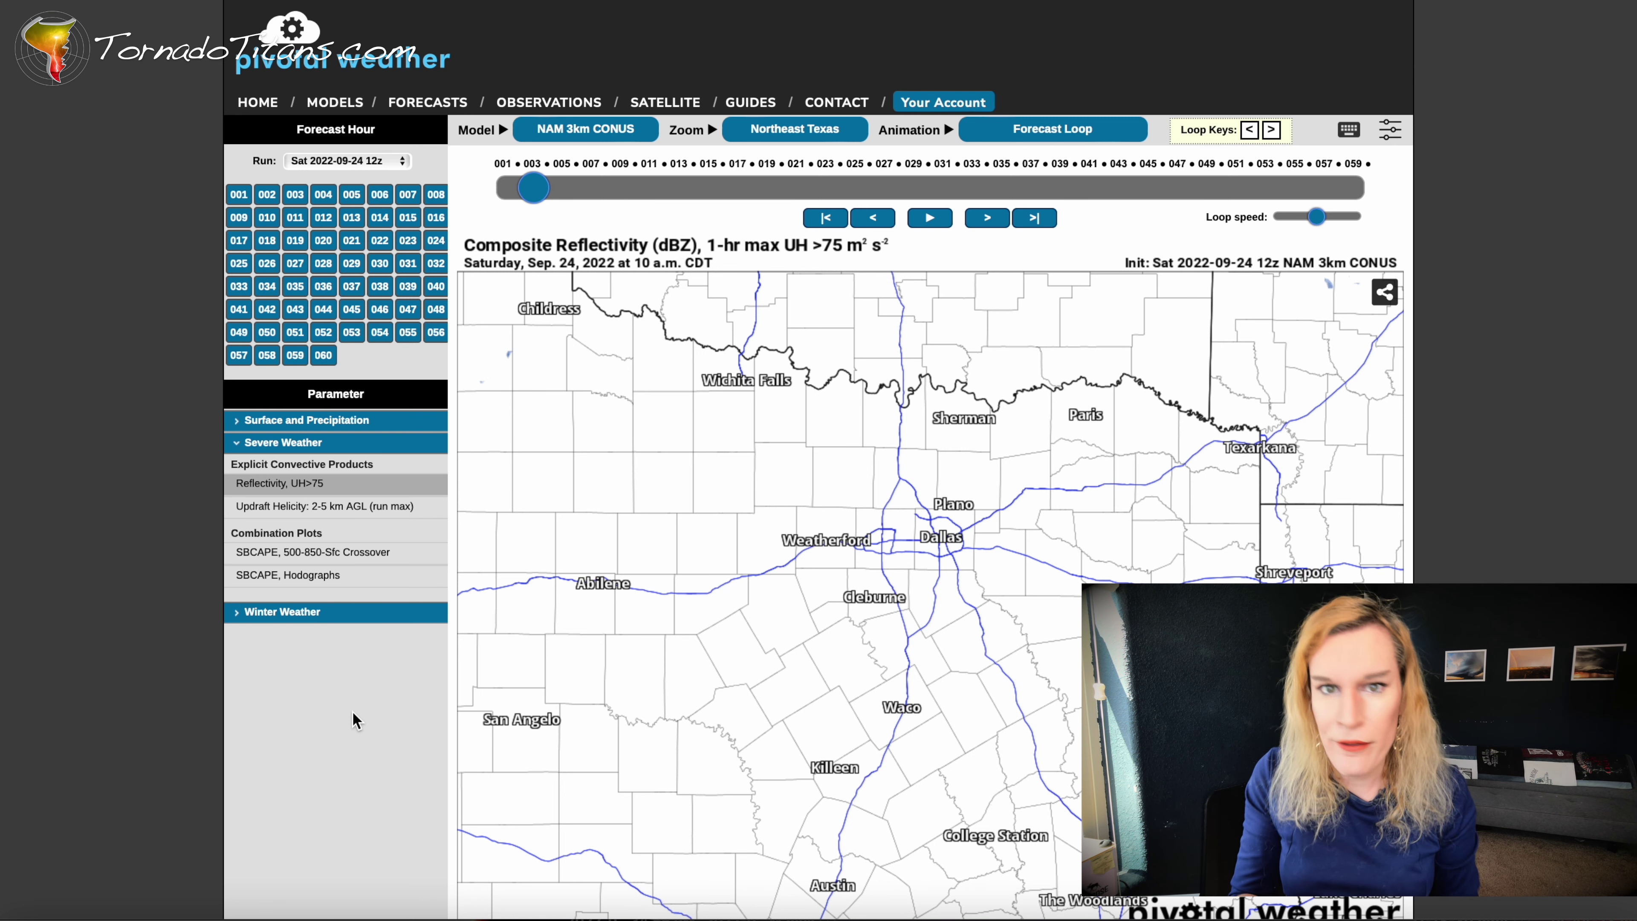
{"action": "key", "text": "Right"}
{"action": "key", "text": "Right"}
{"action": "key", "text": "Right"}
{"action": "key", "text": "Right"}
{"action": "key", "text": "Right"}
{"action": "key", "text": "Right"}
{"action": "key", "text": "Right"}
{"action": "key", "text": "Right"}
{"action": "key", "text": "Right"}
{"action": "key", "text": "Right"}
{"action": "key", "text": "Right"}
{"action": "key", "text": "Right"}
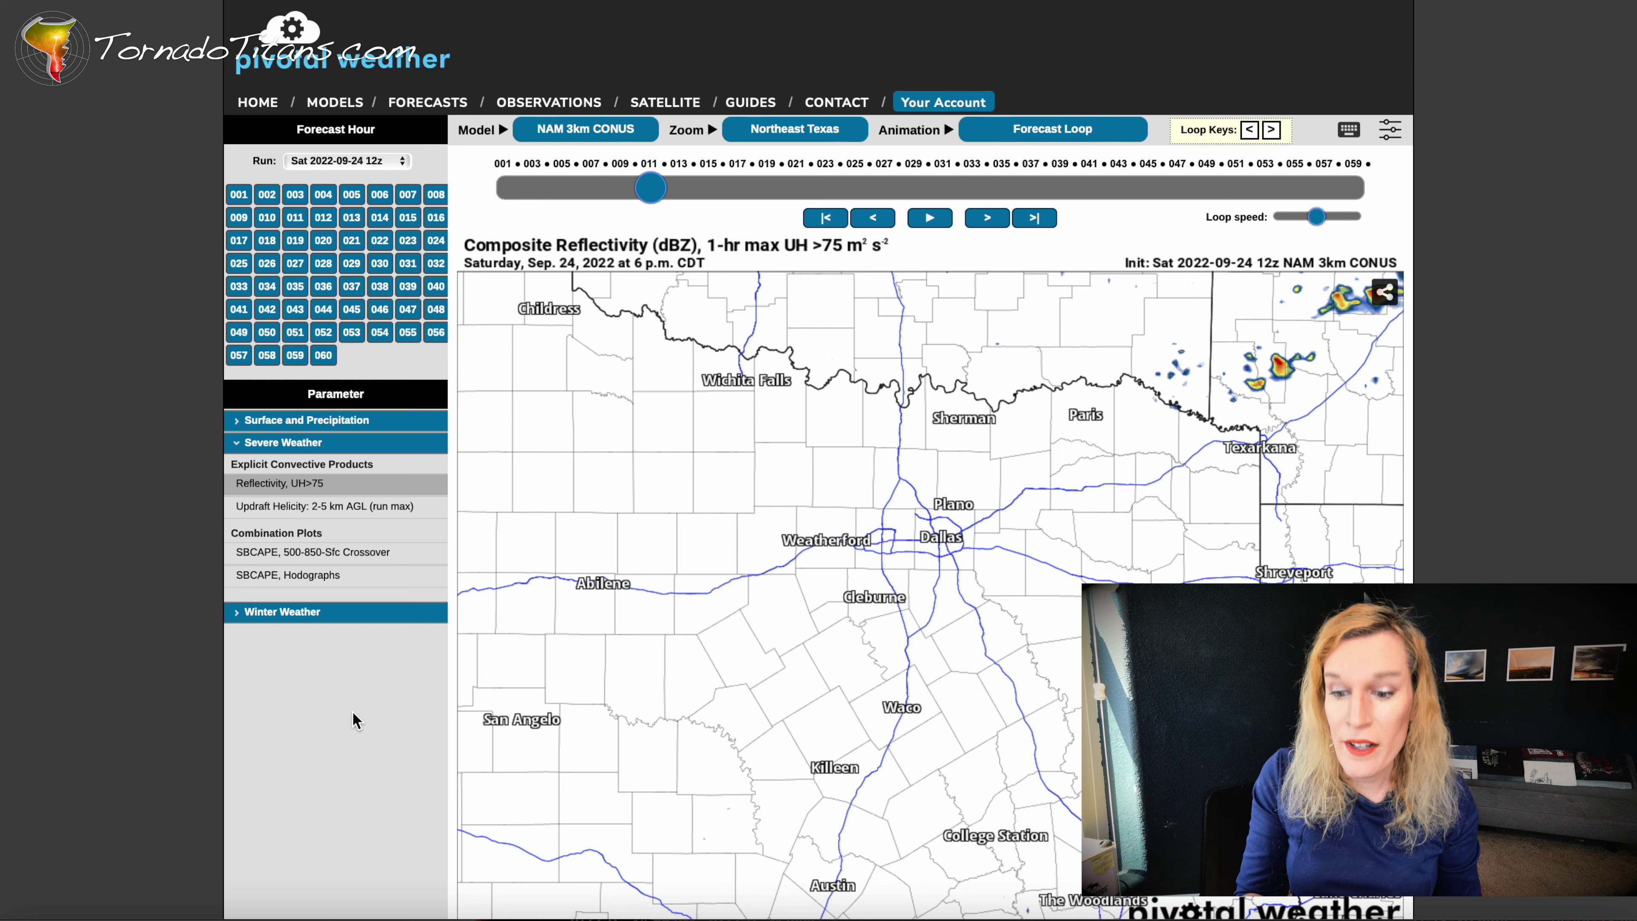
{"action": "key", "text": "Left"}
{"action": "key", "text": "Left"}
{"action": "key", "text": "Right"}
{"action": "key", "text": "Right"}
{"action": "key", "text": "Right"}
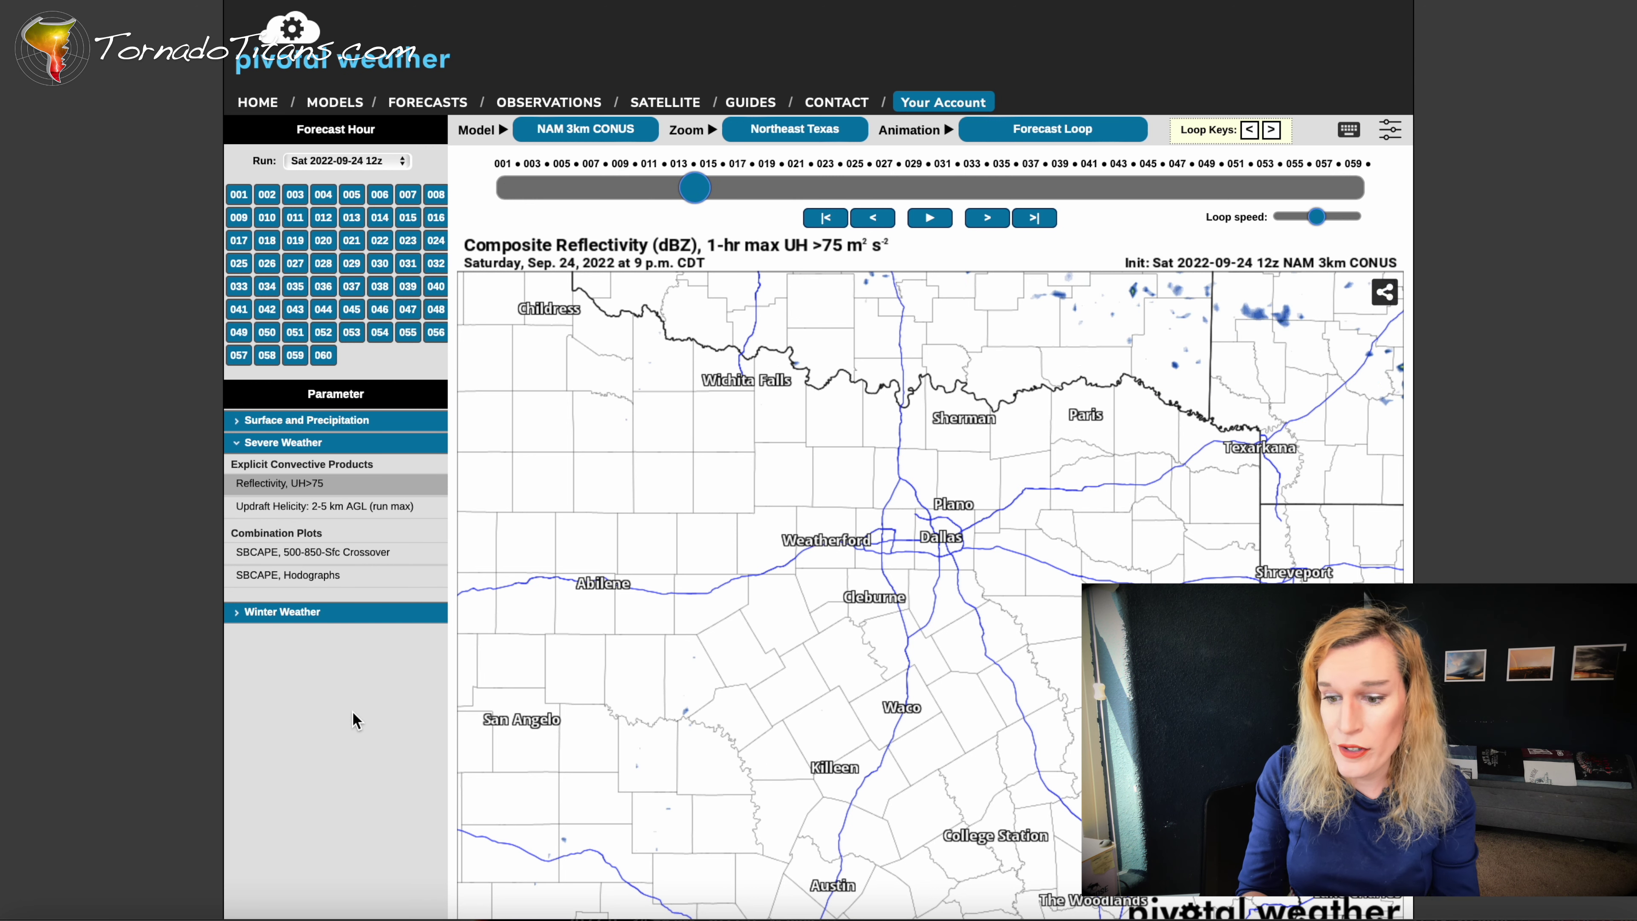
{"action": "key", "text": "Right"}
{"action": "key", "text": "Right"}
{"action": "key", "text": "Right"}
{"action": "key", "text": "Right"}
{"action": "key", "text": "Right"}
{"action": "key", "text": "Right"}
{"action": "key", "text": "Right"}
{"action": "key", "text": "Right"}
{"action": "key", "text": "Right"}
{"action": "key", "text": "Right"}
{"action": "key", "text": "Right"}
{"action": "key", "text": "Right"}
{"action": "key", "text": "Right"}
{"action": "key", "text": "Right"}
{"action": "key", "text": "Right"}
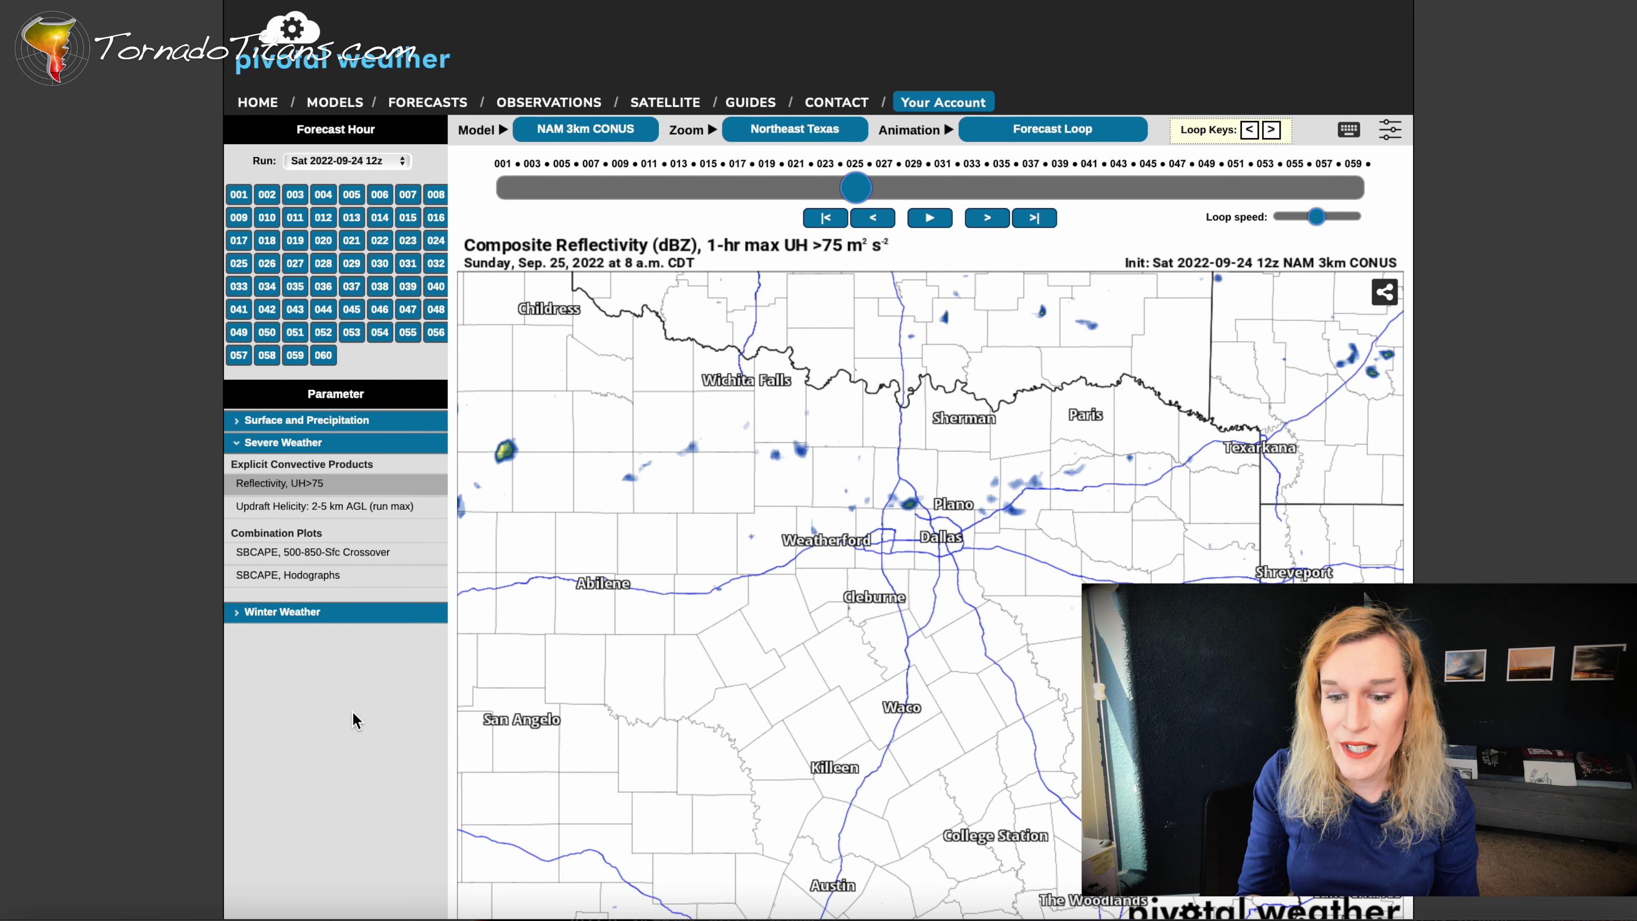
{"action": "key", "text": "Right"}
{"action": "key", "text": "Right"}
{"action": "key", "text": "Right"}
{"action": "key", "text": "Right"}
{"action": "key", "text": "Right"}
{"action": "key", "text": "Right"}
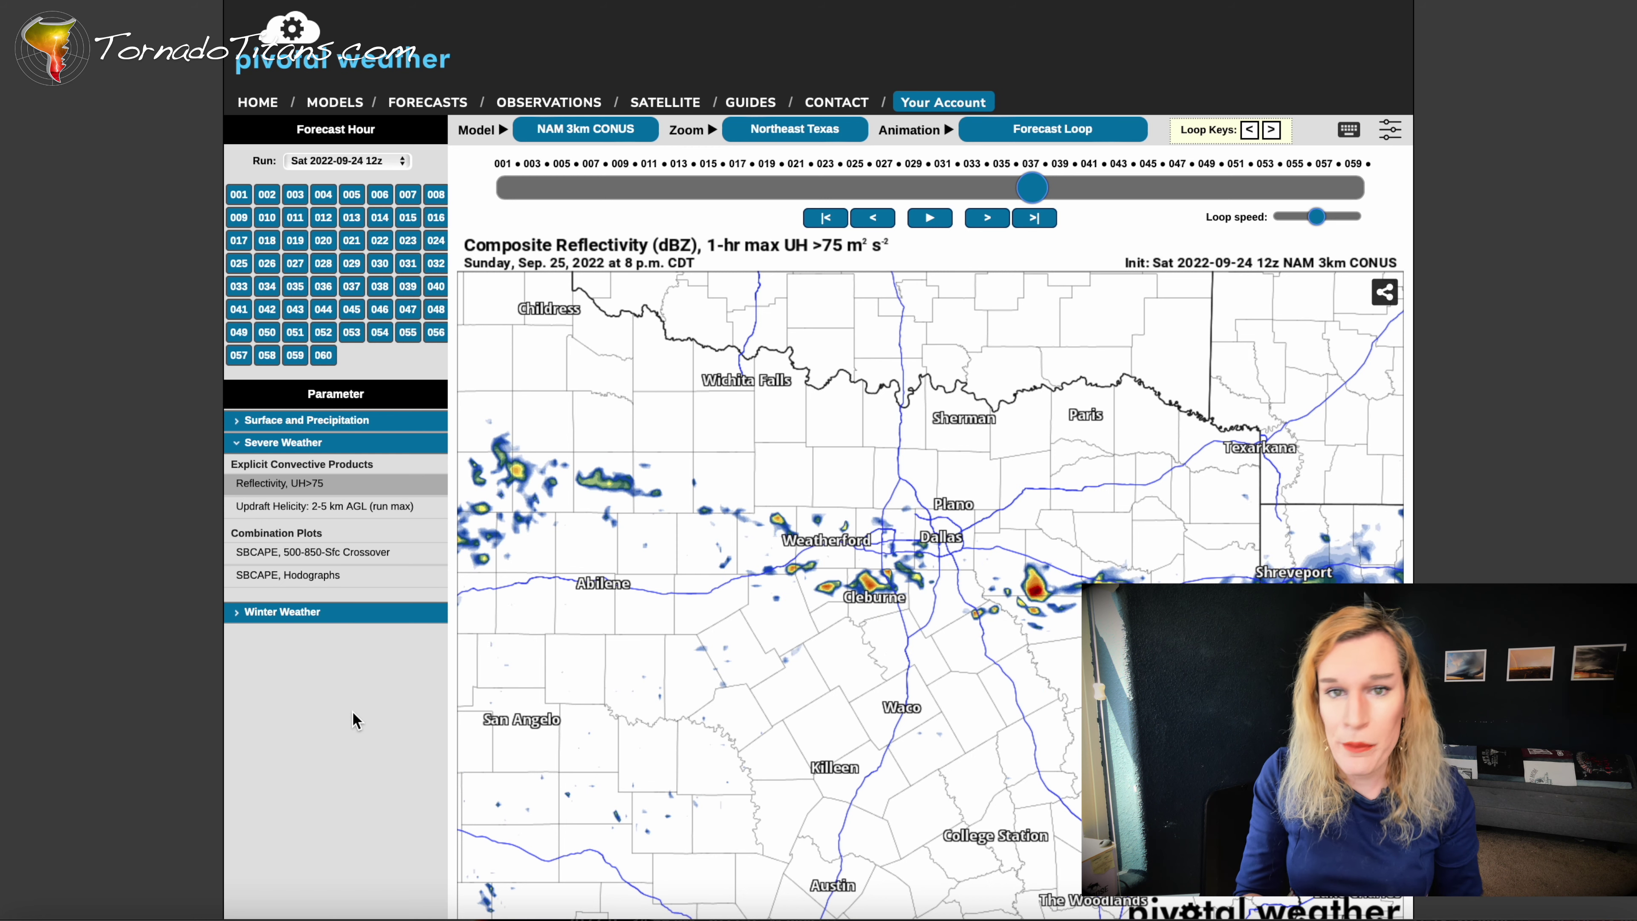
{"action": "key", "text": "Right"}
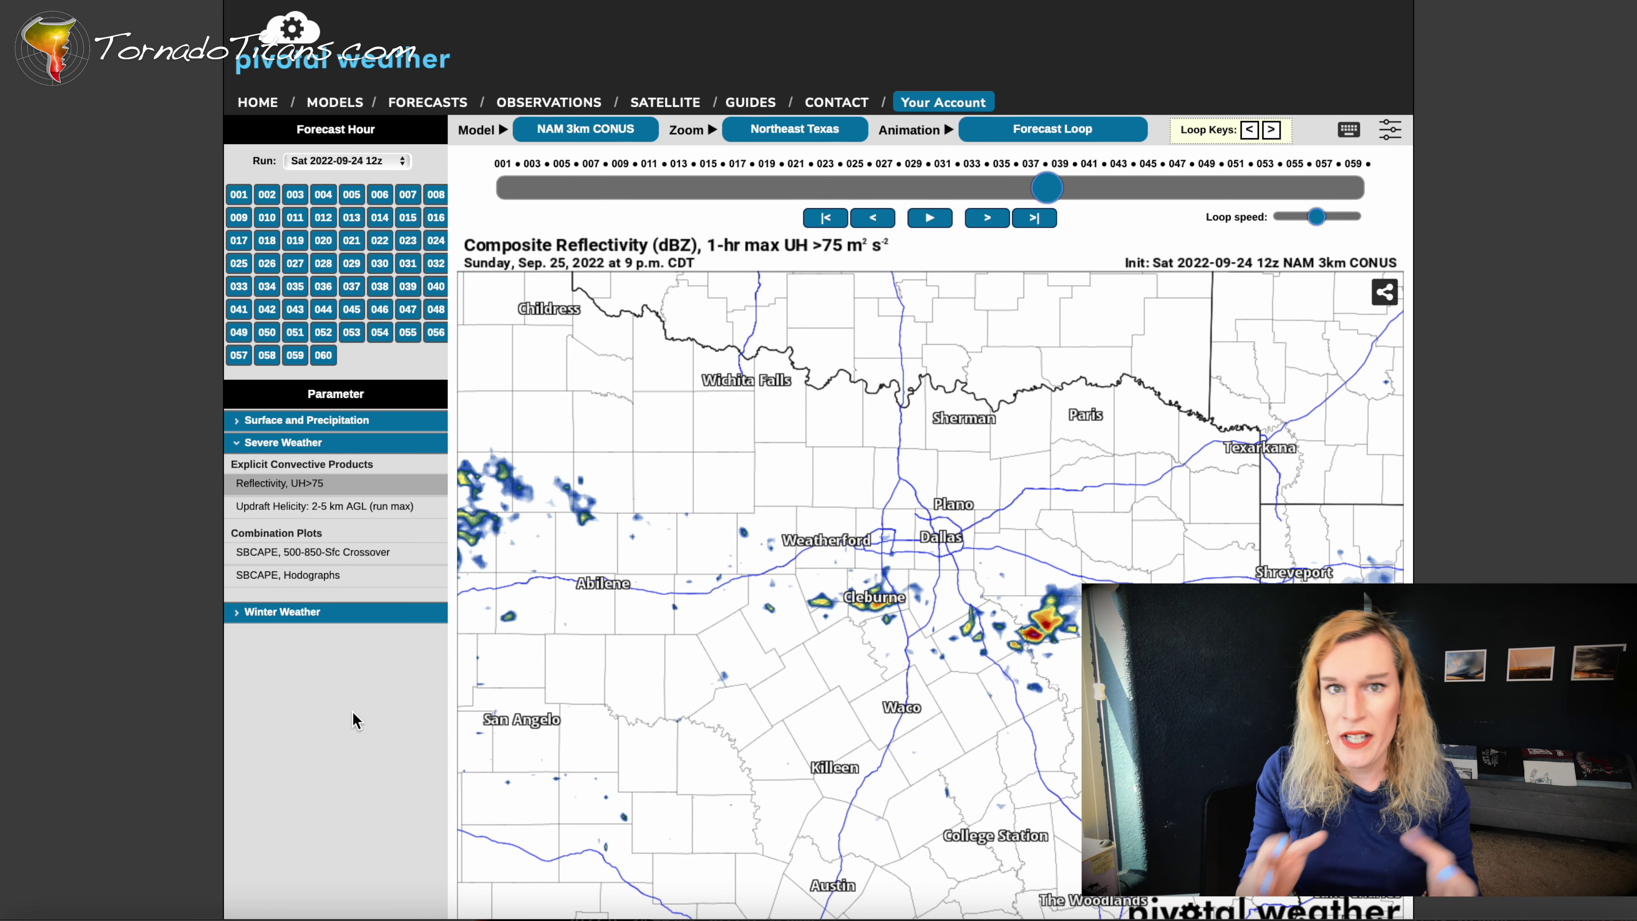
{"action": "key", "text": "Right"}
{"action": "key", "text": "Right"}
{"action": "key", "text": "Right"}
{"action": "key", "text": "Right"}
{"action": "key", "text": "Right"}
{"action": "key", "text": "Right"}
{"action": "key", "text": "Right"}
{"action": "key", "text": "Right"}
{"action": "key", "text": "Right"}
{"action": "key", "text": "Right"}
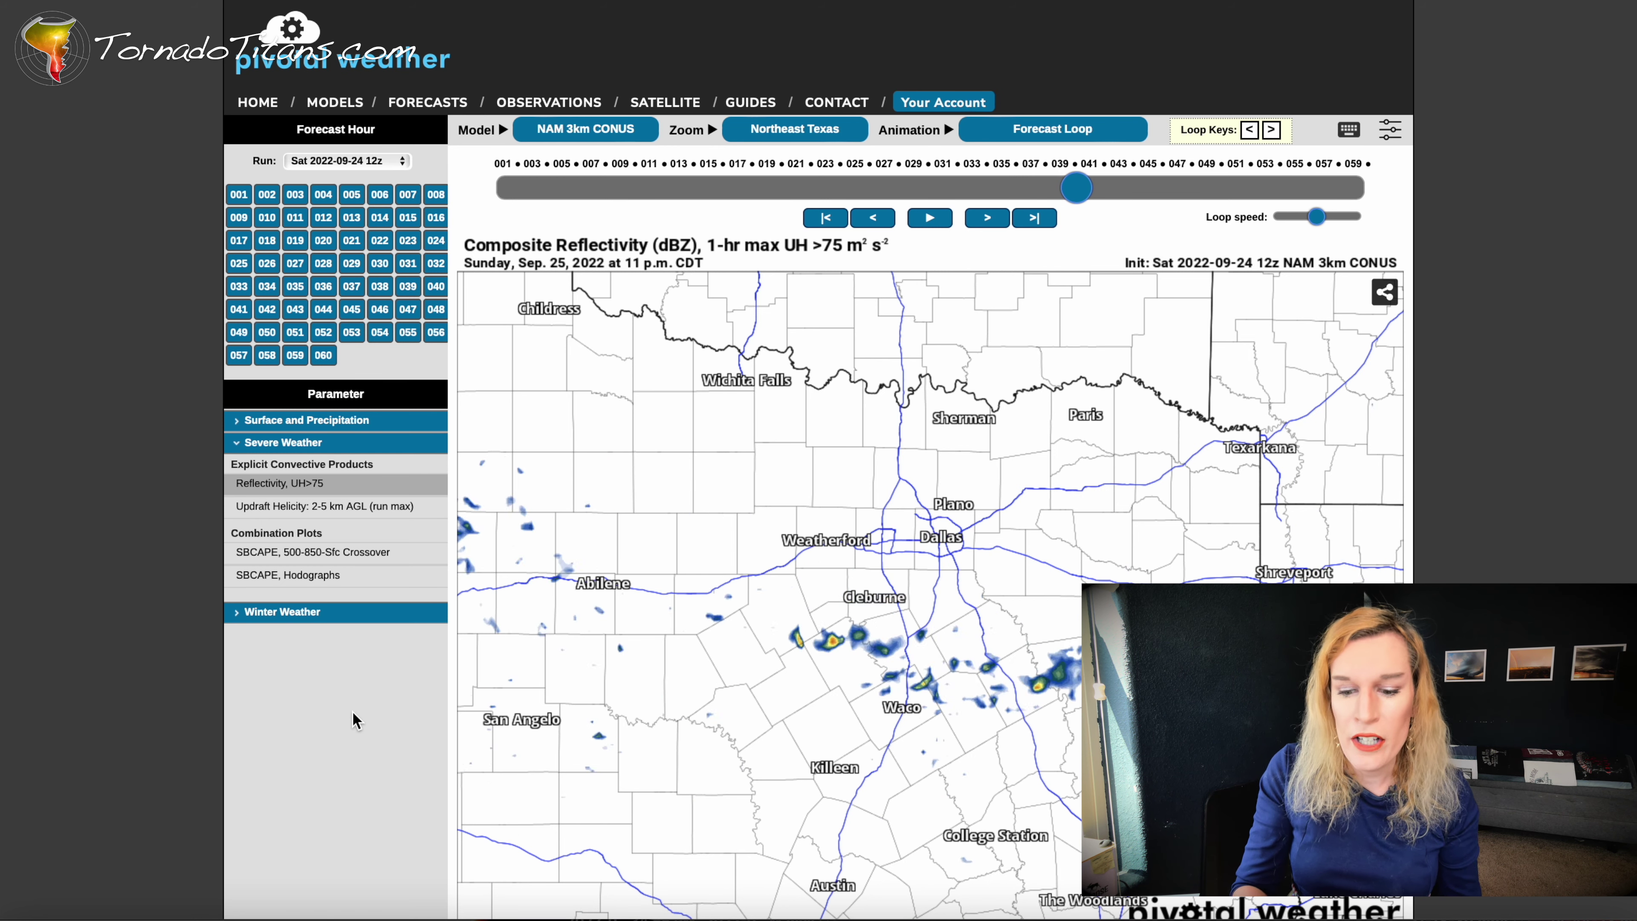
{"action": "key", "text": "Right"}
{"action": "key", "text": "Right"}
{"action": "key", "text": "Right"}
{"action": "key", "text": "Right"}
{"action": "key", "text": "Right"}
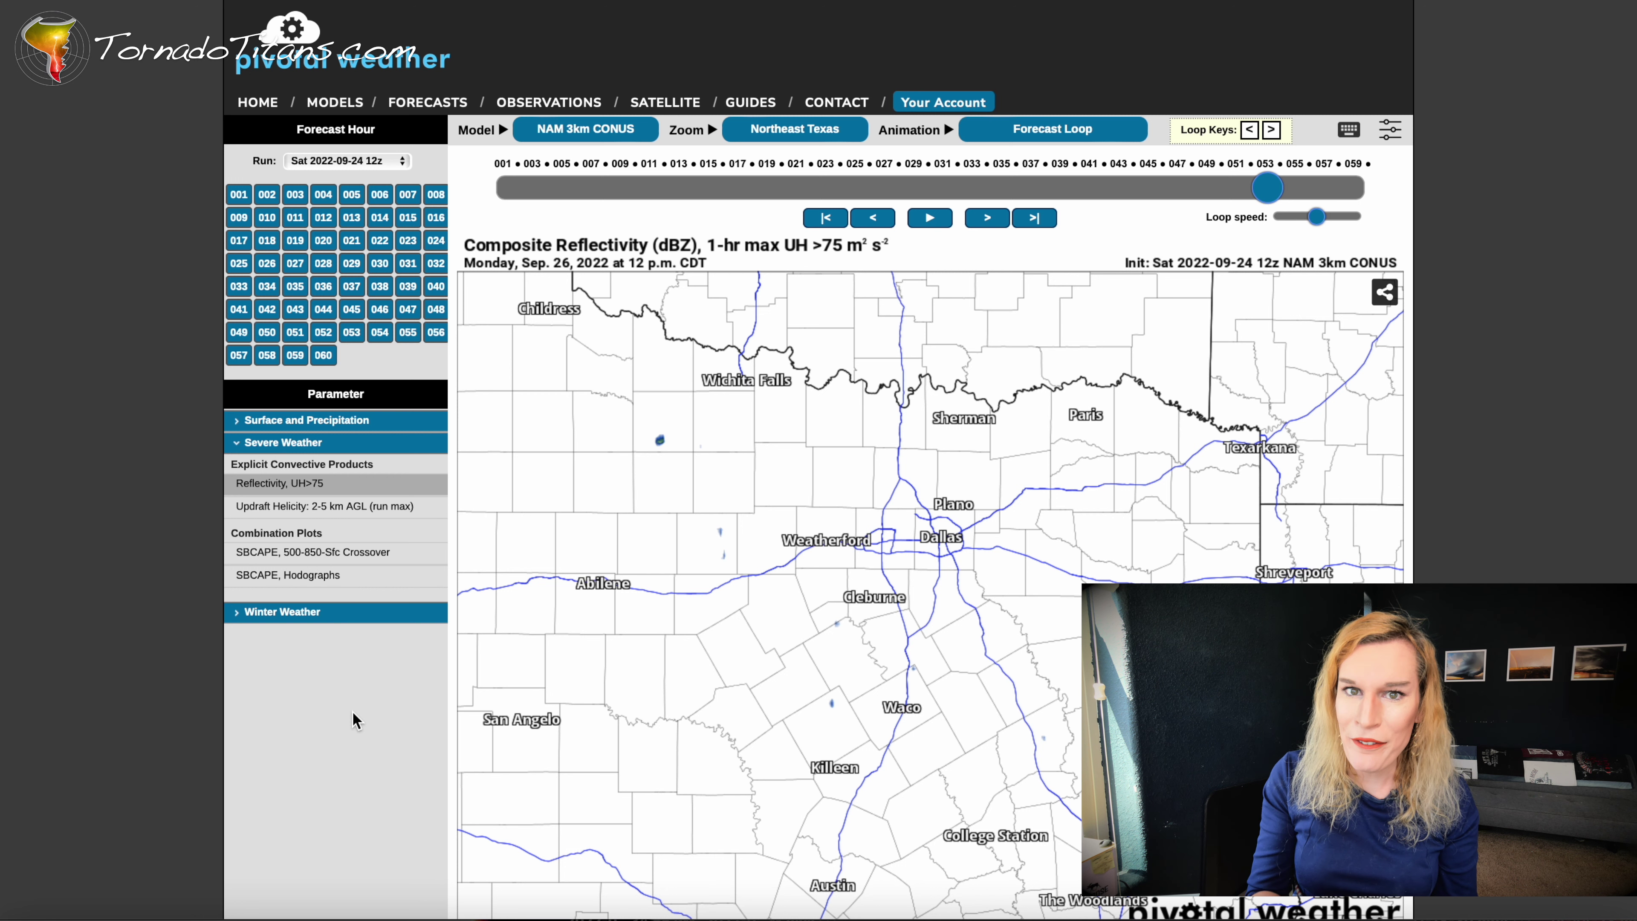
Change the map zoom from Northeast Texas to the local area over Arkansas
{"action": "left_click", "coordinate": [795, 129]}
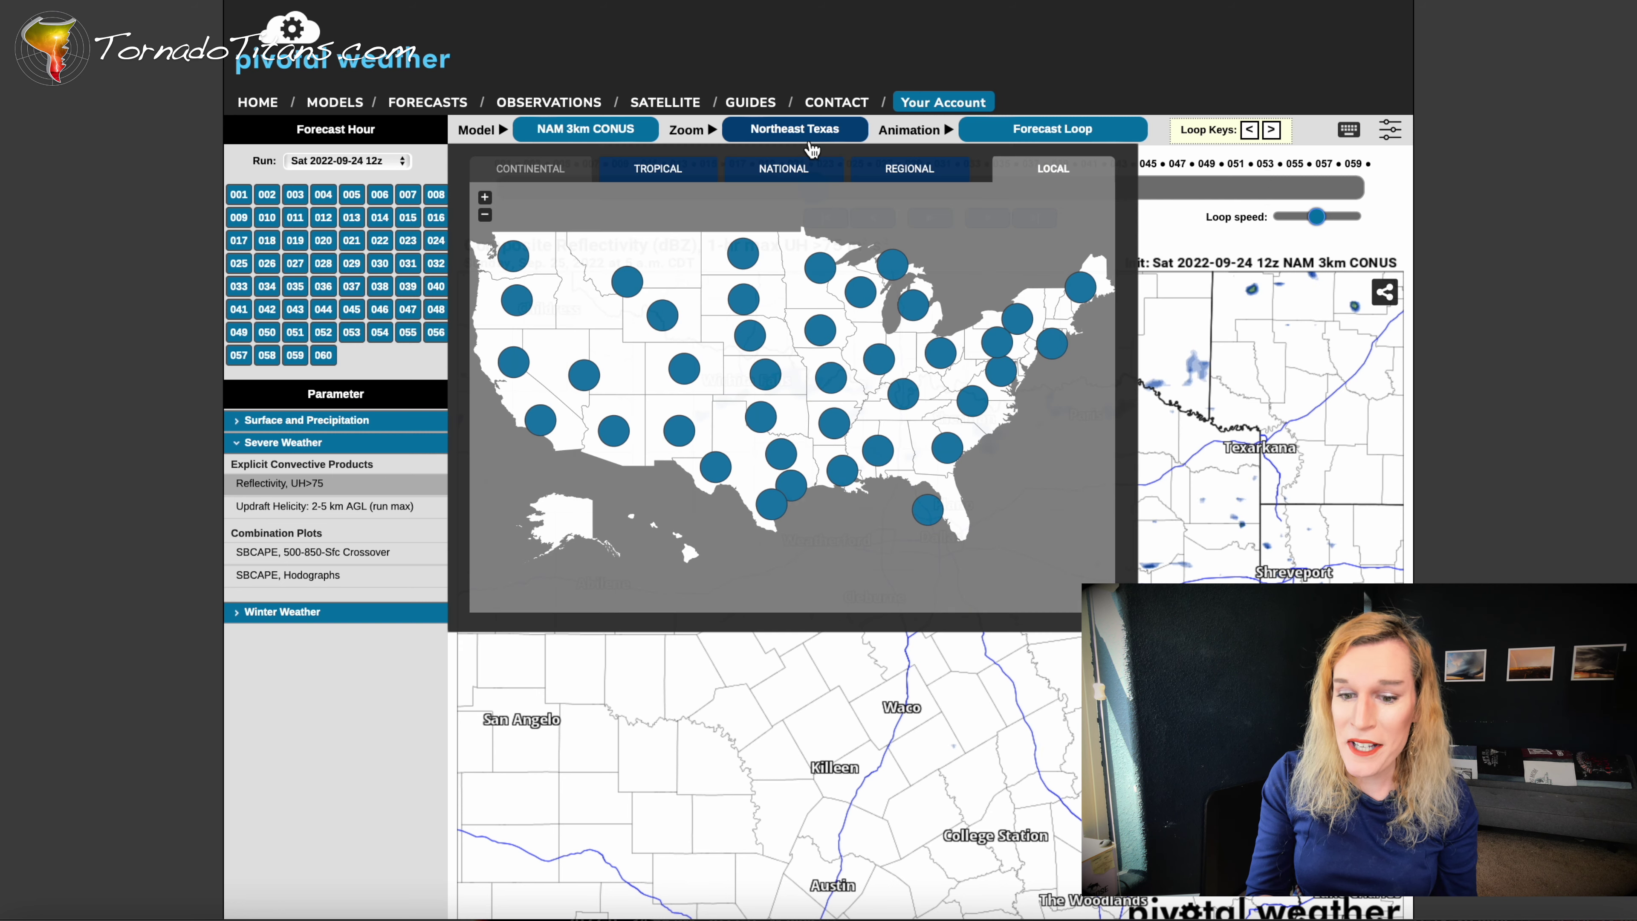
{"action": "left_click", "coordinate": [837, 427]}
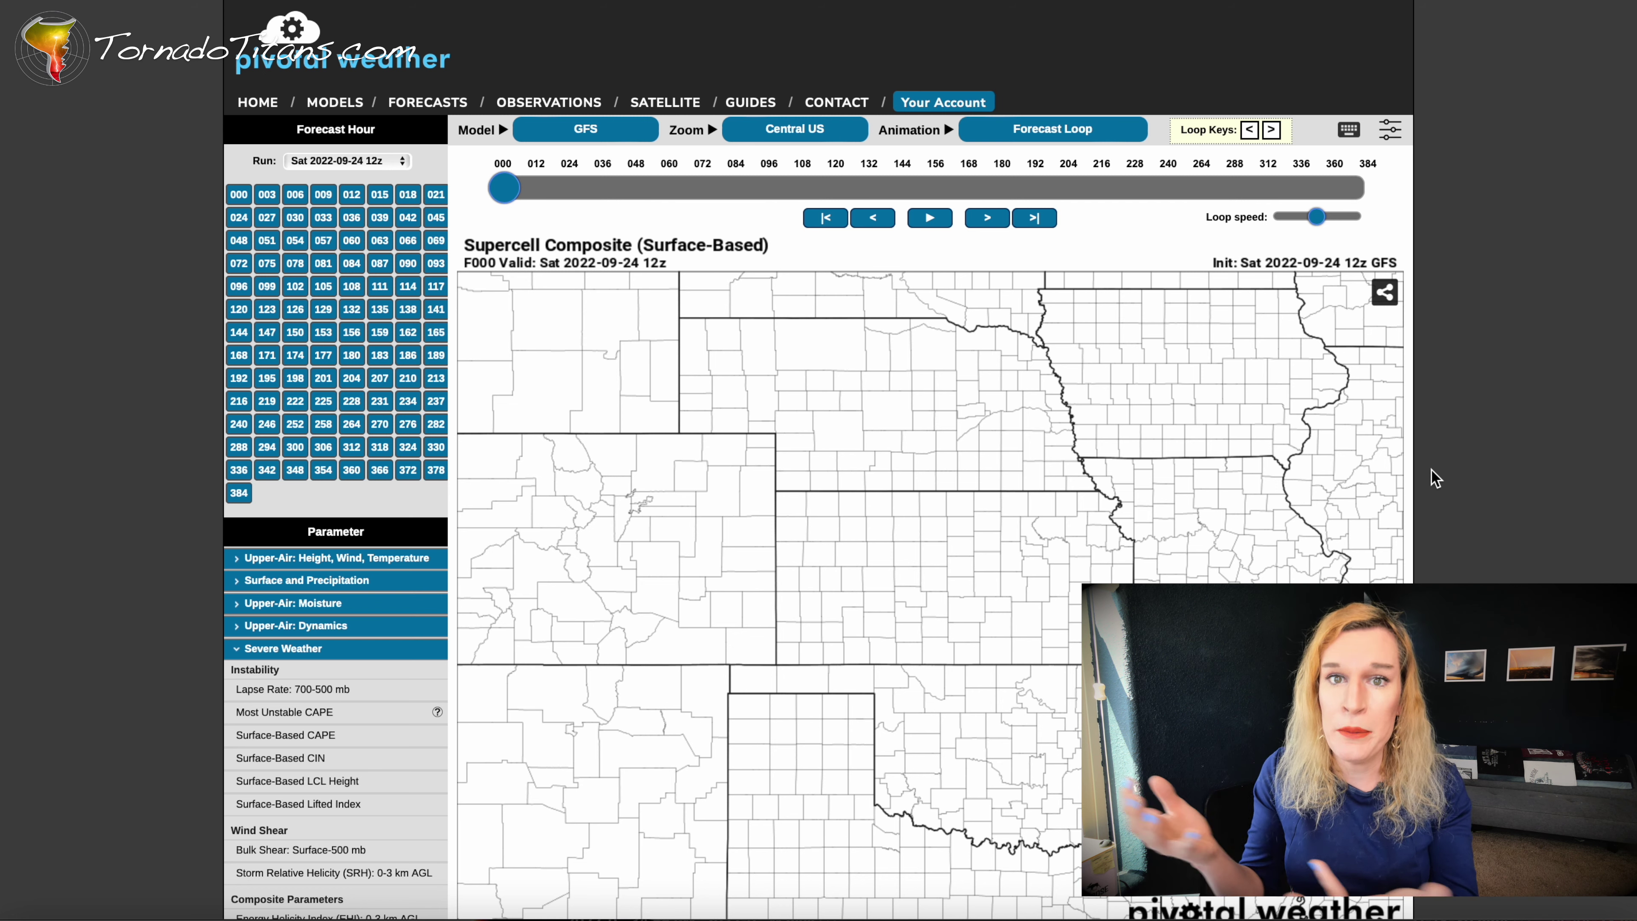
Step the GFS surface-based supercell composite forecast for the Central US forward from hour 000 to hour 300
{"action": "scroll", "coordinate": [1436, 478], "scroll_direction": "down", "scroll_amount": 2}
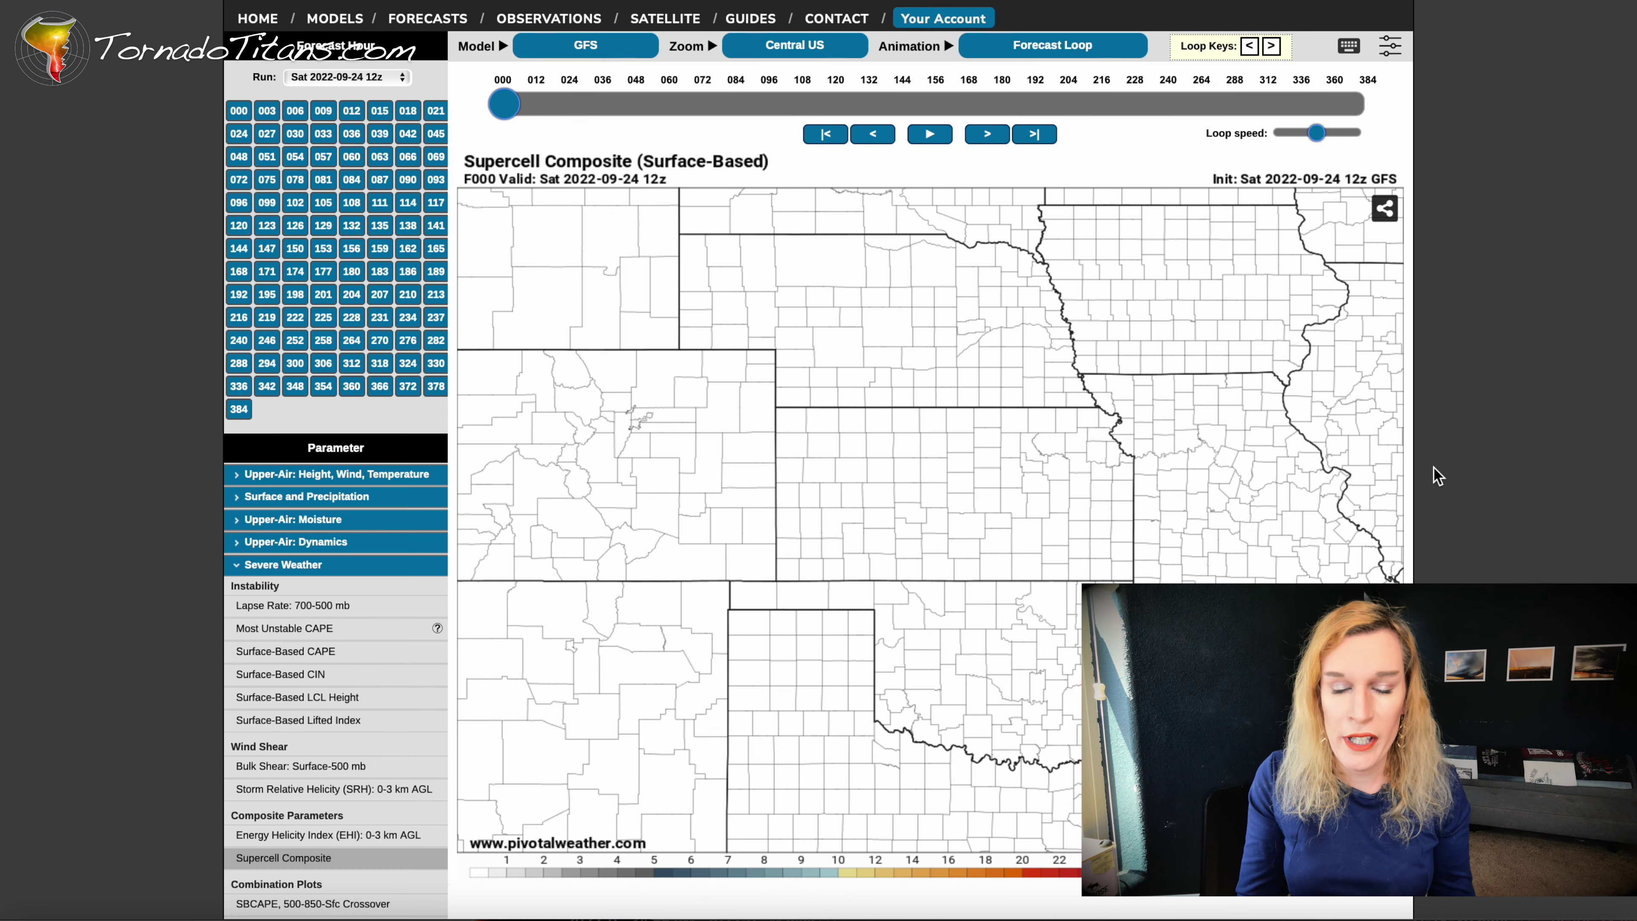
{"action": "key", "text": "Right"}
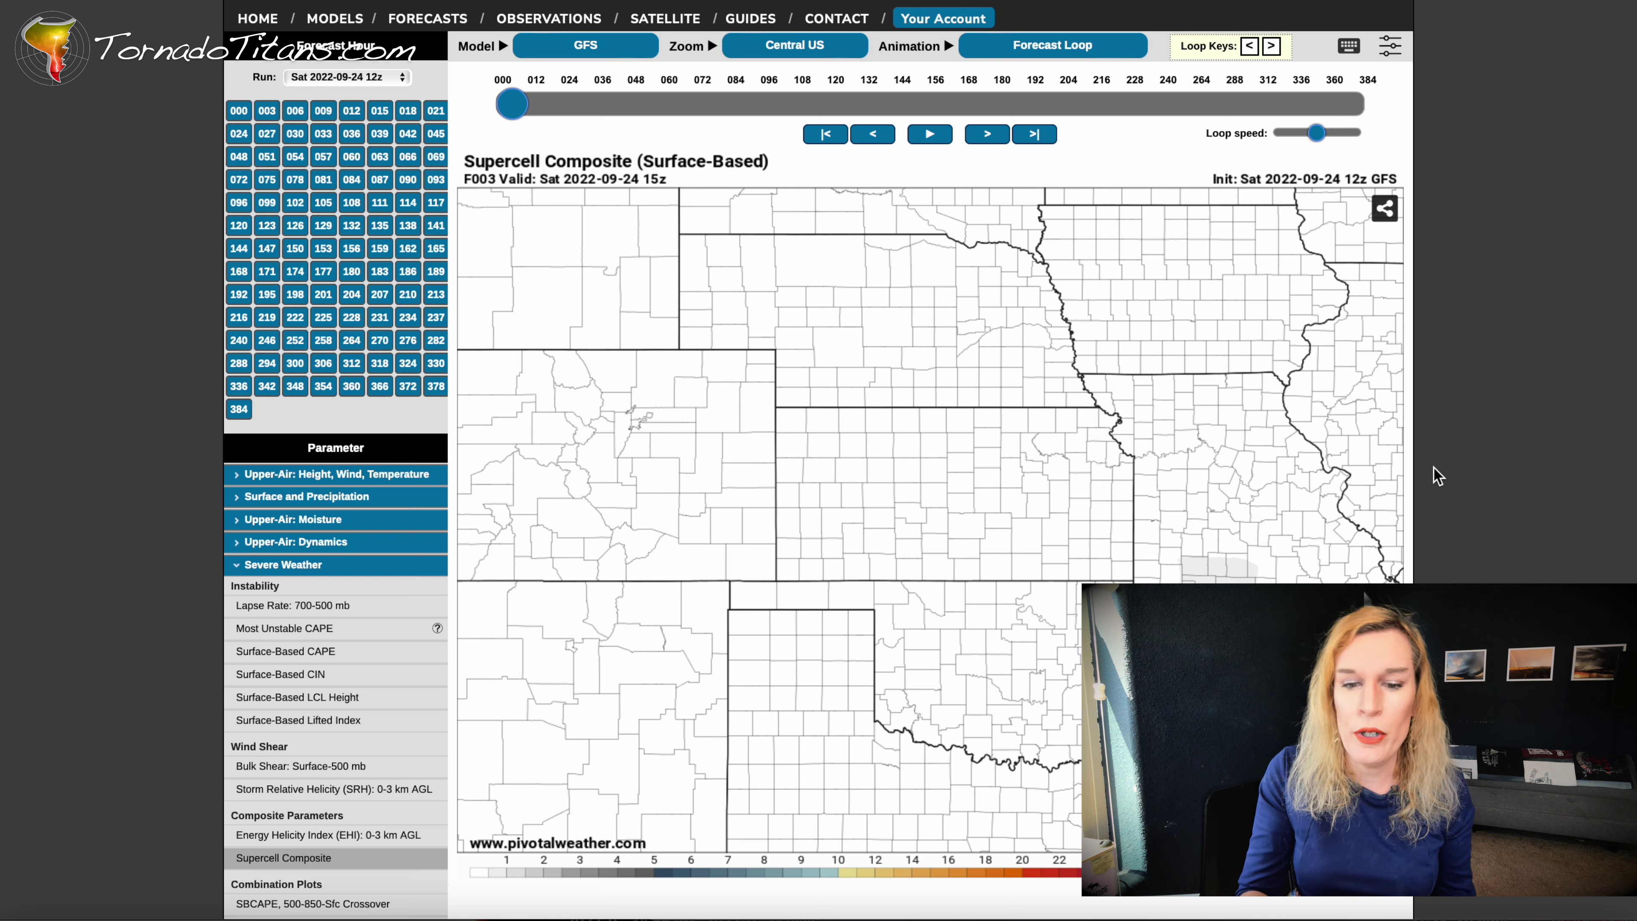
{"action": "key", "text": "Right"}
{"action": "key", "text": "Right"}
{"action": "key", "text": "Right"}
{"action": "key", "text": "Right"}
{"action": "key", "text": "Right"}
{"action": "key", "text": "Right"}
{"action": "key", "text": "Right"}
{"action": "key", "text": "Right"}
{"action": "key", "text": "Right"}
{"action": "key", "text": "Right"}
{"action": "key", "text": "Right"}
{"action": "key", "text": "Right"}
{"action": "key", "text": "Right"}
{"action": "key", "text": "Right"}
{"action": "key", "text": "Right"}
{"action": "key", "text": "Right"}
{"action": "key", "text": "Right"}
{"action": "key", "text": "Right"}
{"action": "key", "text": "Right"}
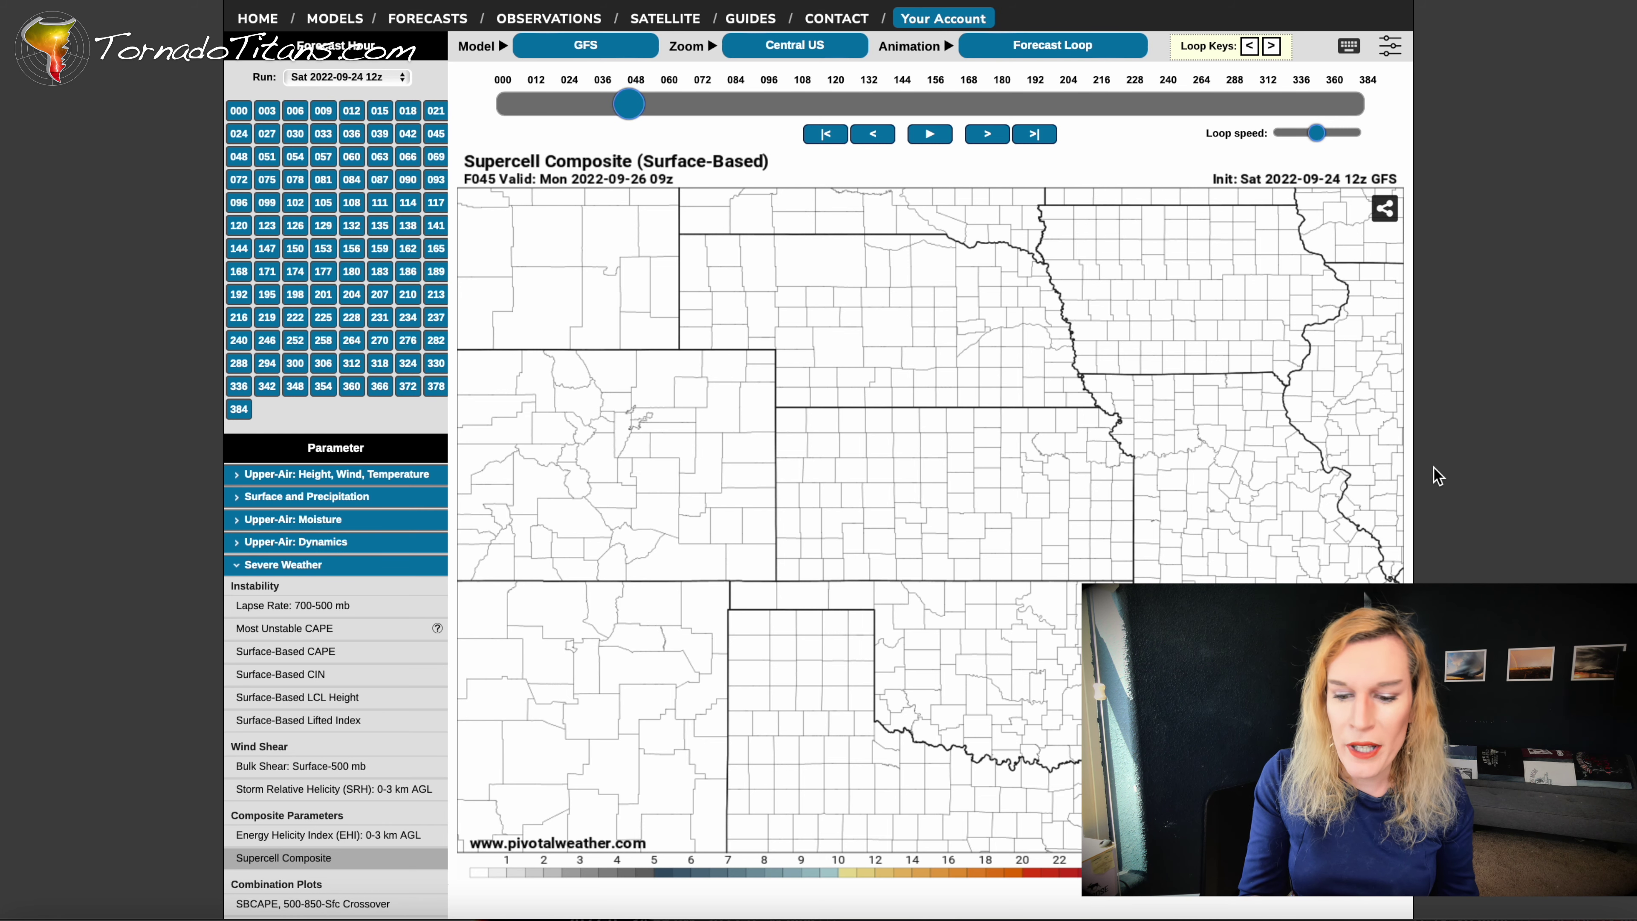
{"action": "key", "text": "Right"}
{"action": "key", "text": "Right"}
{"action": "key", "text": "Right"}
{"action": "key", "text": "Right"}
{"action": "key", "text": "Right"}
{"action": "key", "text": "Right"}
{"action": "key", "text": "Right"}
{"action": "key", "text": "Right"}
{"action": "key", "text": "Right"}
{"action": "key", "text": "Right"}
{"action": "key", "text": "Right"}
{"action": "key", "text": "Right"}
{"action": "key", "text": "Right"}
{"action": "key", "text": "Right"}
{"action": "key", "text": "Right"}
{"action": "key", "text": "Right"}
{"action": "key", "text": "Right"}
{"action": "key", "text": "Right"}
{"action": "key", "text": "Right"}
{"action": "key", "text": "Right"}
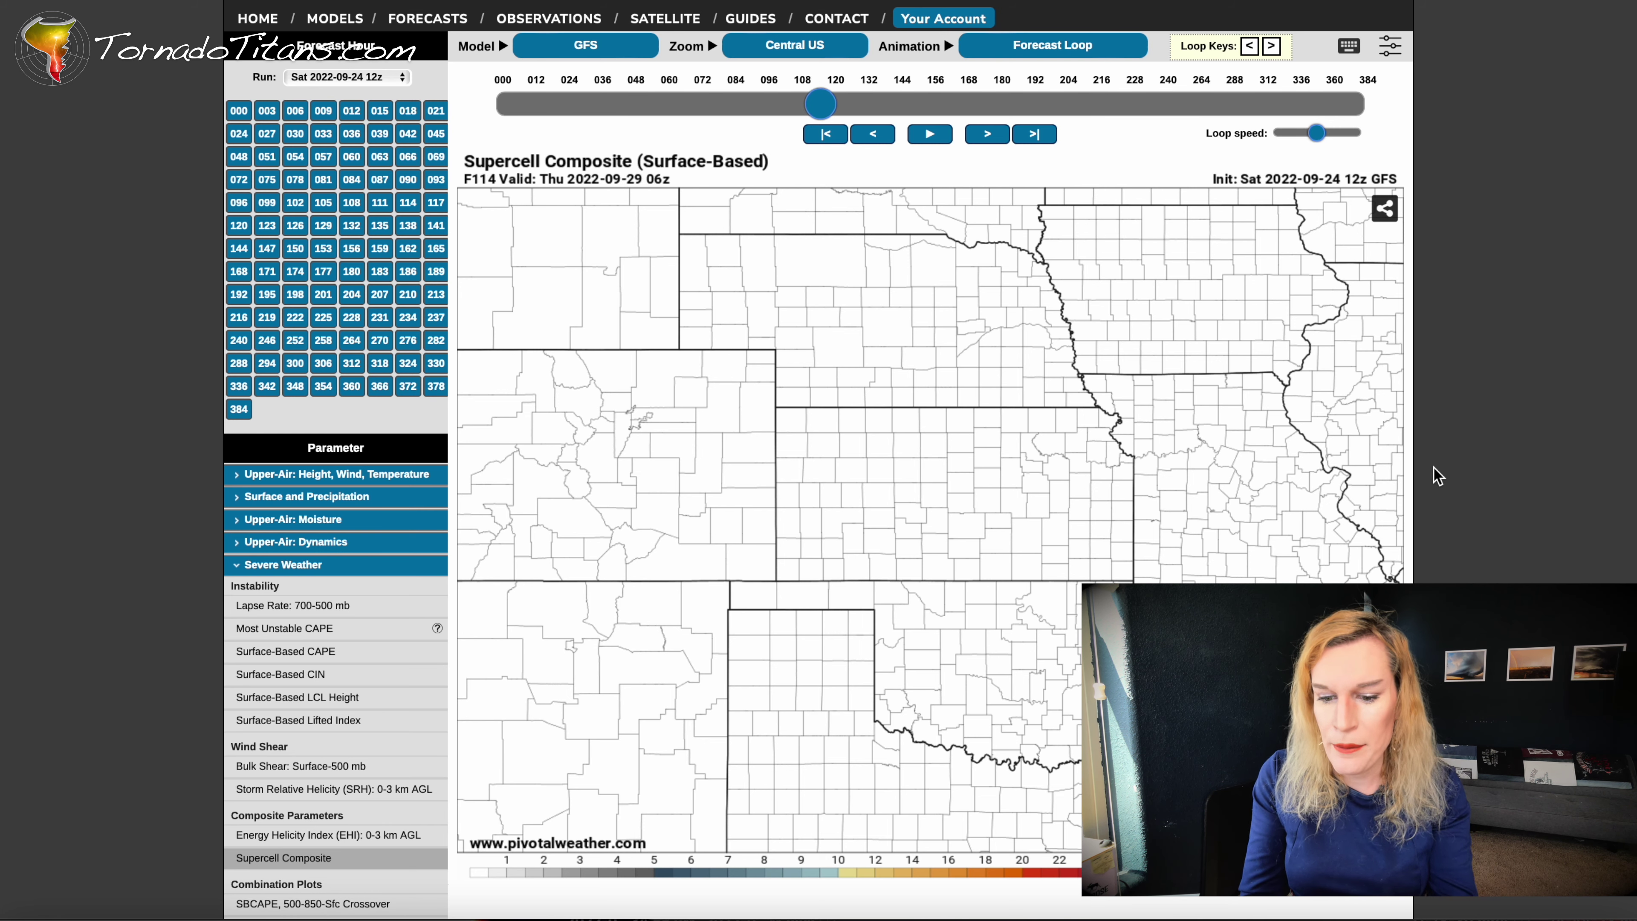
{"action": "key", "text": "Right"}
{"action": "key", "text": "Right"}
{"action": "key", "text": "Right"}
{"action": "key", "text": "Right"}
{"action": "key", "text": "Right"}
{"action": "key", "text": "Right"}
{"action": "key", "text": "Right"}
{"action": "key", "text": "Right"}
{"action": "key", "text": "Right"}
{"action": "key", "text": "Right"}
{"action": "key", "text": "Right"}
{"action": "key", "text": "Right"}
{"action": "key", "text": "Right"}
{"action": "key", "text": "Right"}
{"action": "key", "text": "Right"}
{"action": "key", "text": "Right"}
{"action": "key", "text": "Right"}
{"action": "key", "text": "Right"}
{"action": "key", "text": "Right"}
{"action": "key", "text": "Right"}
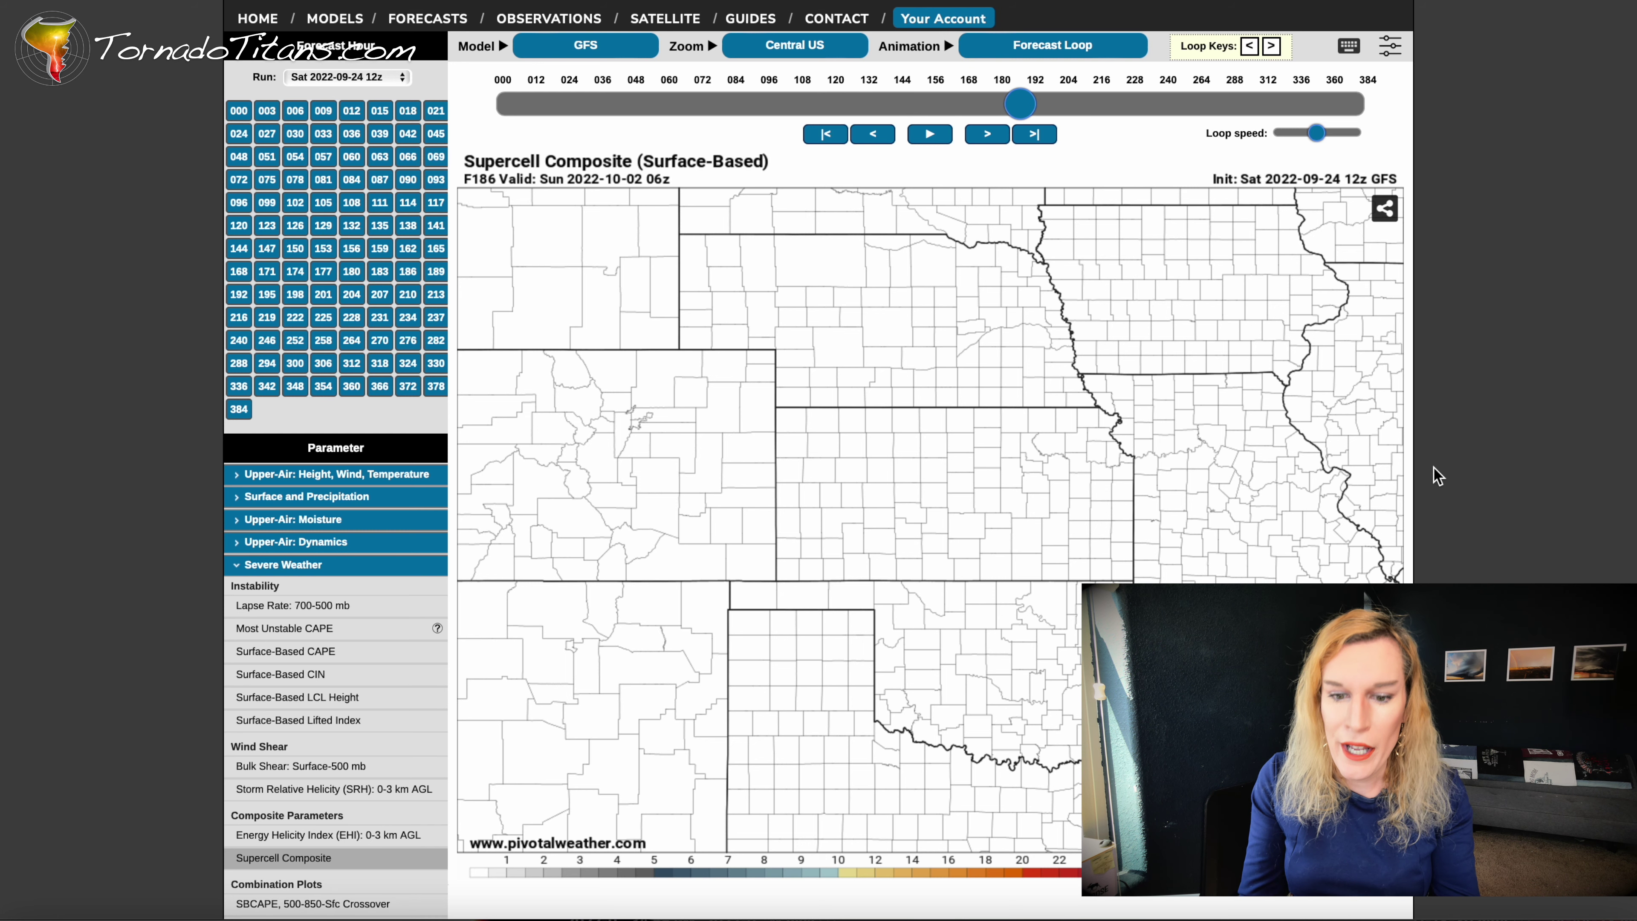
{"action": "key", "text": "Right"}
{"action": "key", "text": "Right"}
{"action": "key", "text": "Right"}
{"action": "key", "text": "Right"}
{"action": "key", "text": "Right"}
{"action": "key", "text": "Right"}
{"action": "key", "text": "Right"}
{"action": "key", "text": "Right"}
{"action": "key", "text": "Right"}
{"action": "key", "text": "Right"}
{"action": "key", "text": "Right"}
{"action": "key", "text": "Right"}
{"action": "key", "text": "Right"}
{"action": "key", "text": "Right"}
{"action": "key", "text": "Right"}
{"action": "key", "text": "Right"}
{"action": "key", "text": "Right"}
{"action": "key", "text": "Right"}
{"action": "key", "text": "Right"}
{"action": "key", "text": "Right"}
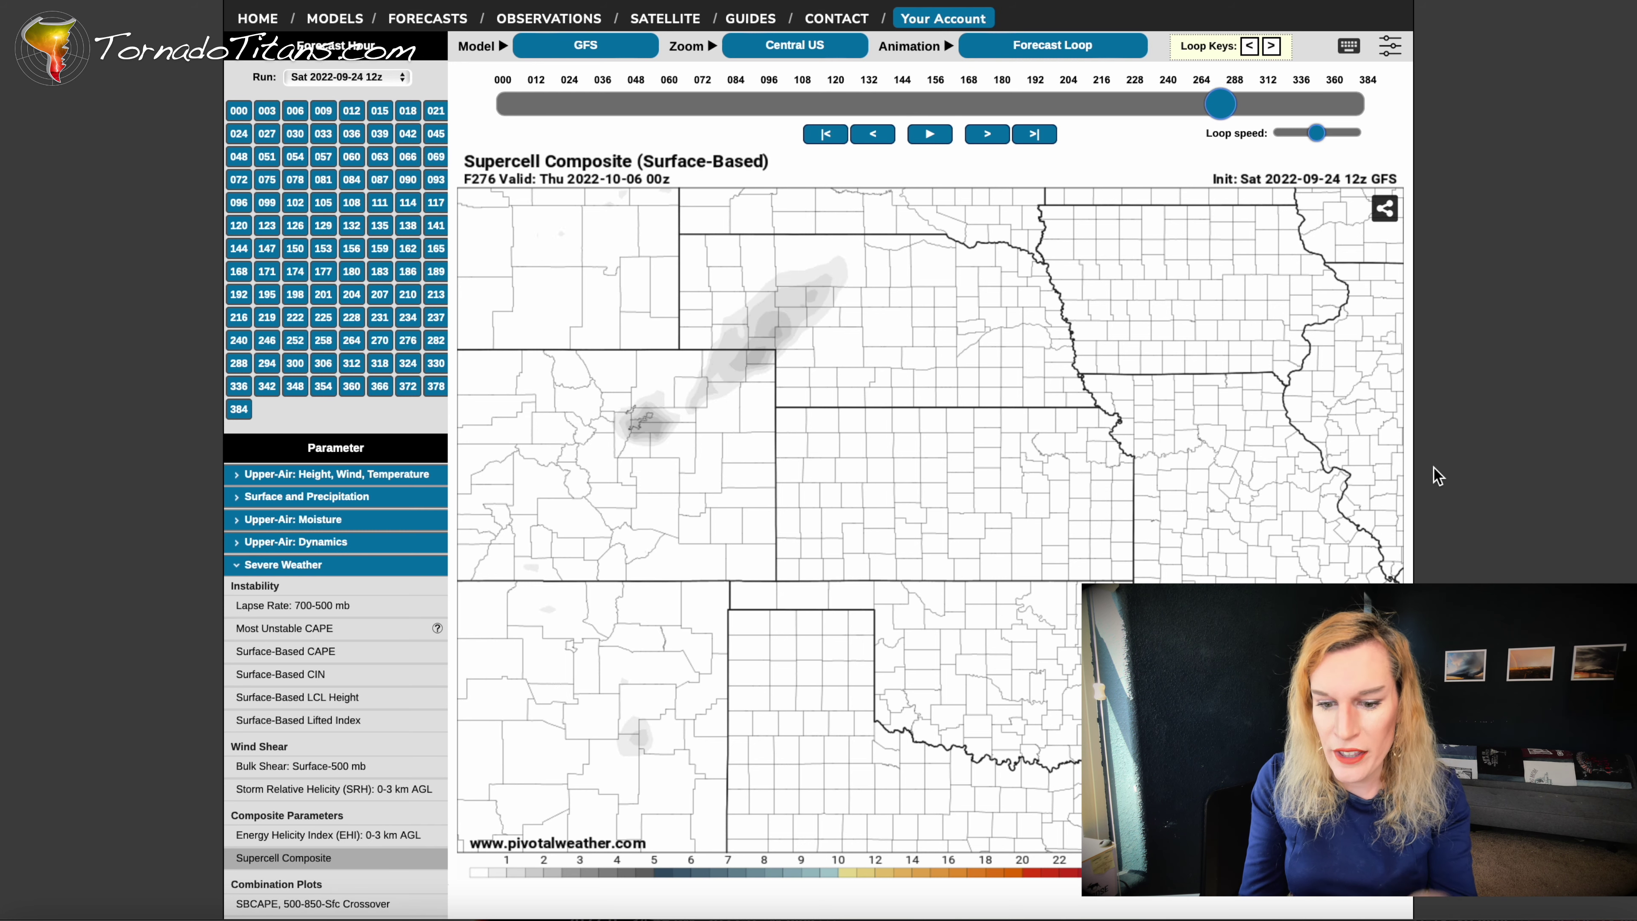
{"action": "key", "text": "Left"}
{"action": "key", "text": "Left"}
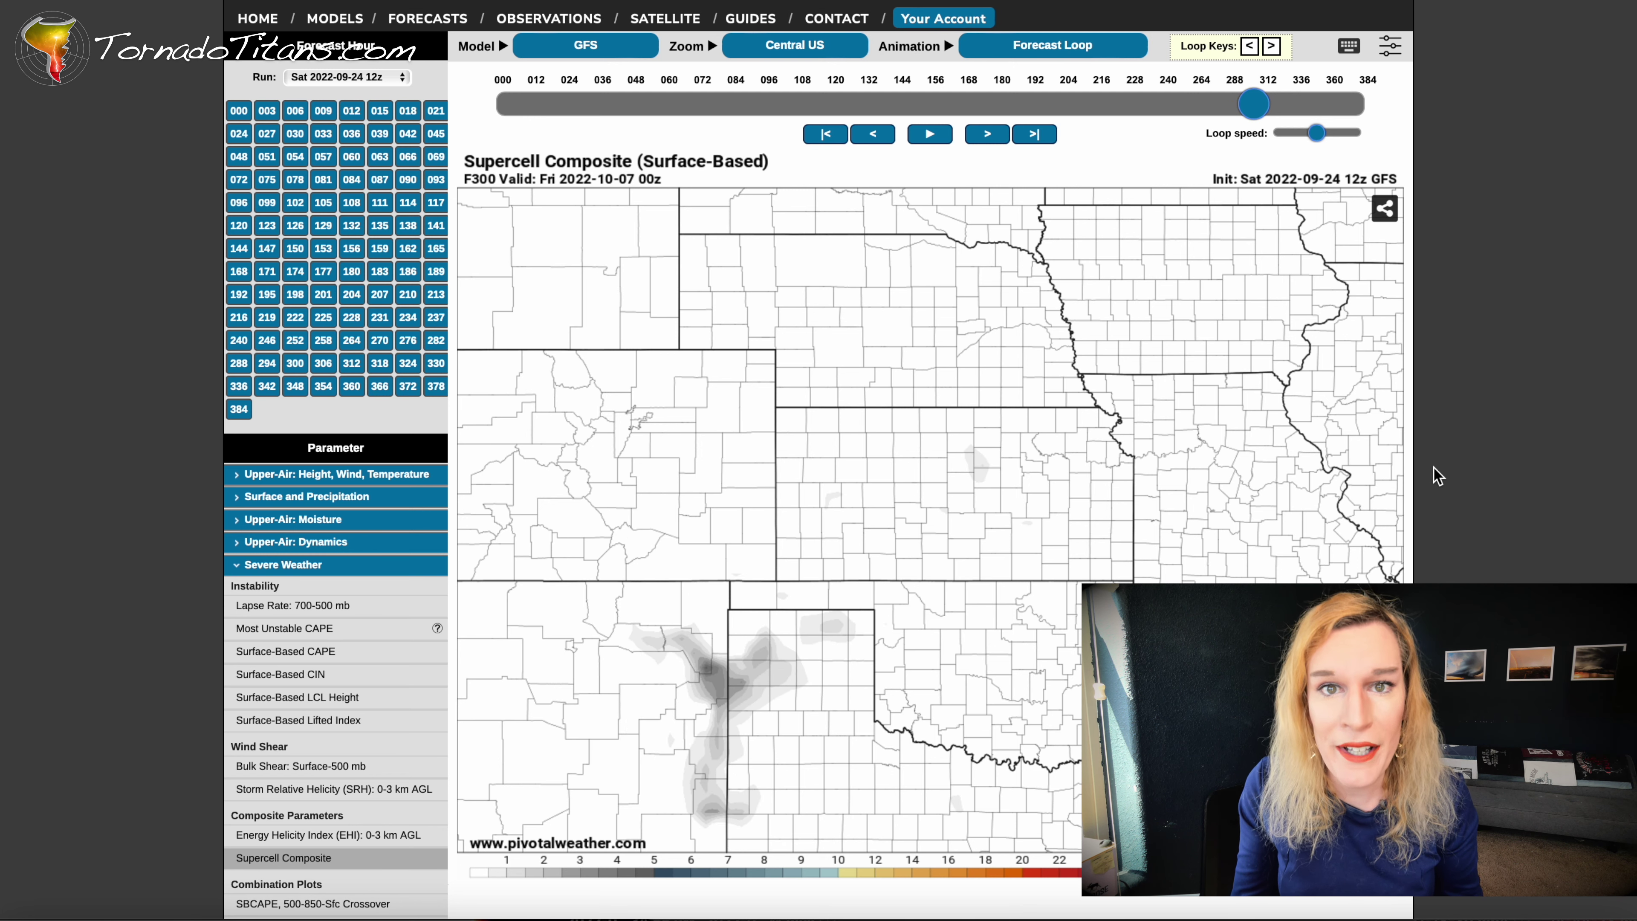
Advance the supercell composite forecast from hour 300 to hour 336
{"action": "key", "text": "Right"}
{"action": "key", "text": "Right"}
{"action": "key", "text": "Right"}
{"action": "key", "text": "Right"}
{"action": "key", "text": "Right"}
{"action": "key", "text": "Right"}
{"action": "key", "text": "Right"}
{"action": "key", "text": "Right"}
{"action": "key", "text": "Right"}
{"action": "key", "text": "Right"}
{"action": "key", "text": "Right"}
{"action": "key", "text": "Right"}
{"action": "key", "text": "Right"}
{"action": "key", "text": "Right"}
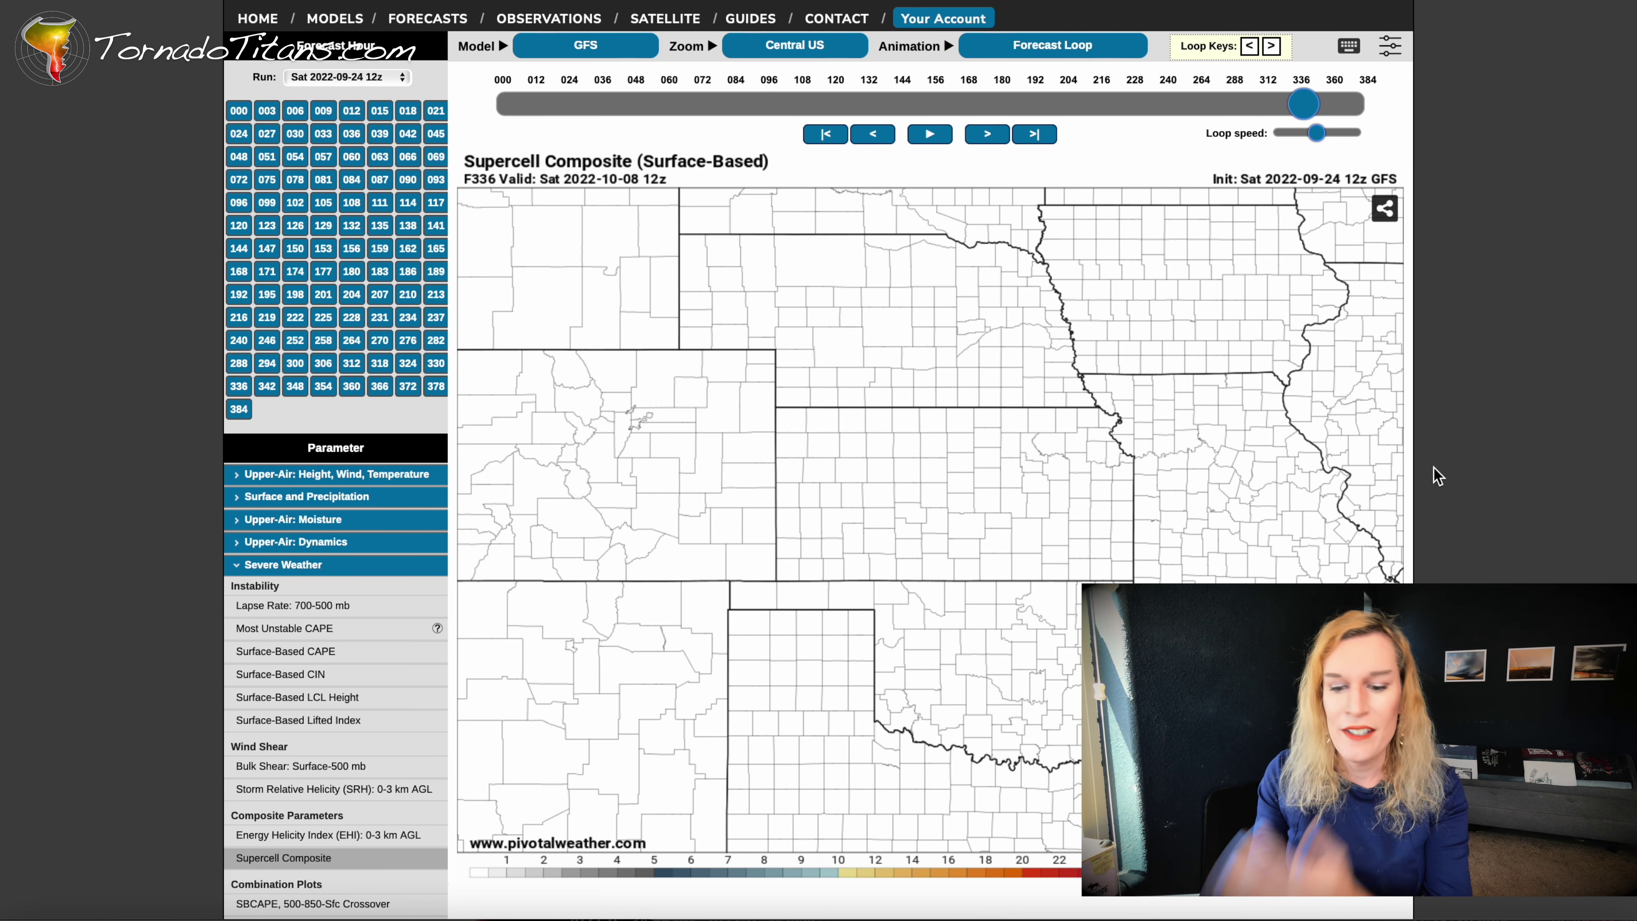
Step the supercell composite forecast backward through early October to hour 156
{"action": "key", "text": "Left"}
{"action": "key", "text": "Left"}
{"action": "key", "text": "Left"}
{"action": "key", "text": "Left"}
{"action": "key", "text": "Left"}
{"action": "key", "text": "Left"}
{"action": "key", "text": "Left"}
{"action": "key", "text": "Left"}
{"action": "key", "text": "Left"}
{"action": "key", "text": "Left"}
{"action": "key", "text": "Left"}
{"action": "key", "text": "Left"}
{"action": "key", "text": "Left"}
{"action": "key", "text": "Left"}
{"action": "key", "text": "Left"}
{"action": "key", "text": "Left"}
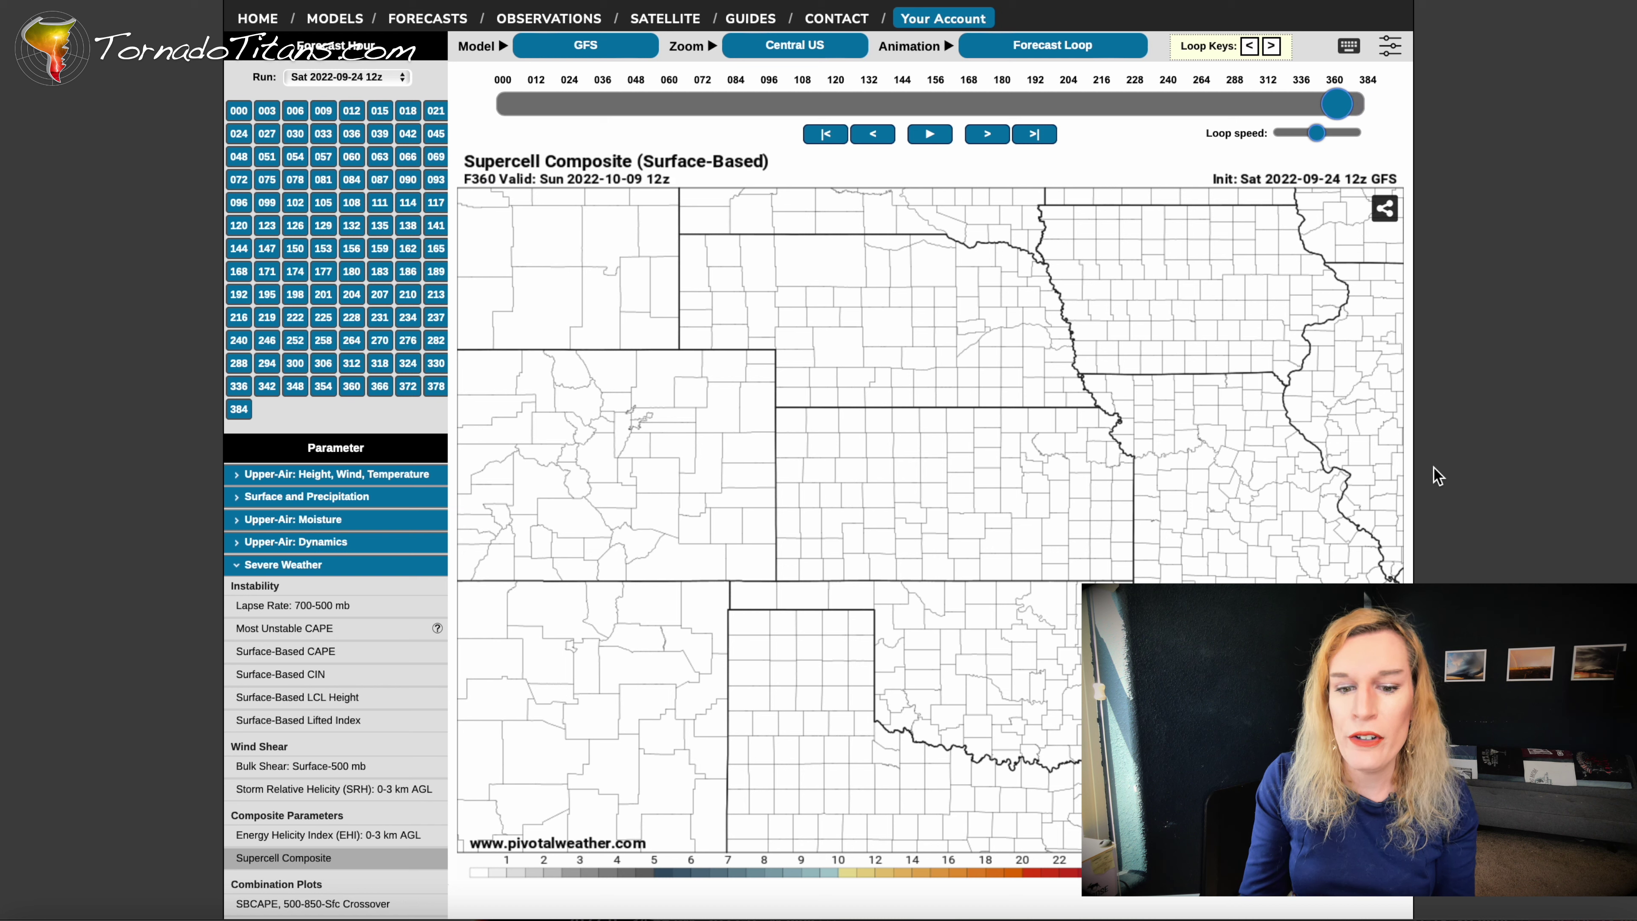
{"action": "key", "text": "Left"}
{"action": "key", "text": "Left"}
{"action": "key", "text": "Left"}
{"action": "key", "text": "Left"}
{"action": "key", "text": "Left"}
{"action": "key", "text": "Left"}
{"action": "key", "text": "Left"}
{"action": "key", "text": "Left"}
{"action": "key", "text": "Left"}
{"action": "key", "text": "Left"}
{"action": "key", "text": "Left"}
{"action": "key", "text": "Left"}
{"action": "key", "text": "Left"}
{"action": "key", "text": "Left"}
{"action": "key", "text": "Left"}
{"action": "key", "text": "Left"}
{"action": "key", "text": "Left"}
{"action": "key", "text": "Left"}
{"action": "key", "text": "Left"}
{"action": "key", "text": "Left"}
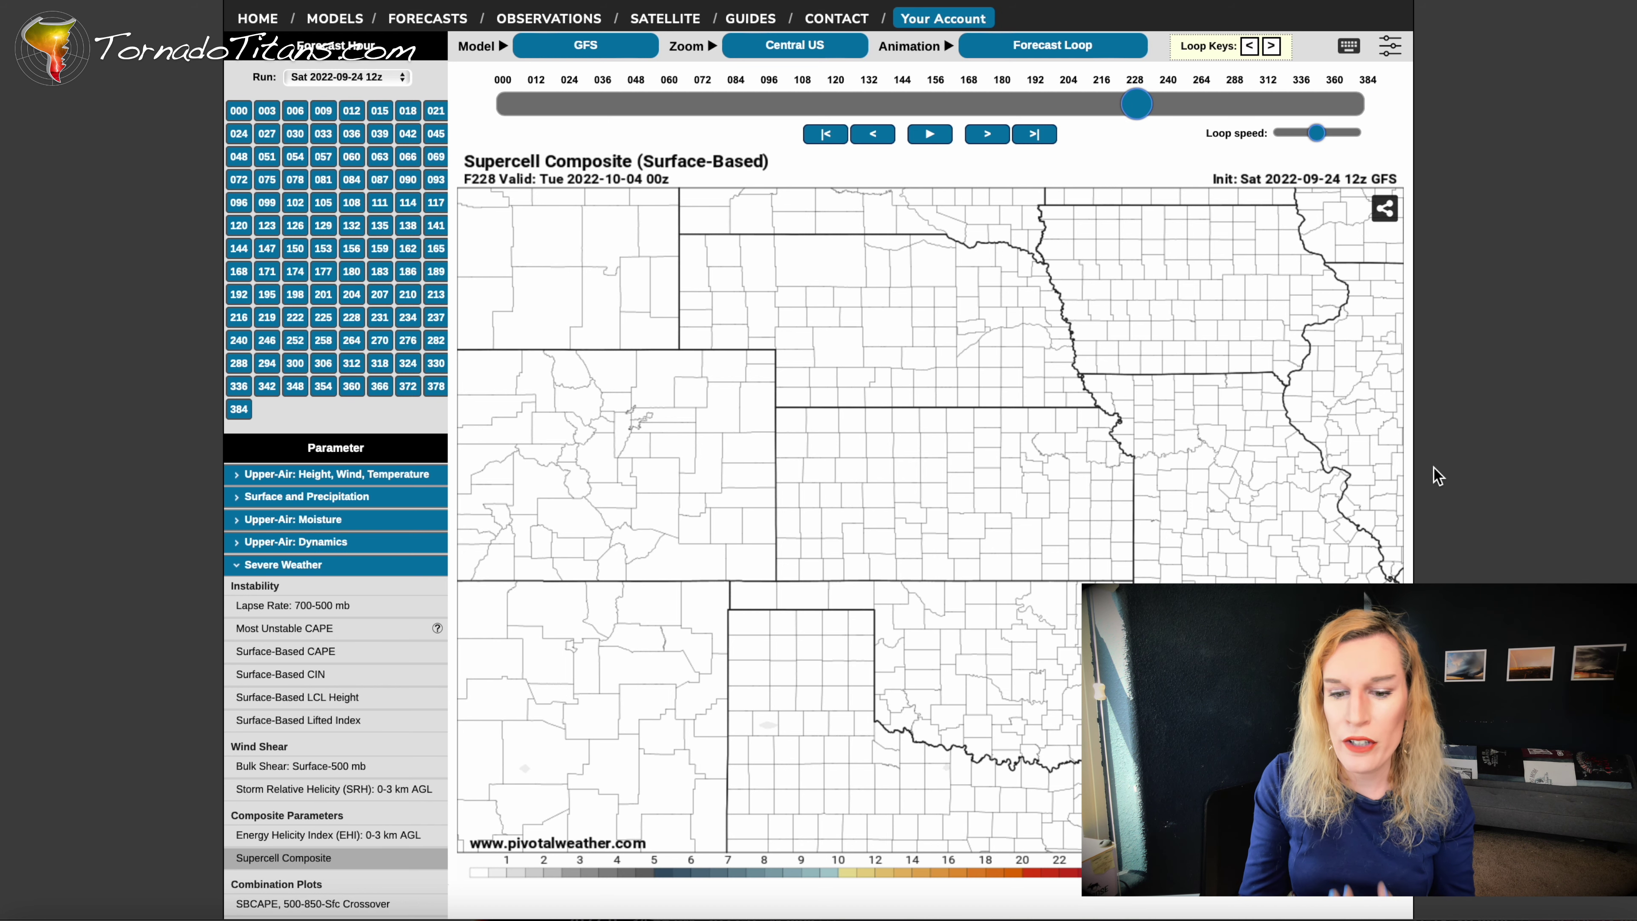
{"action": "key", "text": "Left"}
{"action": "key", "text": "Left"}
{"action": "key", "text": "Left"}
{"action": "key", "text": "Left"}
{"action": "key", "text": "Left"}
{"action": "key", "text": "Left"}
{"action": "key", "text": "Left"}
{"action": "key", "text": "Left"}
{"action": "key", "text": "Left"}
{"action": "key", "text": "Left"}
{"action": "key", "text": "Left"}
{"action": "key", "text": "Left"}
{"action": "key", "text": "Left"}
{"action": "key", "text": "Left"}
{"action": "key", "text": "Left"}
{"action": "key", "text": "Left"}
{"action": "key", "text": "Left"}
{"action": "key", "text": "Left"}
{"action": "key", "text": "Left"}
{"action": "key", "text": "Left"}
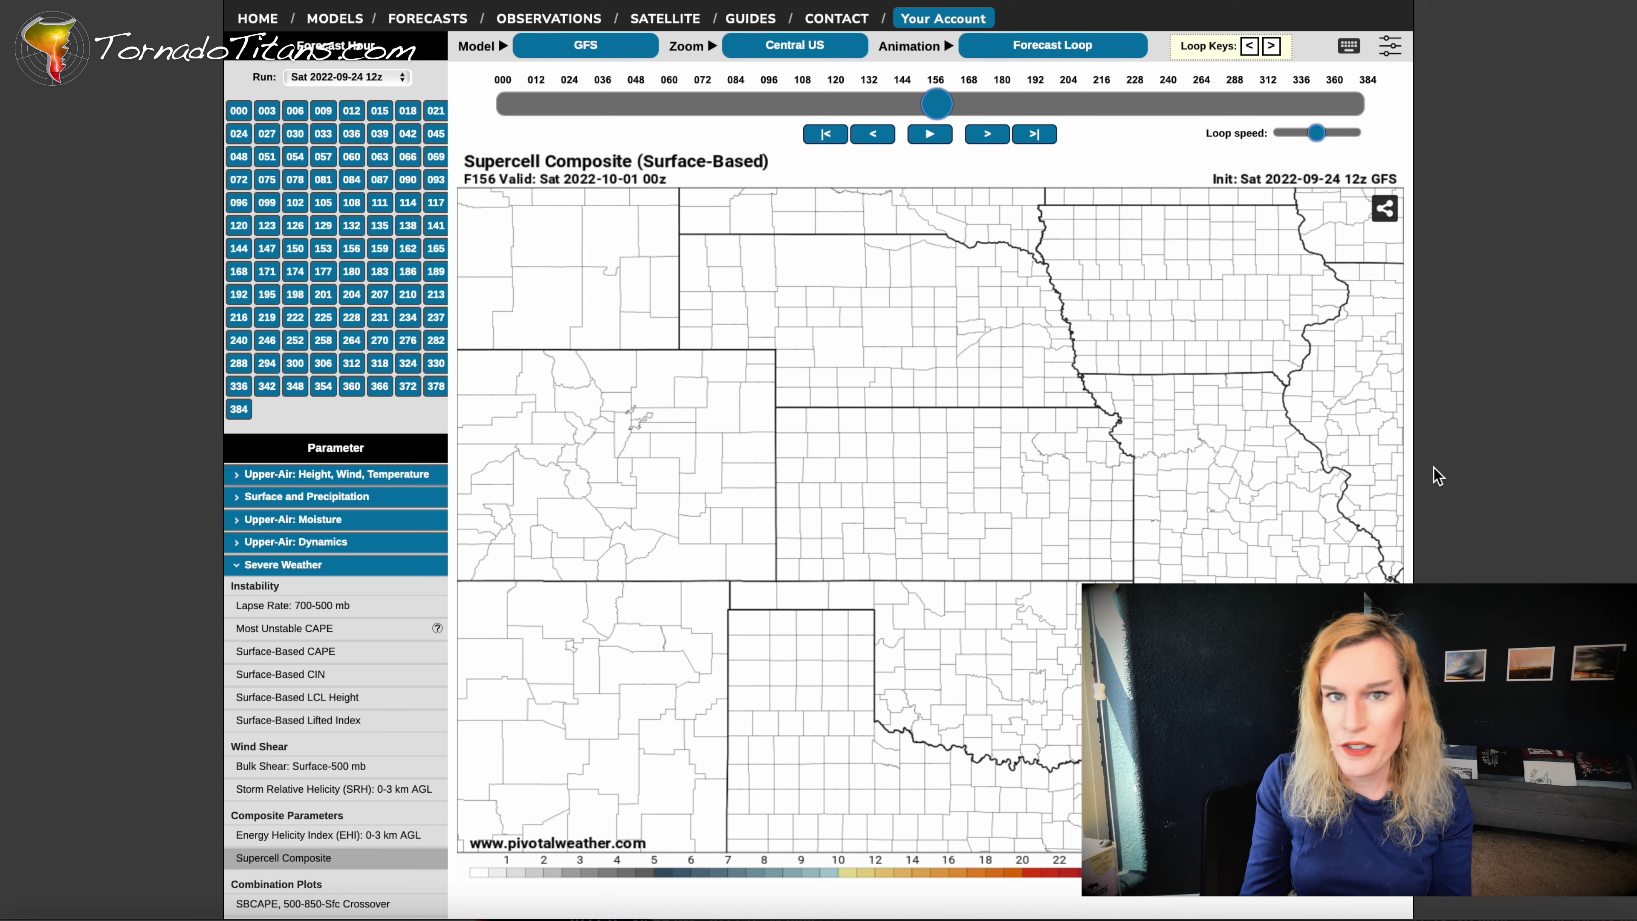
Step the GFS supercell composite forecast for the Central US backward from hour 156 into late September
{"action": "key", "text": "Left"}
{"action": "key", "text": "Left"}
{"action": "key", "text": "Left"}
{"action": "key", "text": "Left"}
{"action": "key", "text": "Left"}
{"action": "key", "text": "Left"}
{"action": "key", "text": "Left"}
{"action": "key", "text": "Left"}
{"action": "key", "text": "Left"}
{"action": "key", "text": "Left"}
{"action": "key", "text": "Left"}
{"action": "key", "text": "Left"}
{"action": "key", "text": "Left"}
{"action": "key", "text": "Left"}
{"action": "key", "text": "Left"}
{"action": "key", "text": "Left"}
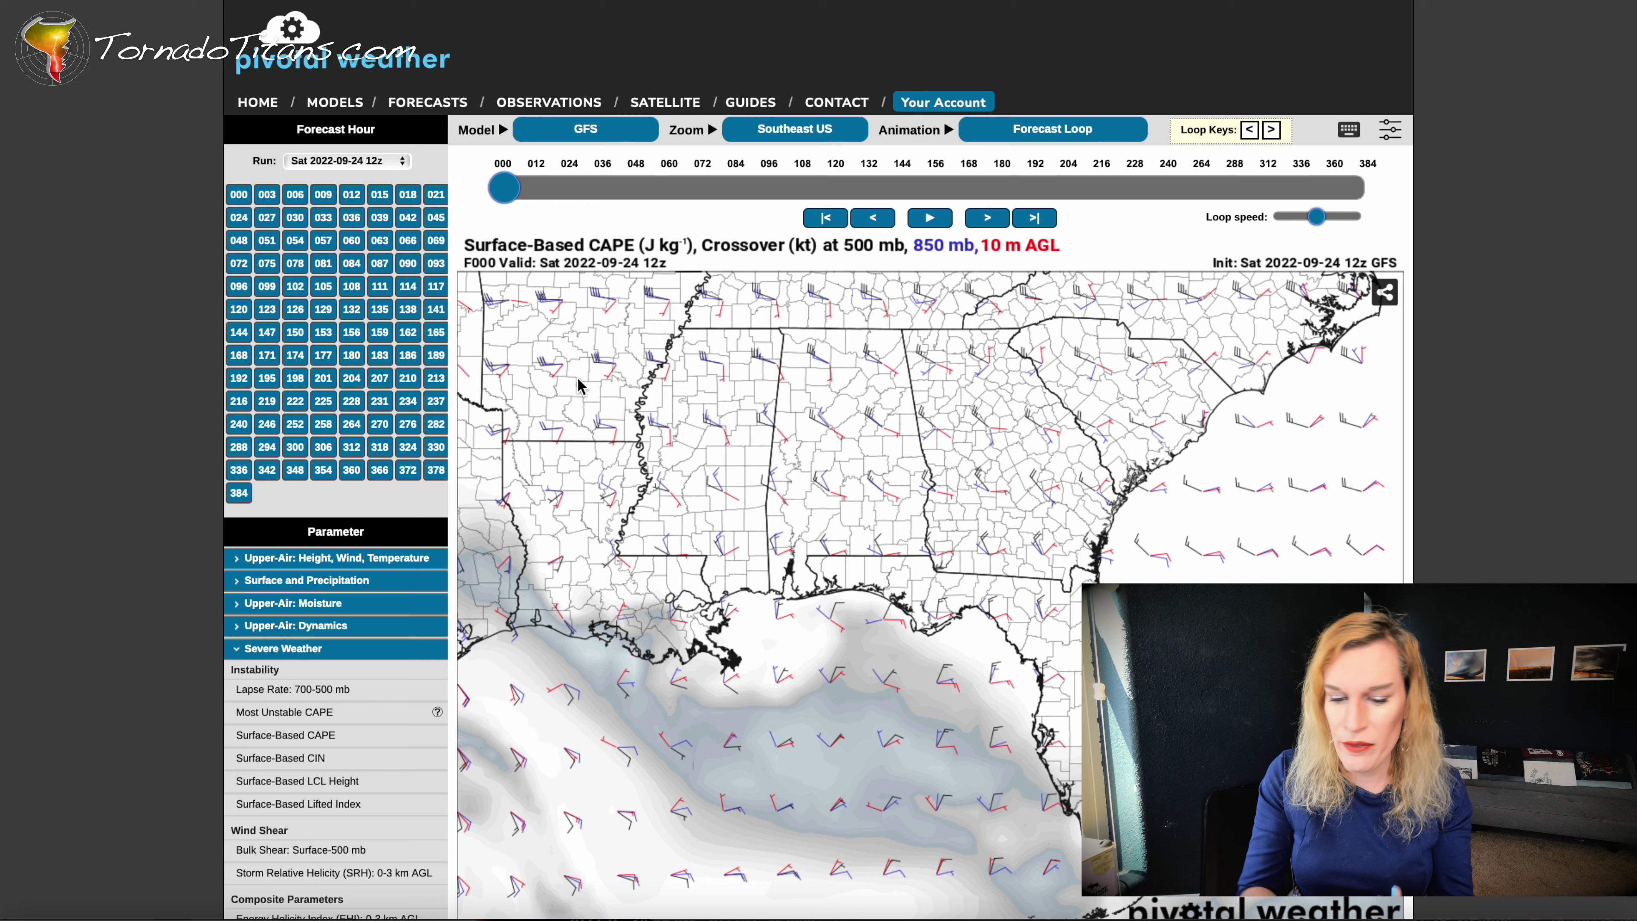
Step the Southeast US surface-based CAPE crossover forecast forward from hour 000 and come back to hour 042
{"action": "key", "text": "Right"}
{"action": "key", "text": "Right"}
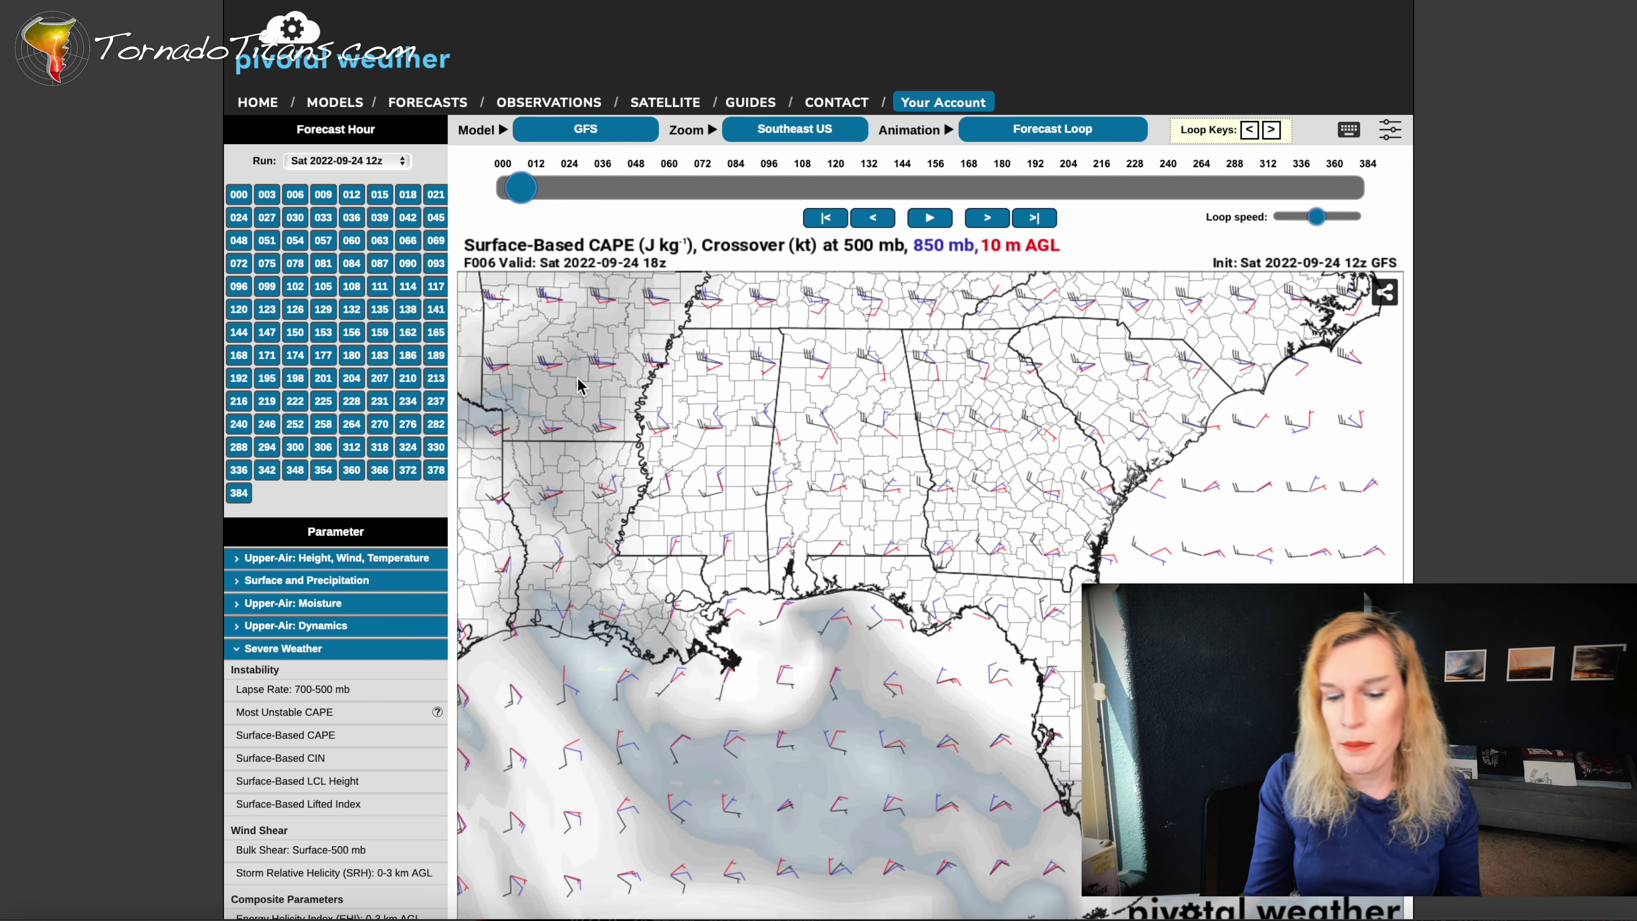
{"action": "key", "text": "Right"}
{"action": "key", "text": "Right"}
{"action": "key", "text": "Right"}
{"action": "key", "text": "Right"}
{"action": "key", "text": "Right"}
{"action": "key", "text": "Right"}
{"action": "key", "text": "Right"}
{"action": "key", "text": "Right"}
{"action": "key", "text": "Right"}
{"action": "key", "text": "Right"}
{"action": "key", "text": "Right"}
{"action": "key", "text": "Right"}
{"action": "key", "text": "Right"}
{"action": "key", "text": "Right"}
{"action": "key", "text": "Right"}
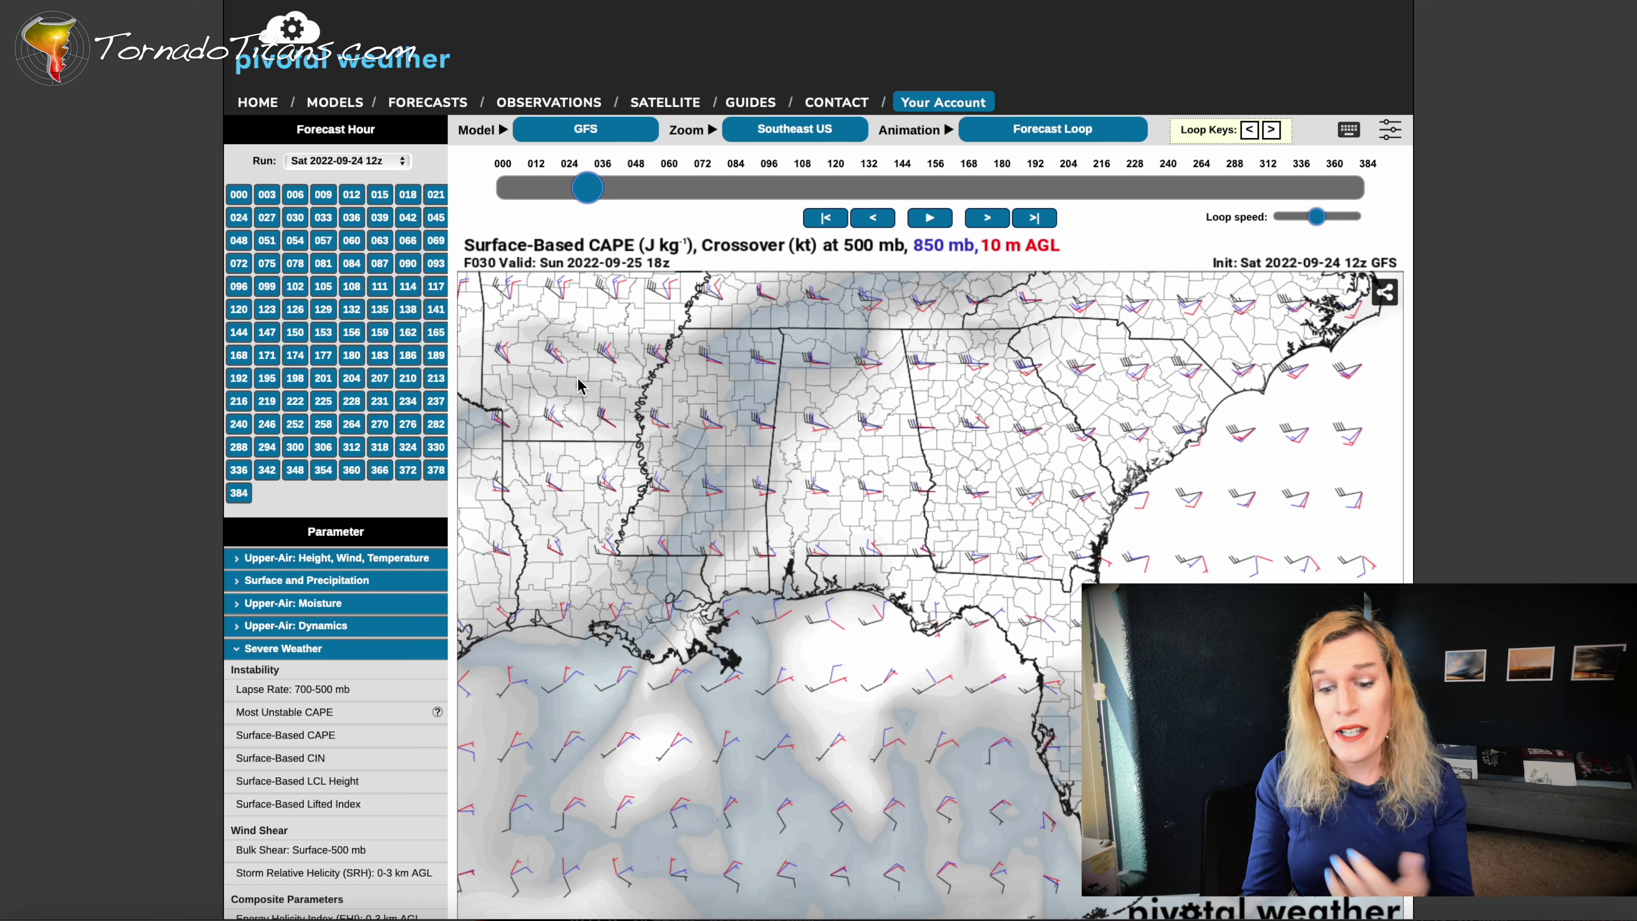
{"action": "key", "text": "Left"}
{"action": "key", "text": "Left"}
{"action": "key", "text": "Left"}
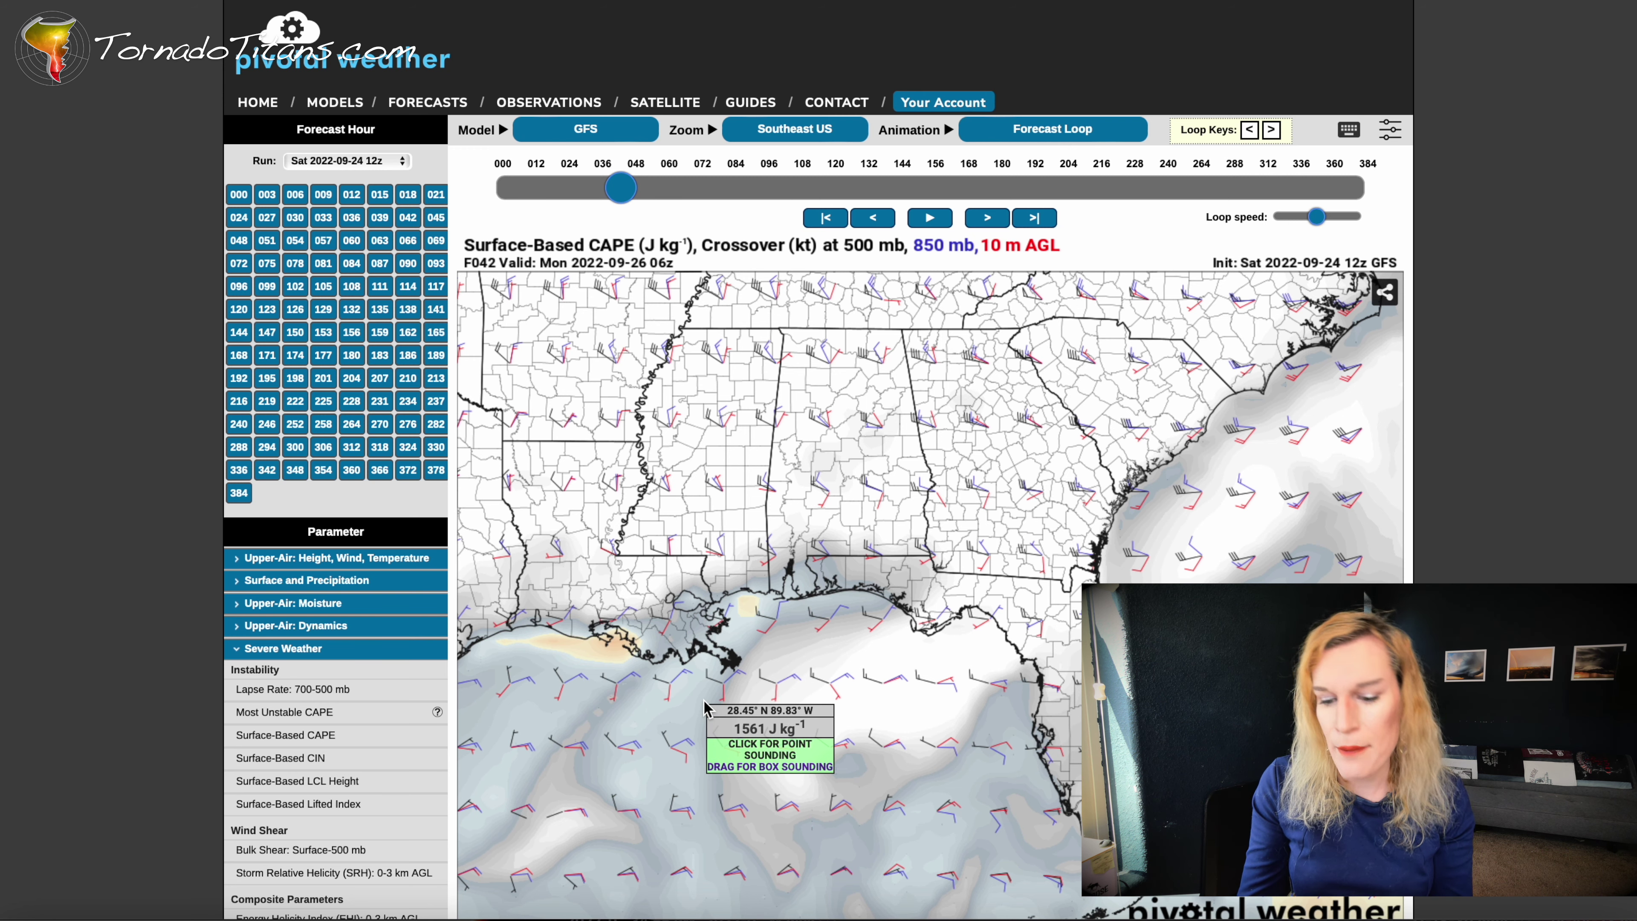
Advance the Southeast US CAPE crossover forecast three time steps beyond hour 042
{"action": "scroll", "coordinate": [704, 708], "scroll_direction": "down", "scroll_amount": 2}
{"action": "key", "text": "Right"}
{"action": "key", "text": "Right"}
{"action": "key", "text": "Right"}
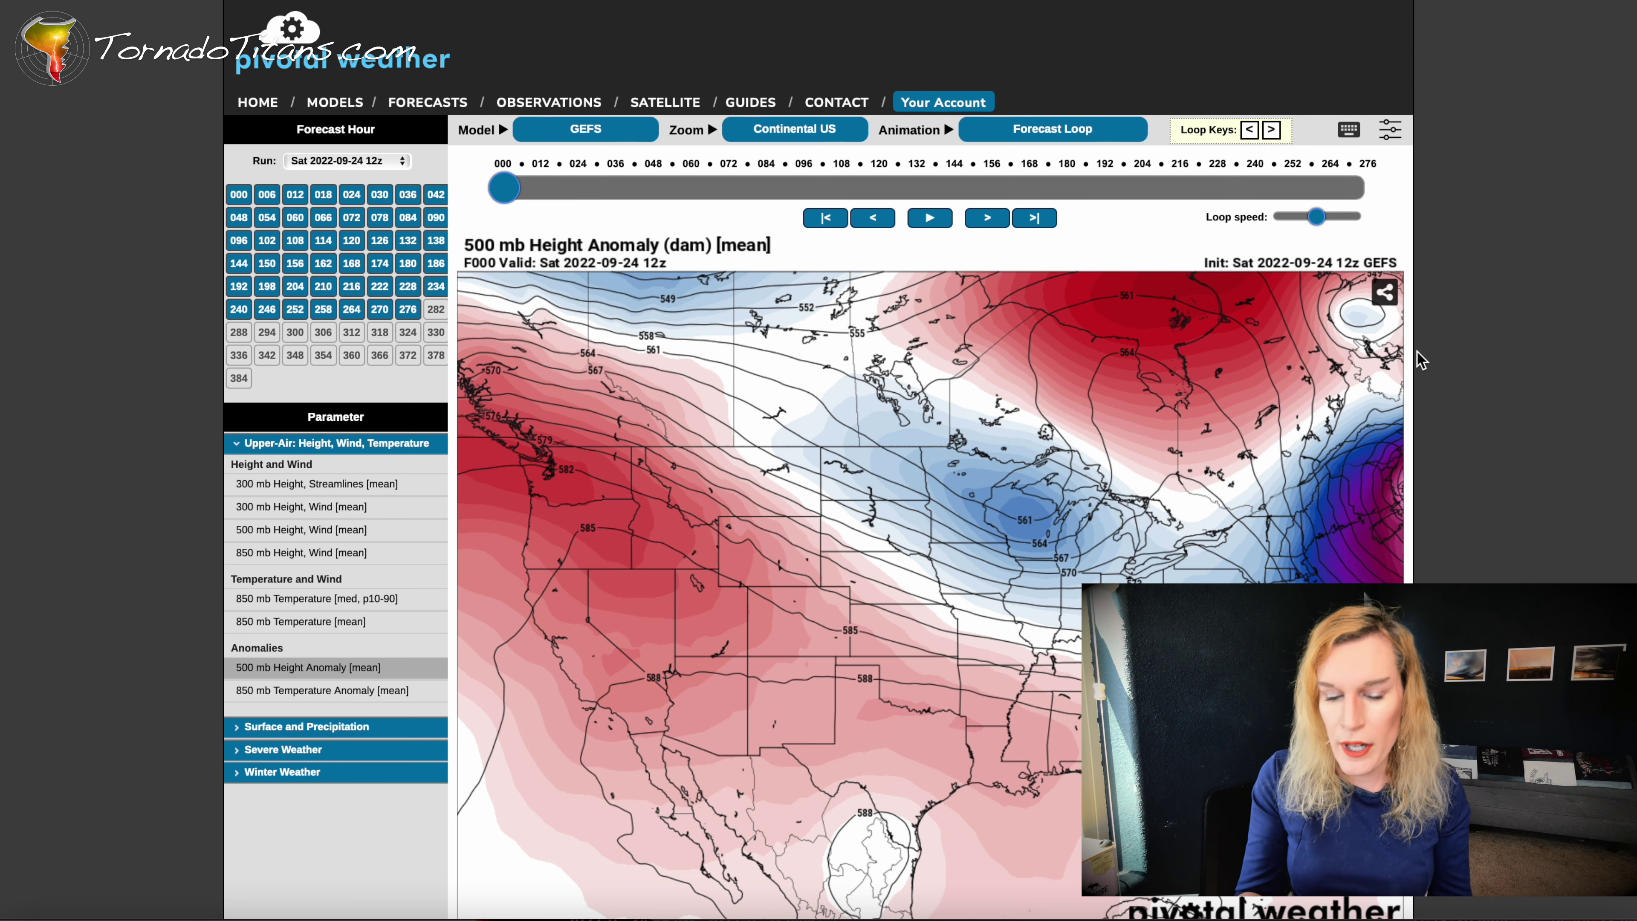
Step the GEFS mean 500 mb height anomaly forecast for the Continental US backward one frame
{"action": "key", "text": "Left"}
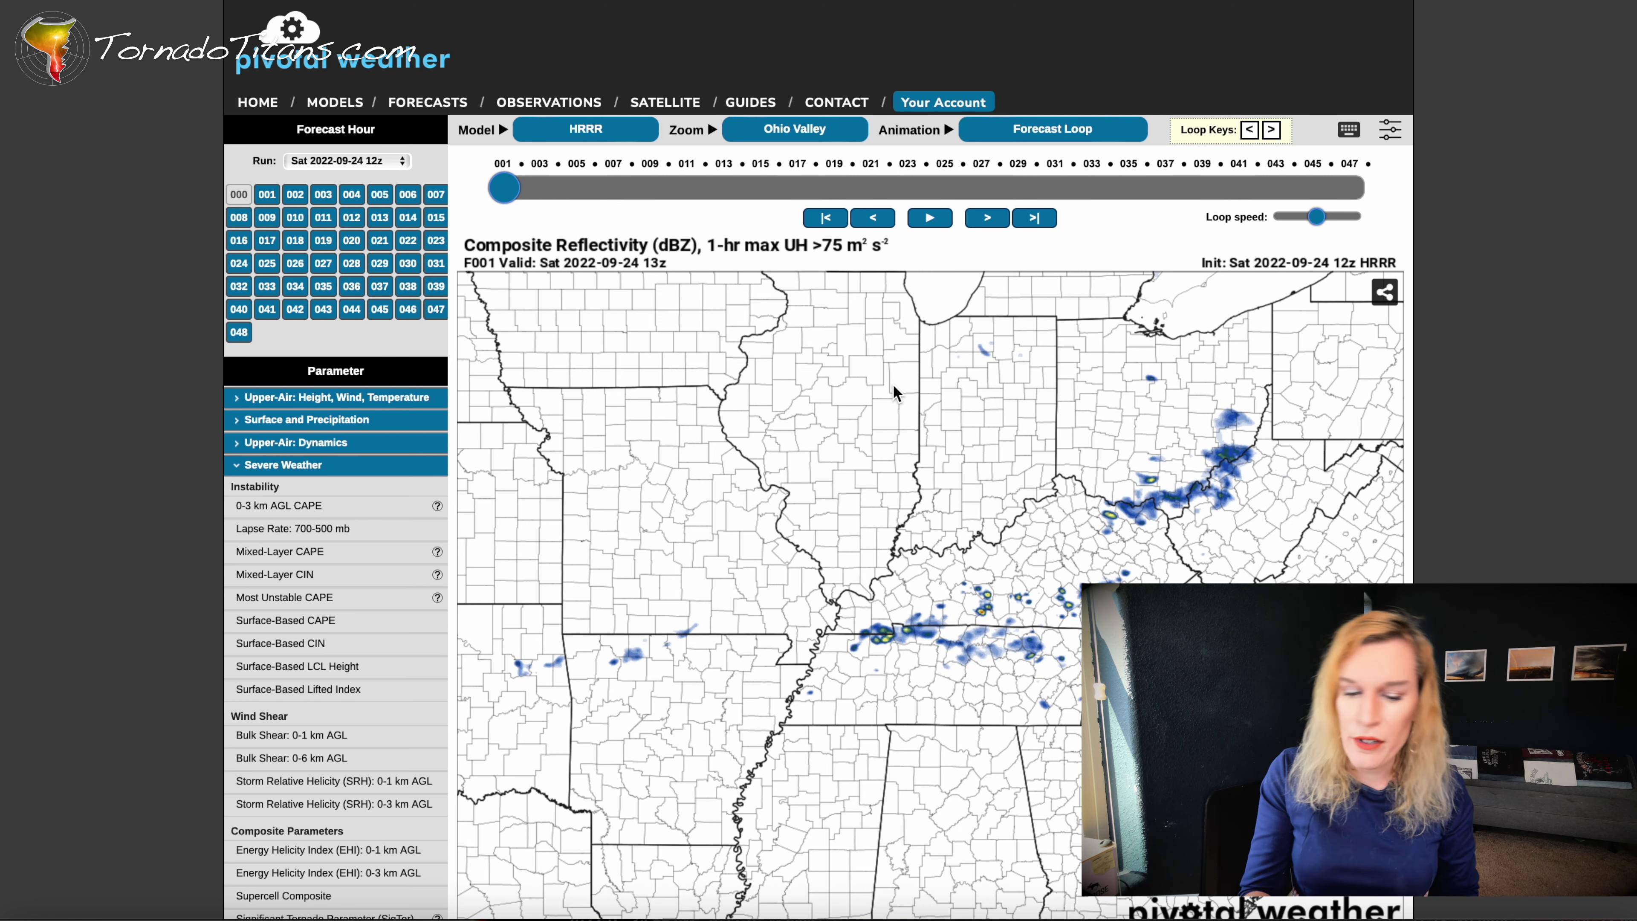
Bring the HRRR Ohio Valley composite reflectivity to hour 012 and view a point sounding for the storms in southeast Missouri
{"action": "key", "text": "Left"}
{"action": "key", "text": "Left"}
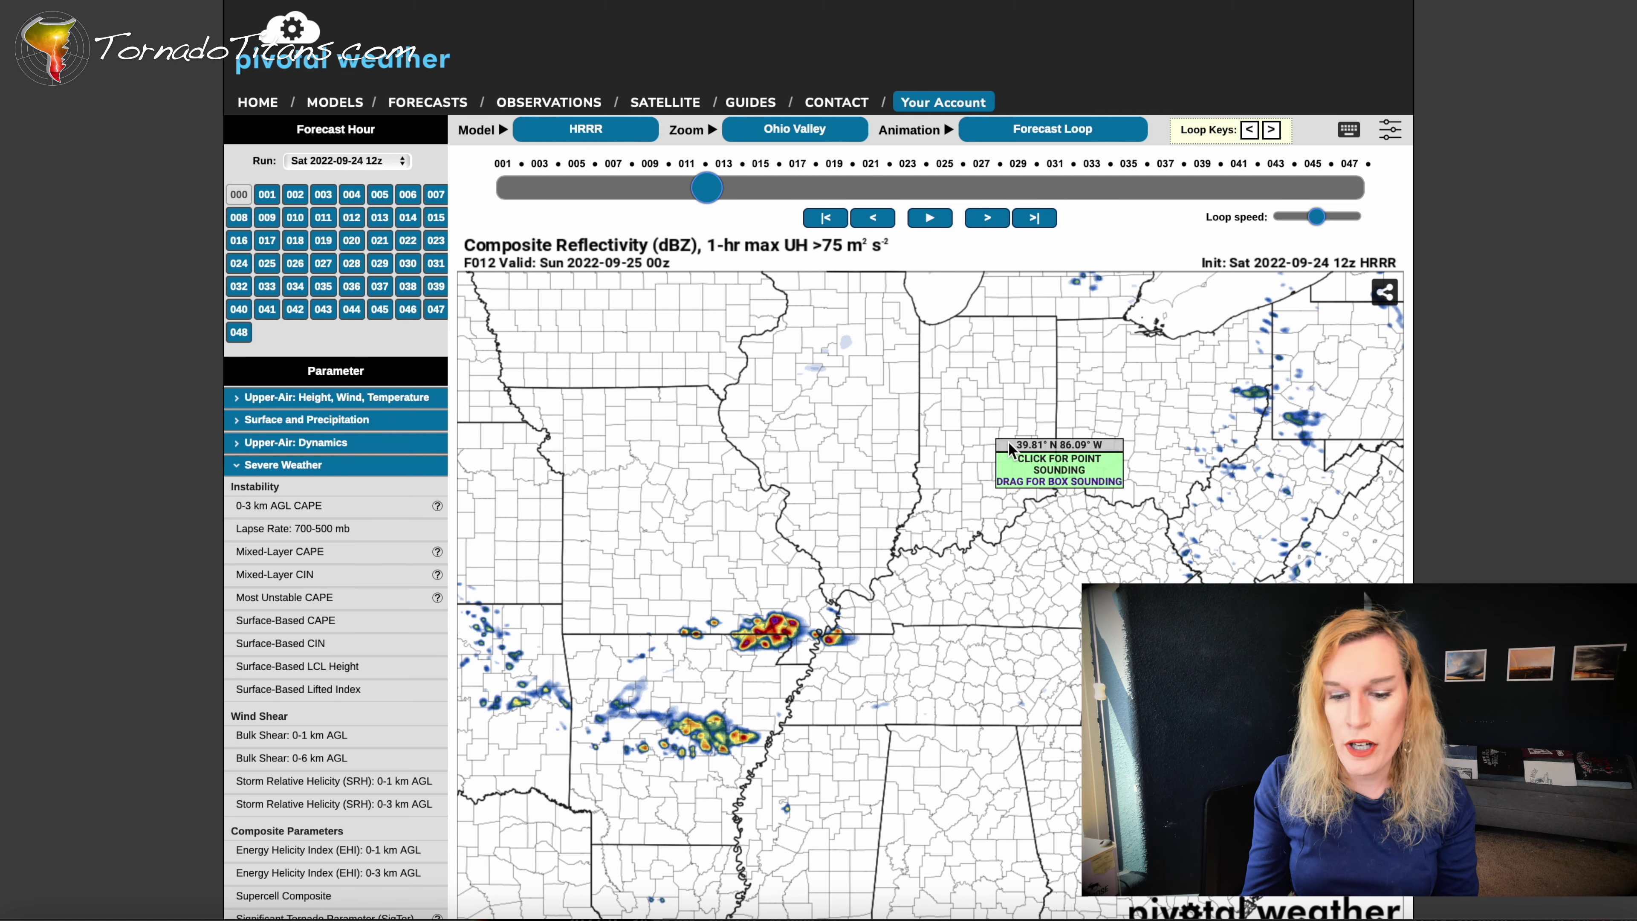
{"action": "left_click", "coordinate": [776, 625]}
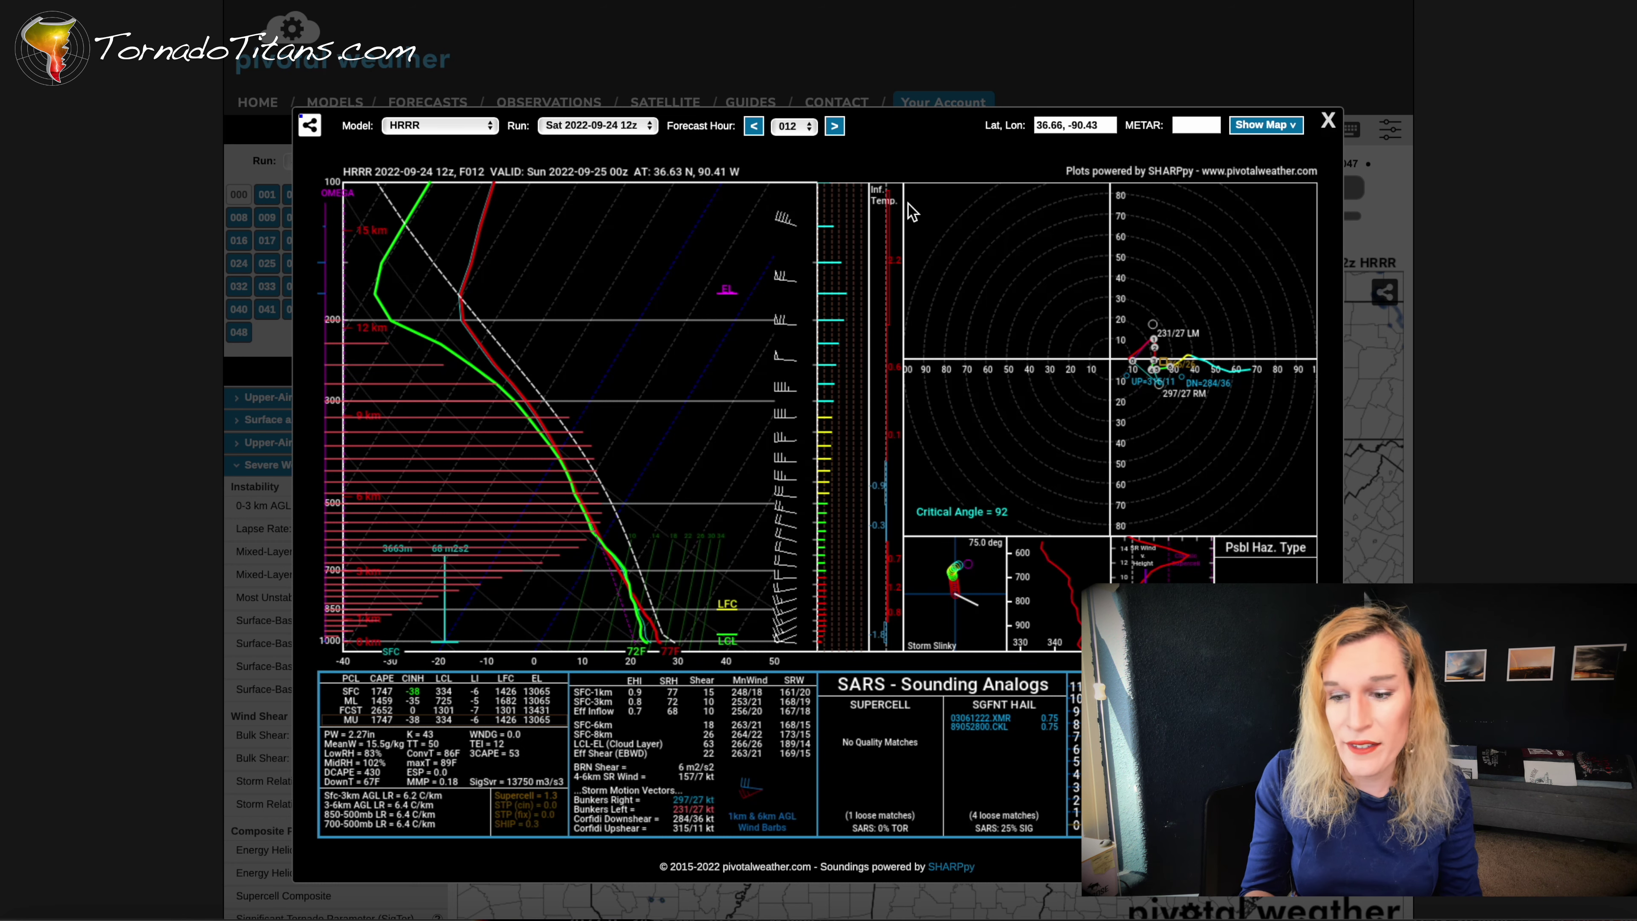
{"action": "left_click", "coordinate": [1327, 121]}
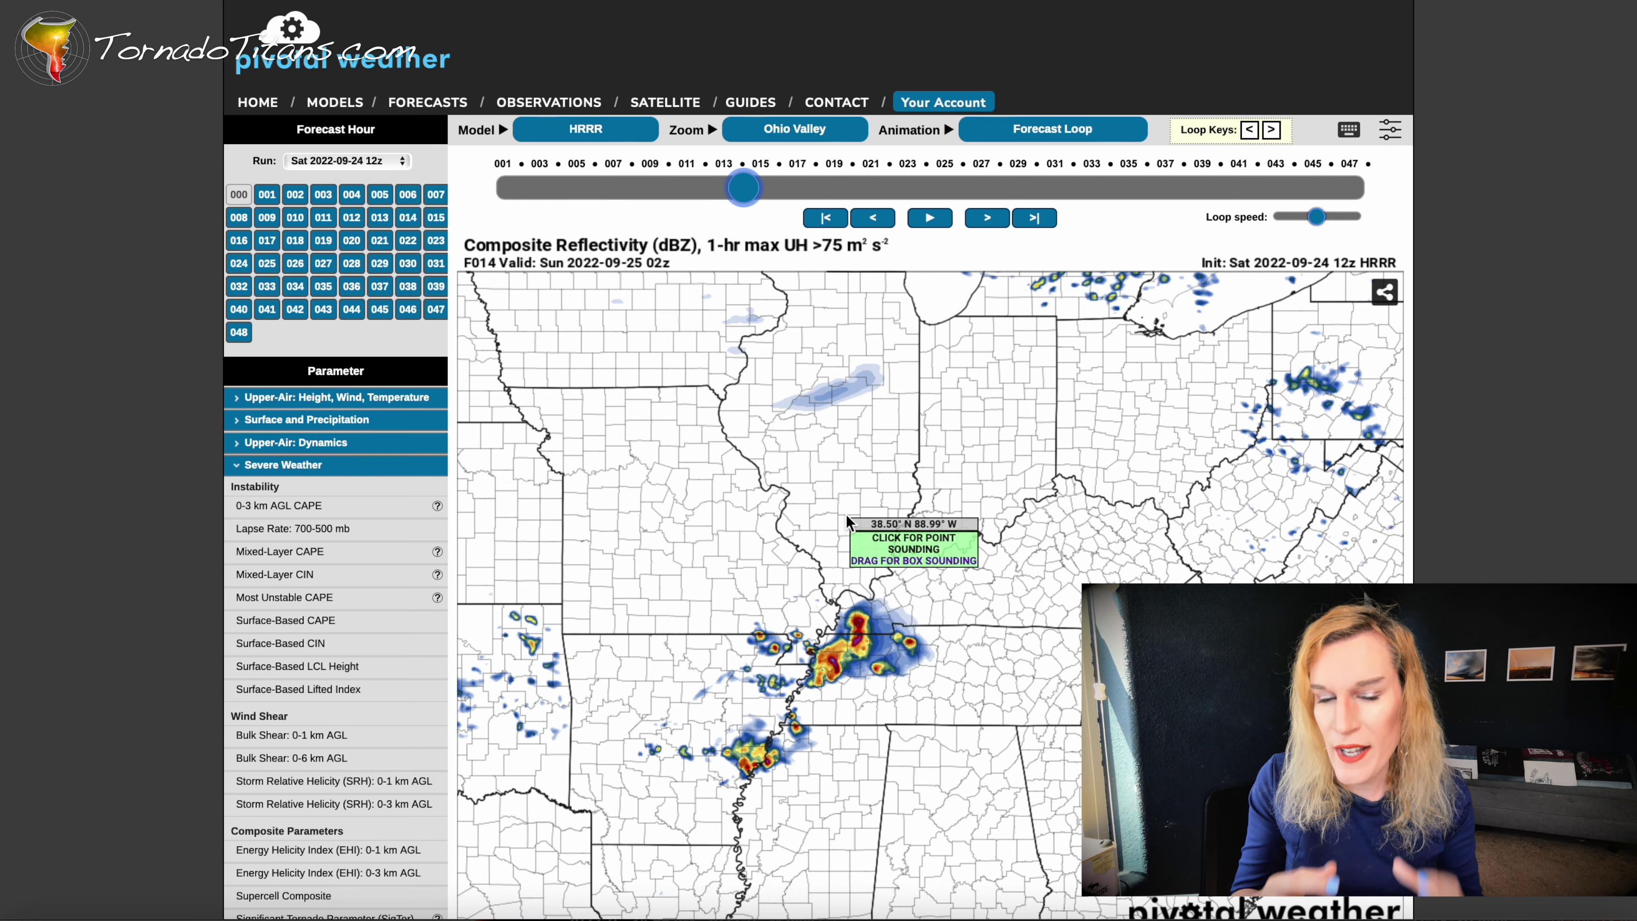
View the HRRR hour 014 point sounding in western Tennessee, southeast of the storms, and return to the reflectivity map
{"action": "left_click", "coordinate": [858, 713]}
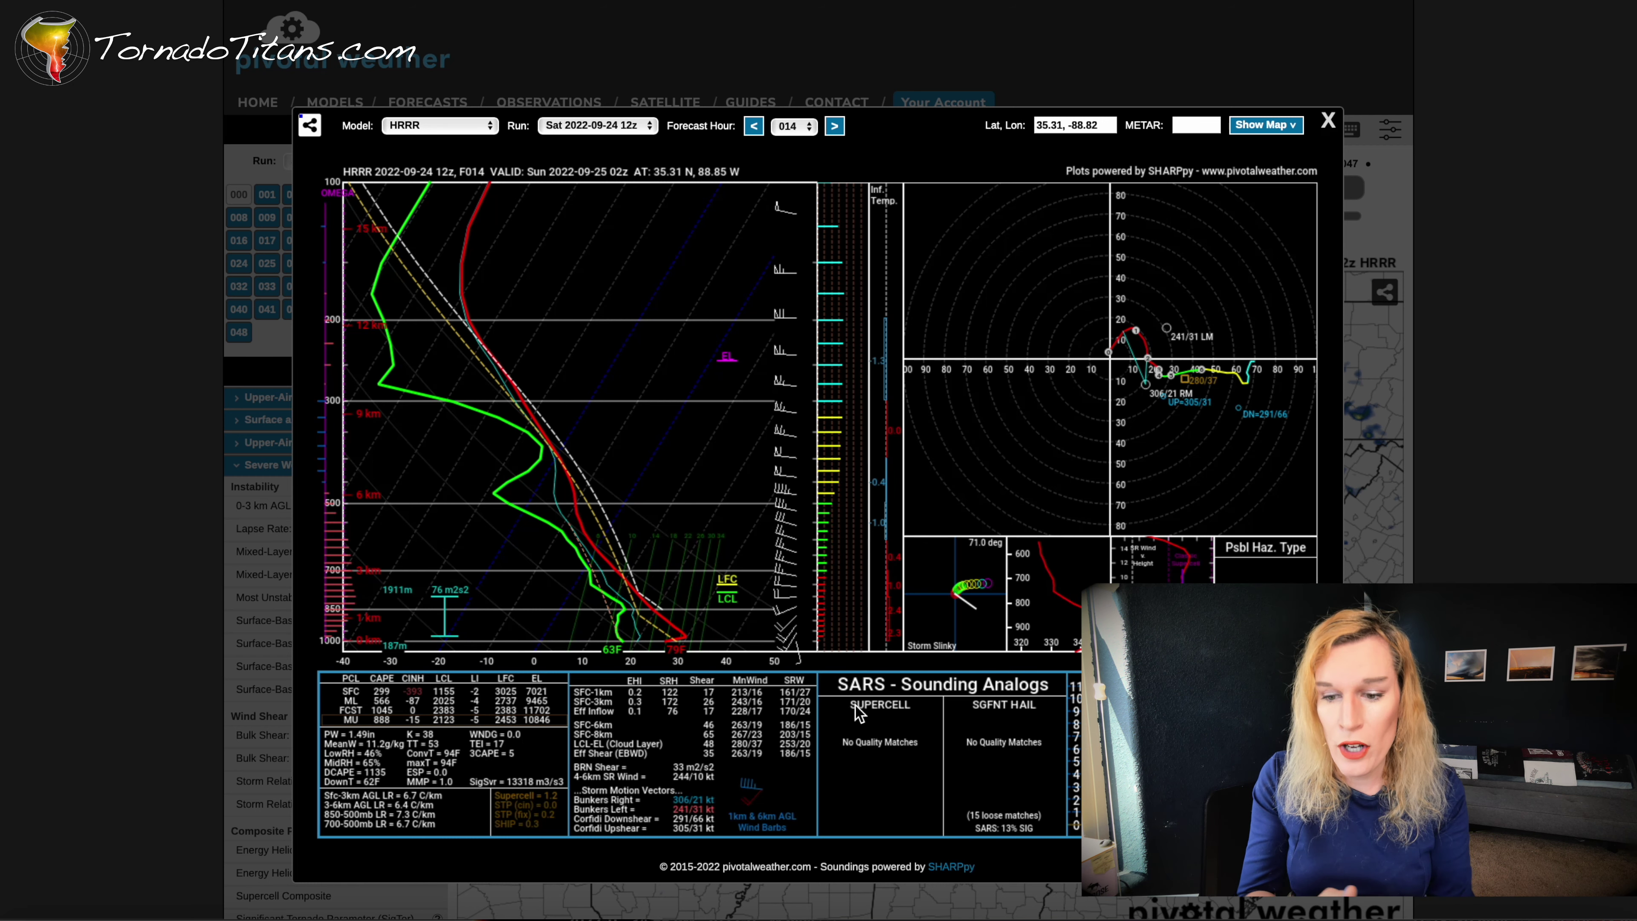
{"action": "left_click", "coordinate": [1328, 121]}
{"action": "left_click", "coordinate": [1338, 133]}
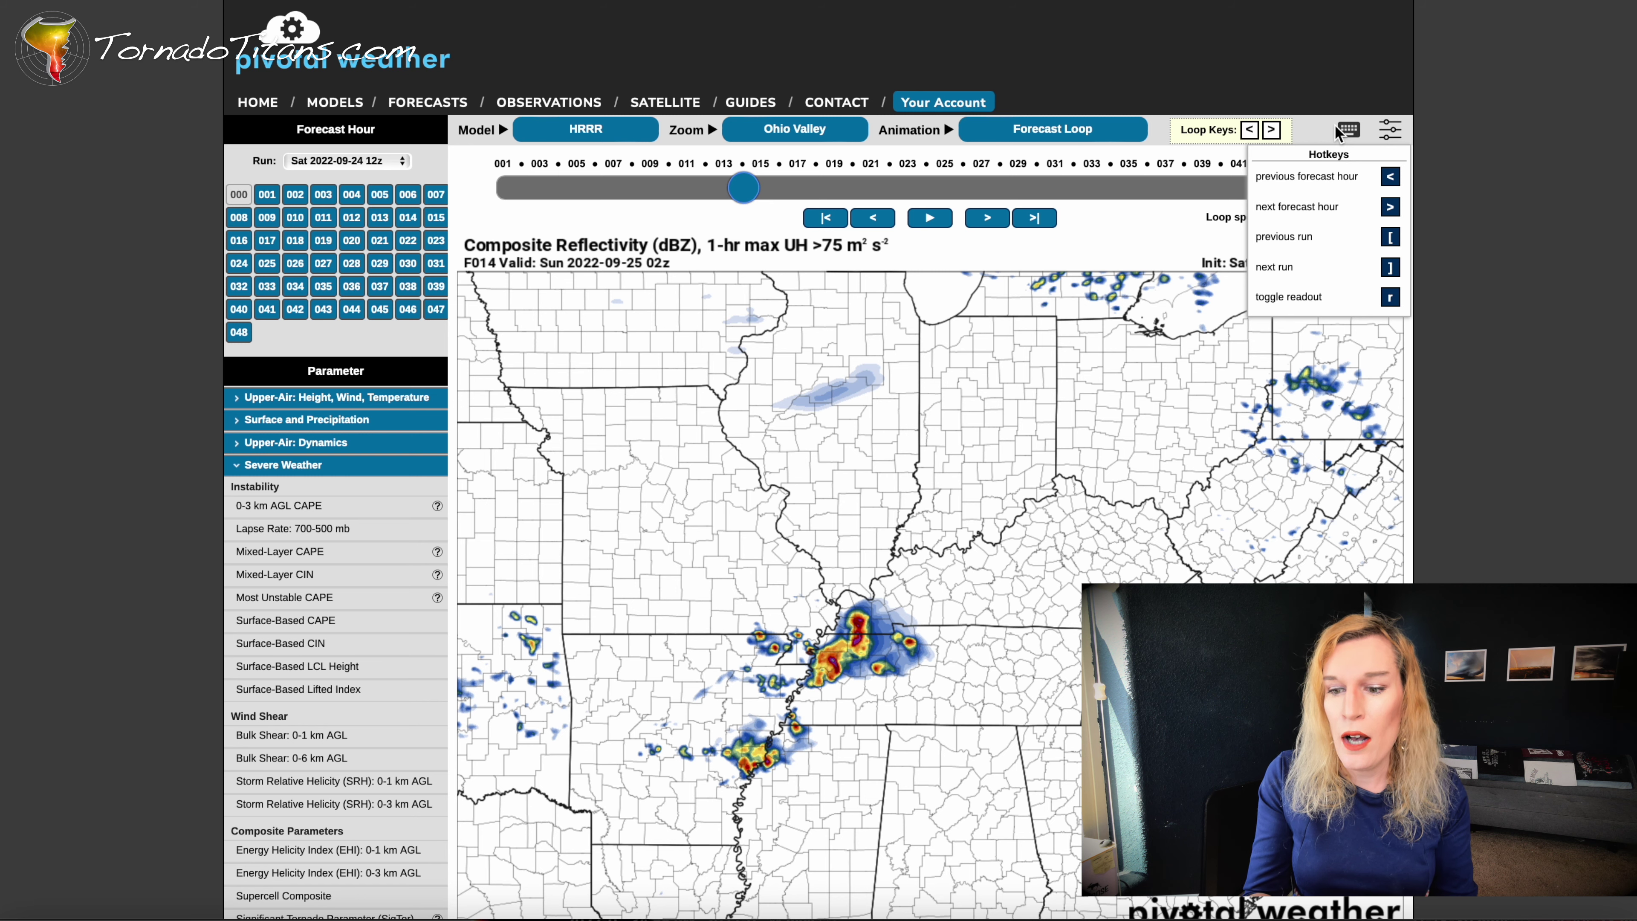
{"action": "left_click", "coordinate": [1338, 133]}
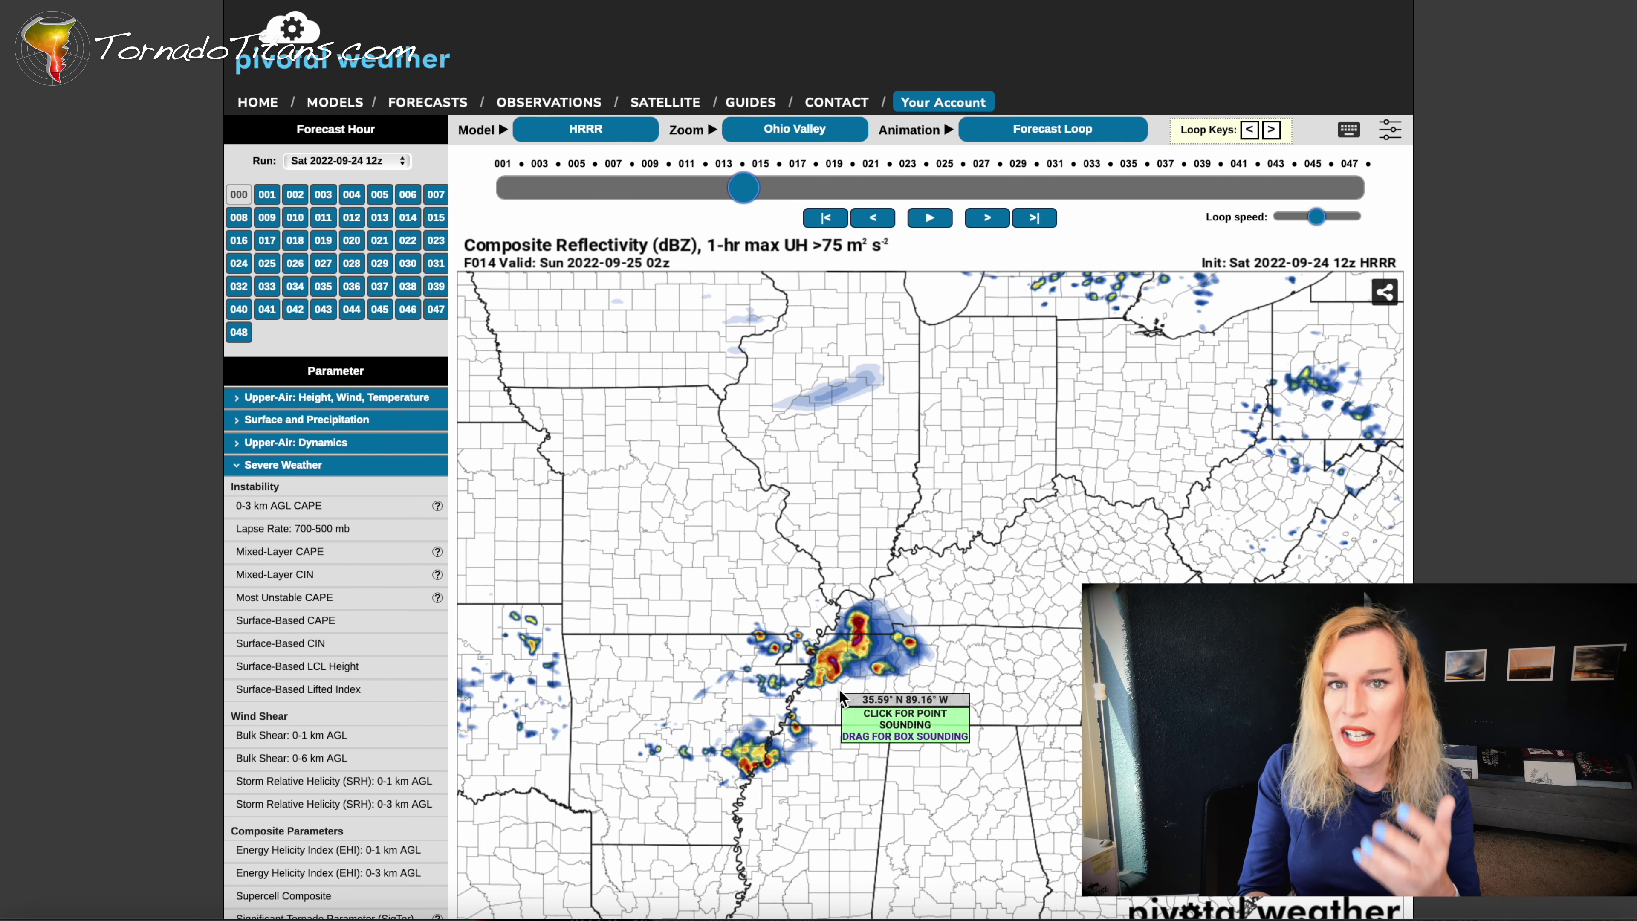
Request an HRRR hour 014 box sounding for a small area of western Tennessee
{"action": "left_click_drag", "start_coordinate": [836, 687], "coordinate": [867, 720]}
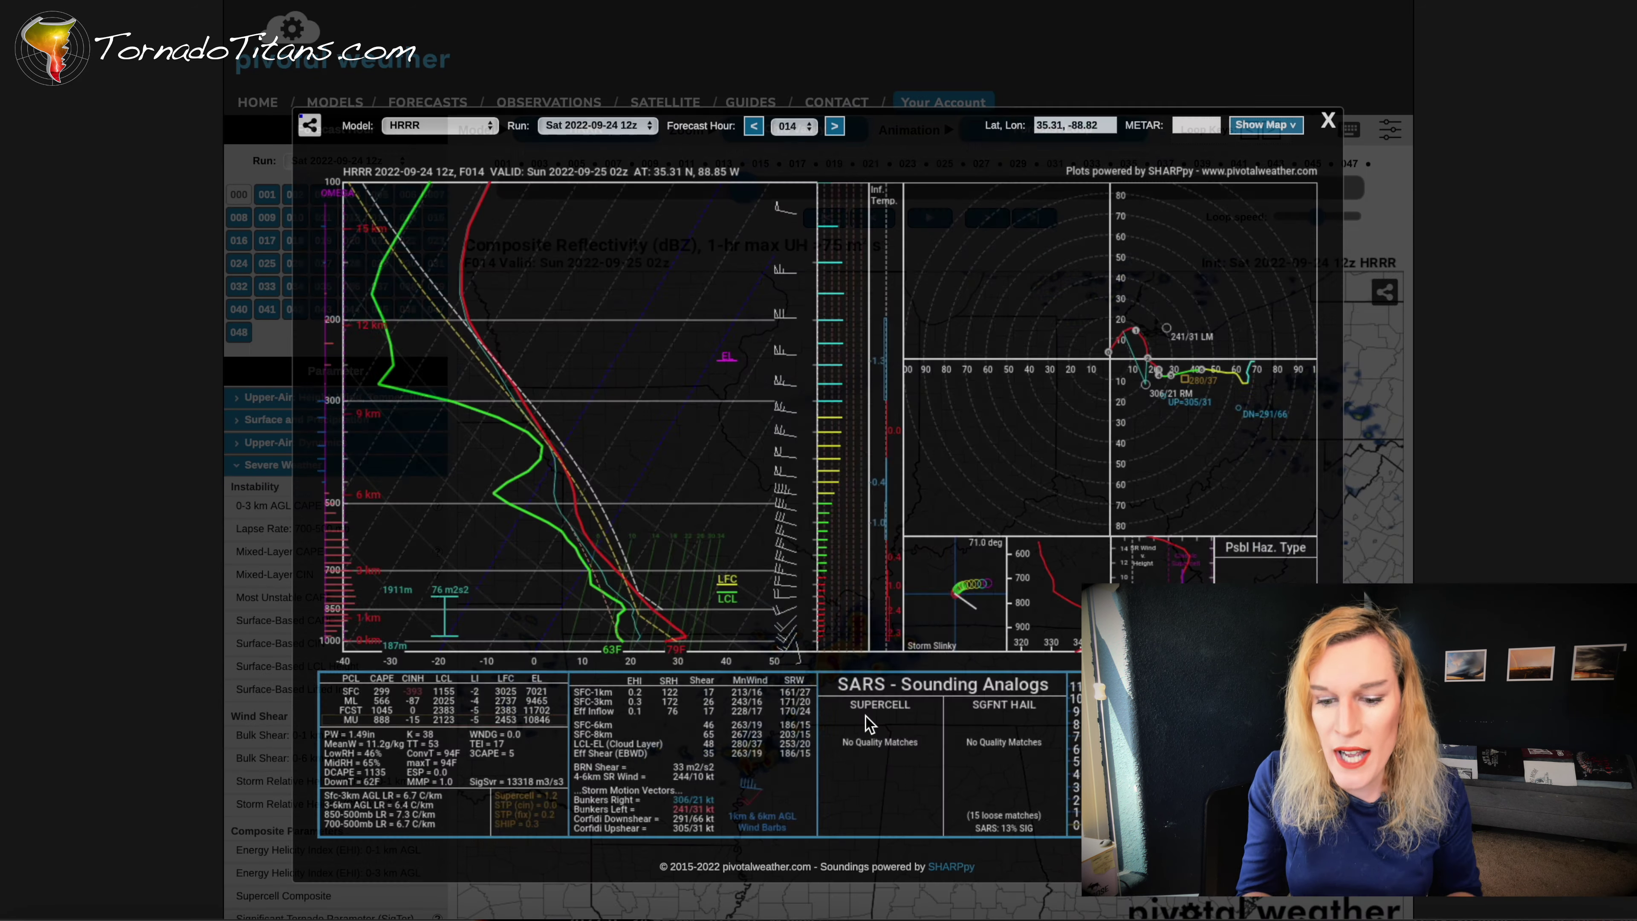